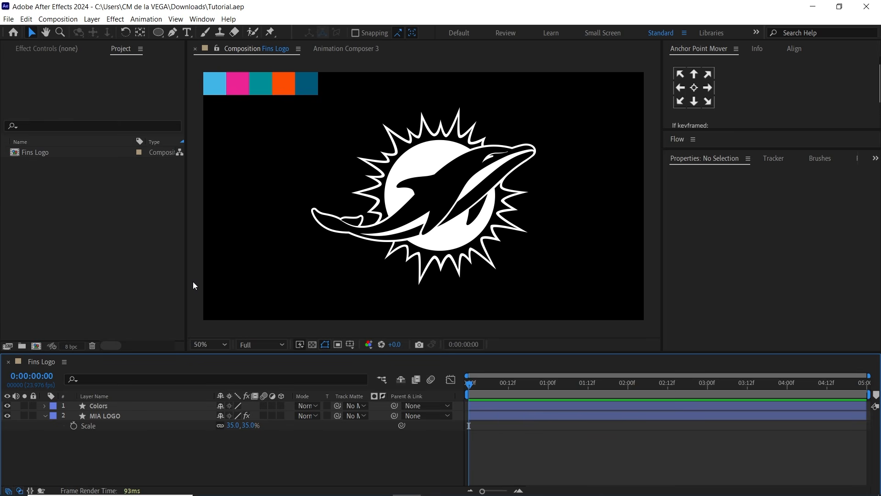
- Create a composition named Text Animation at 500 × 500 px, keeping 23.976 fps and a 5-second duration
left_click(37, 346)
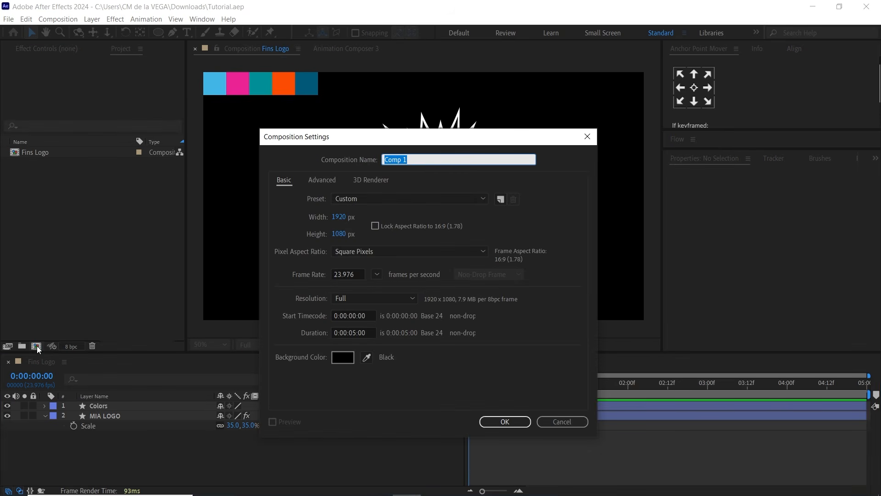
type("Text Animation")
left_click(338, 216)
type("500")
key("Tab")
type("500")
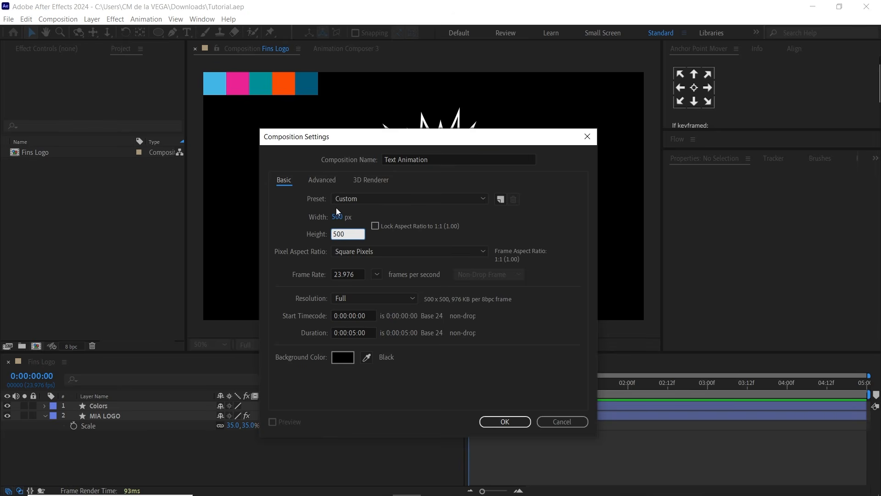
left_click(355, 274)
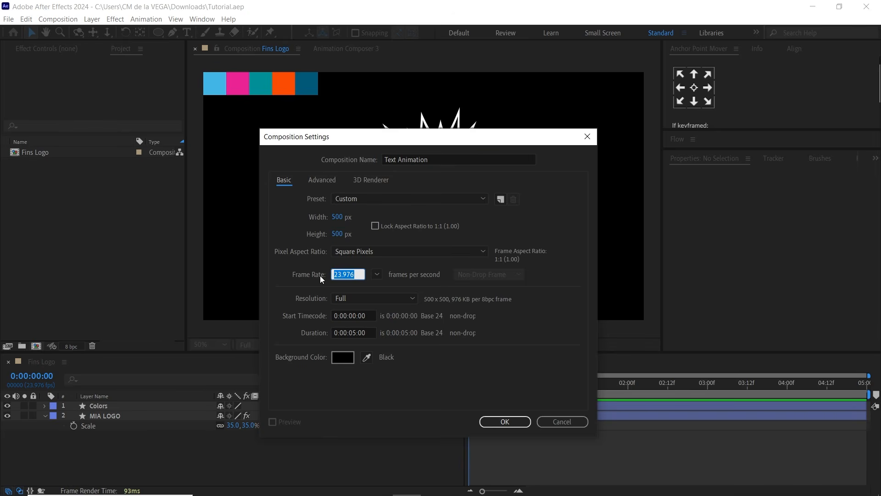
left_click(363, 333)
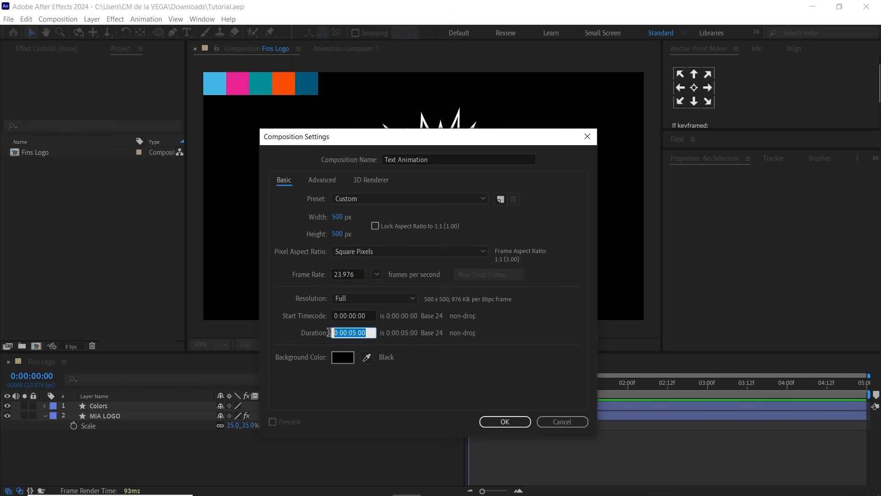
left_click(527, 422)
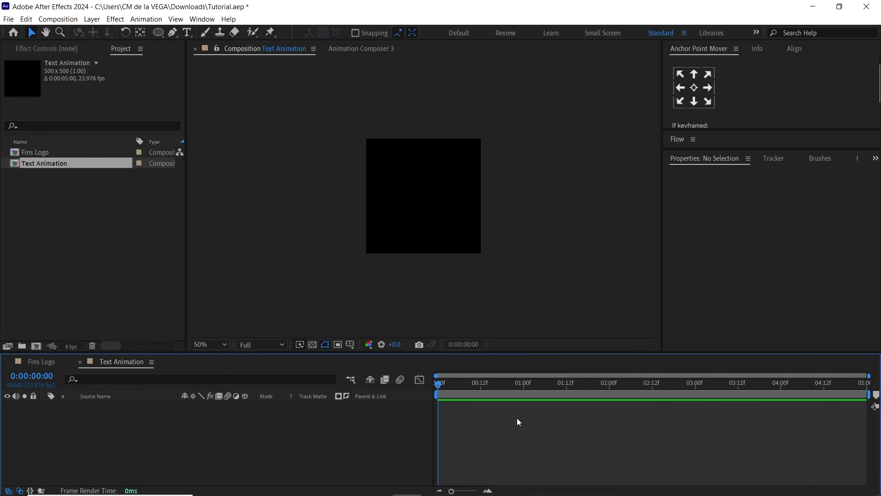
- Add a text layer reading "Miami DOLPHINS" near the middle of the composition and finish text editing
key("period")
left_click(187, 32)
left_click(378, 184)
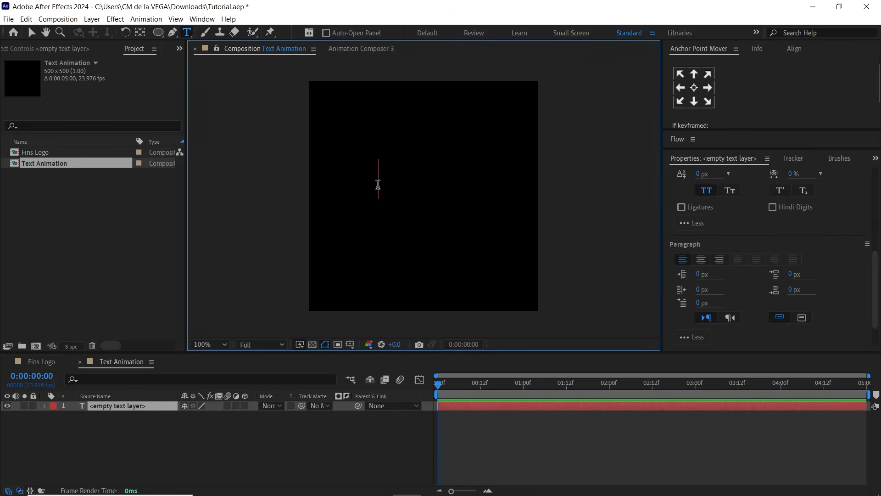
type("Miami")
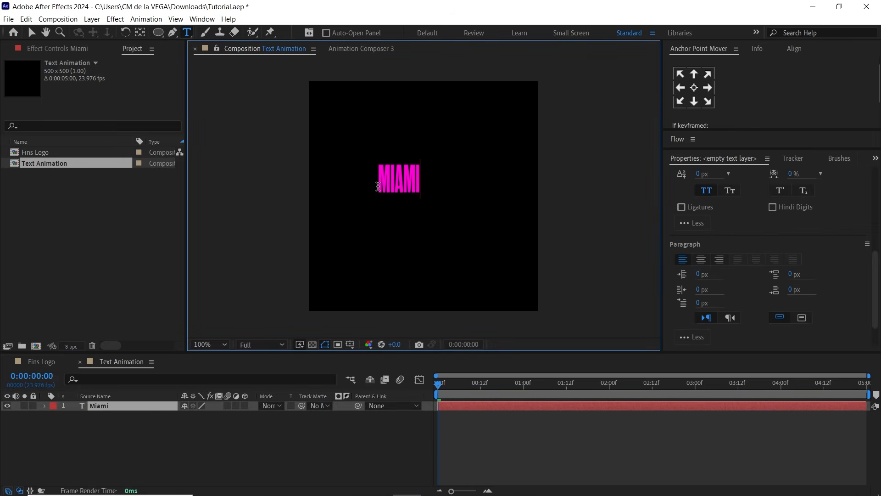
type(" DOL")
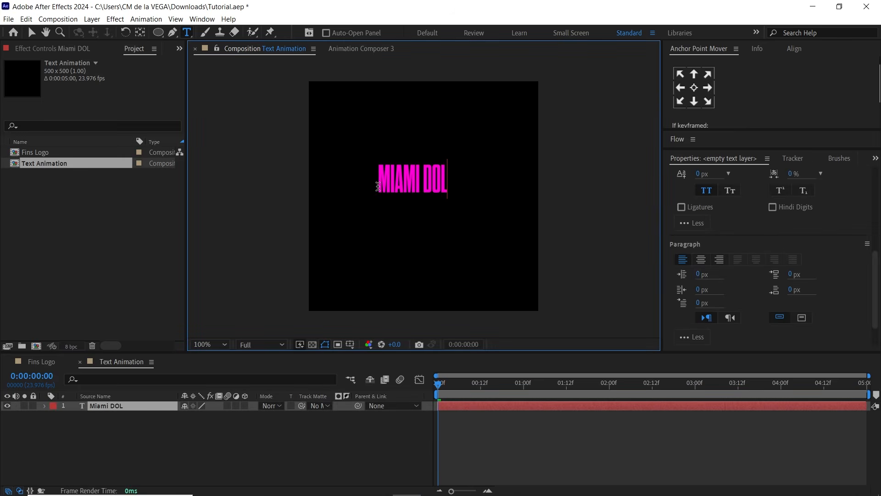
type("PHINS")
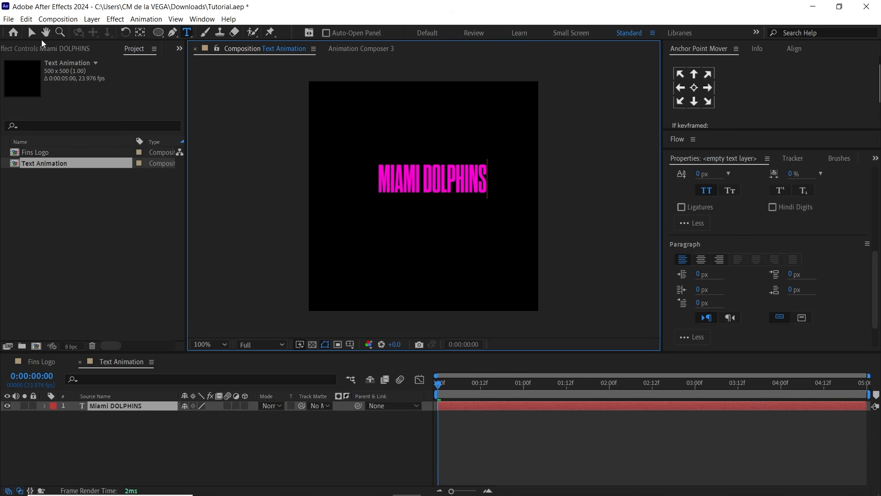
left_click(31, 34)
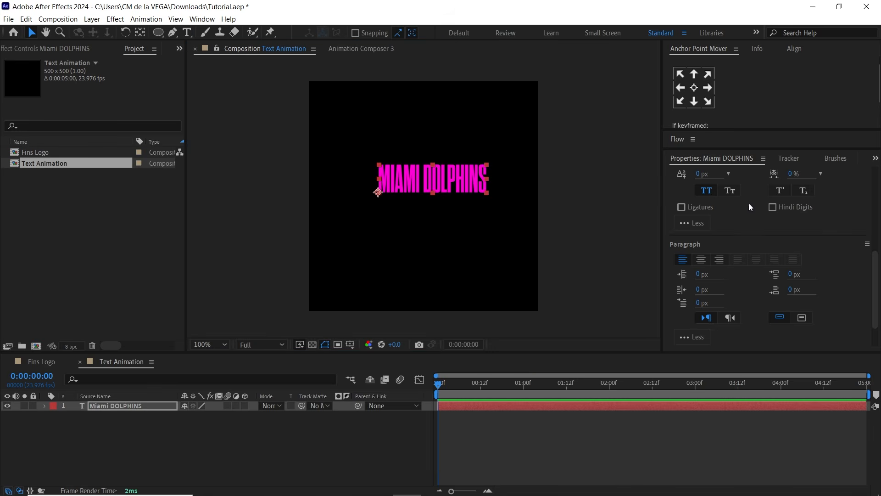
- Review the text layer's font, size, fill, scaling and paragraph settings without changing them
mouse_move(876, 267)
left_mouse_down()
mouse_move(877, 214)
mouse_move(856, 191)
left_mouse_up()
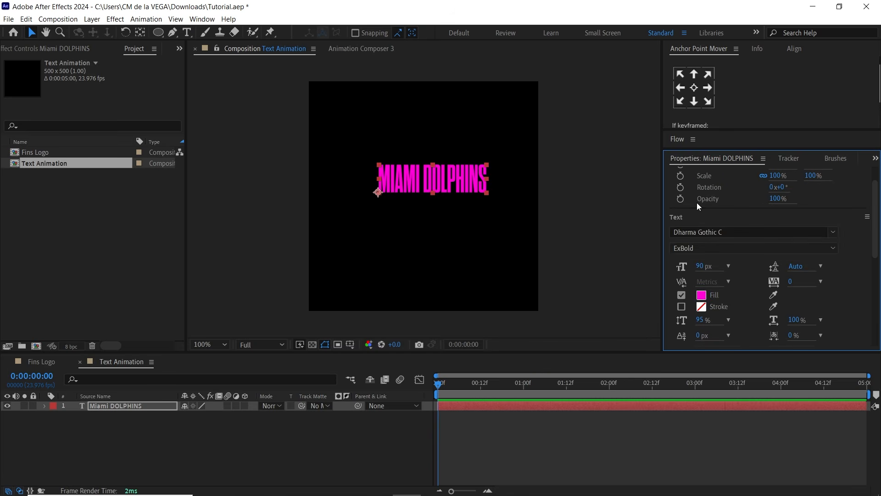
left_click(693, 232)
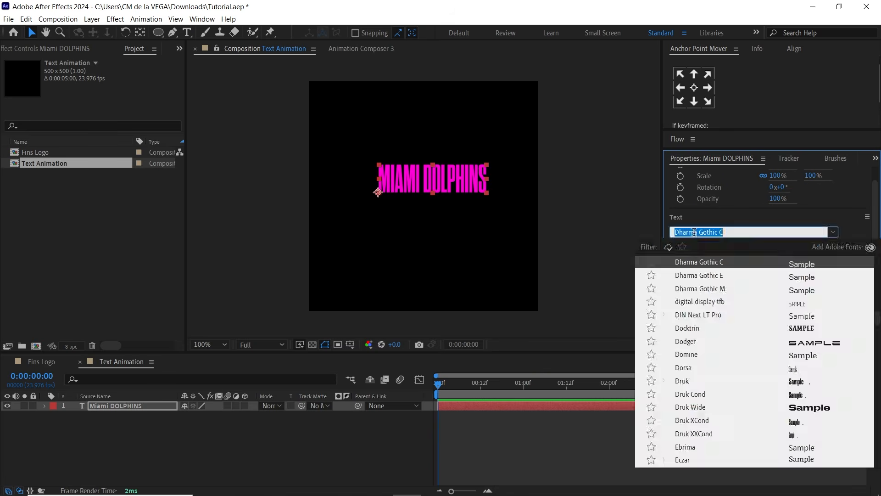
left_click(718, 218)
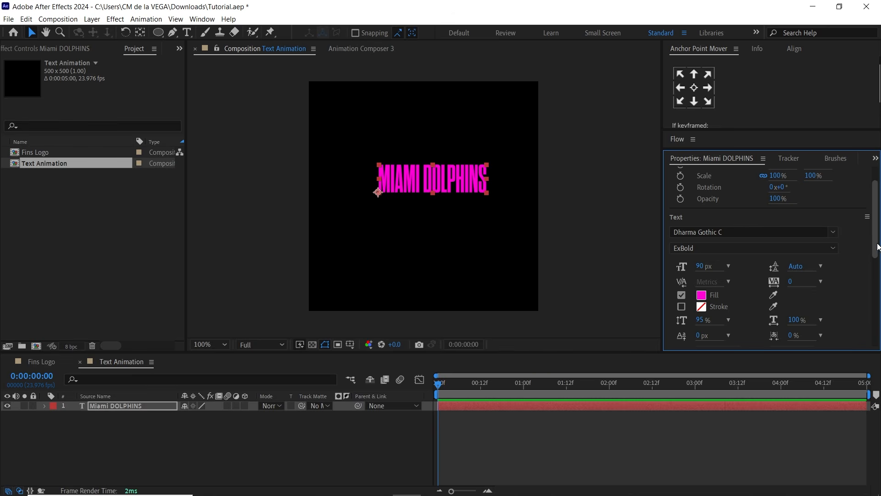
scroll(876, 246, "down", 1)
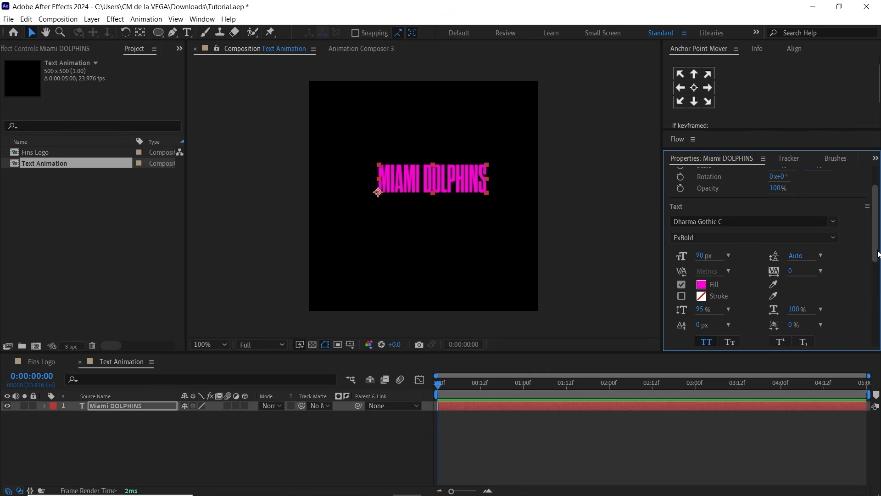
scroll(876, 255, "down", 5)
scroll(731, 209, "up", 5)
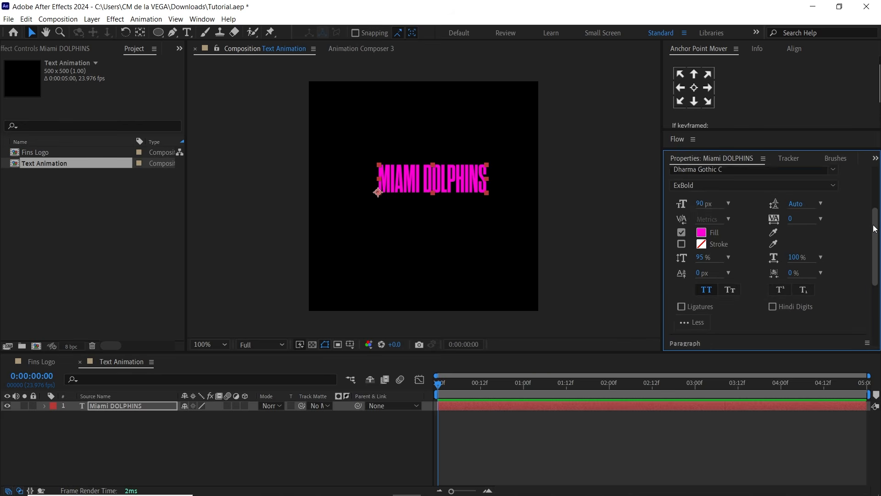
left_click(699, 210)
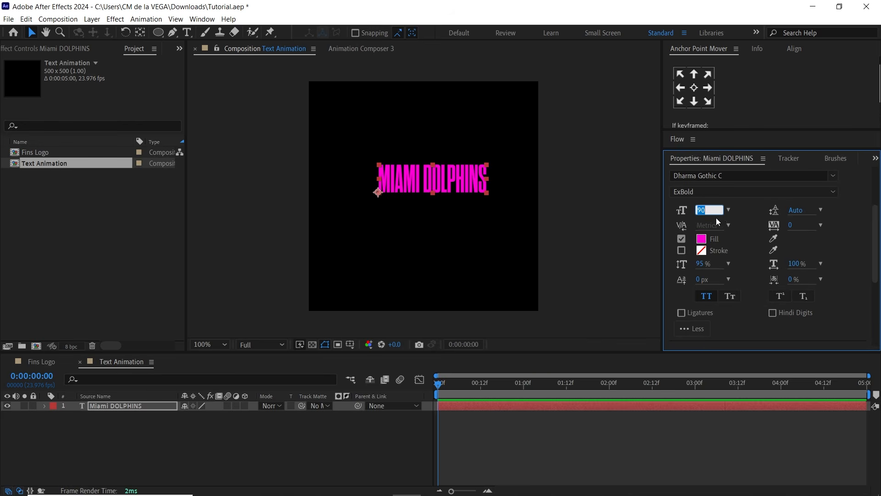
left_click_drag(700, 268, 703, 268)
left_click_drag(873, 263, 867, 291)
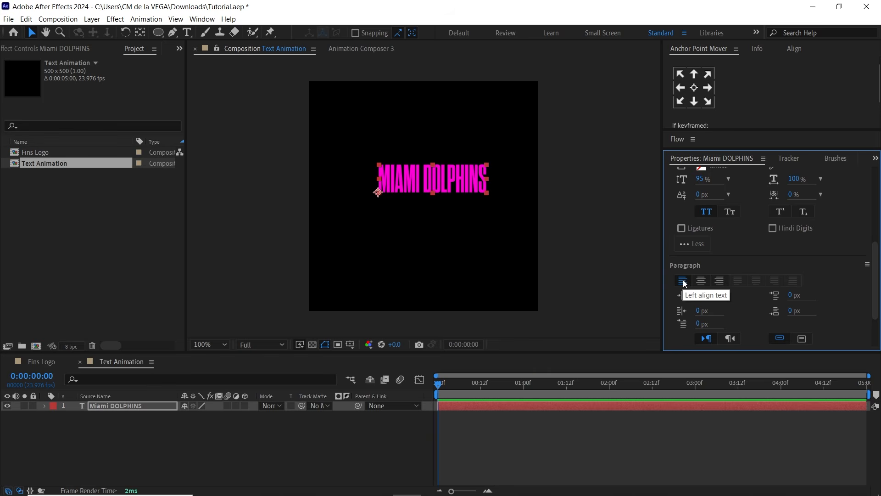
- Try center and right paragraph alignment on the text, and return it to left alignment
left_click(702, 281)
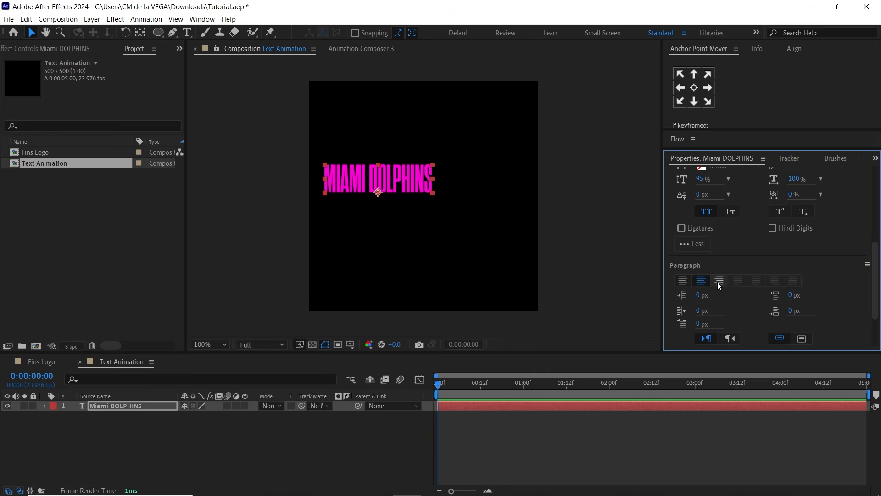
left_click(719, 282)
left_click(682, 281)
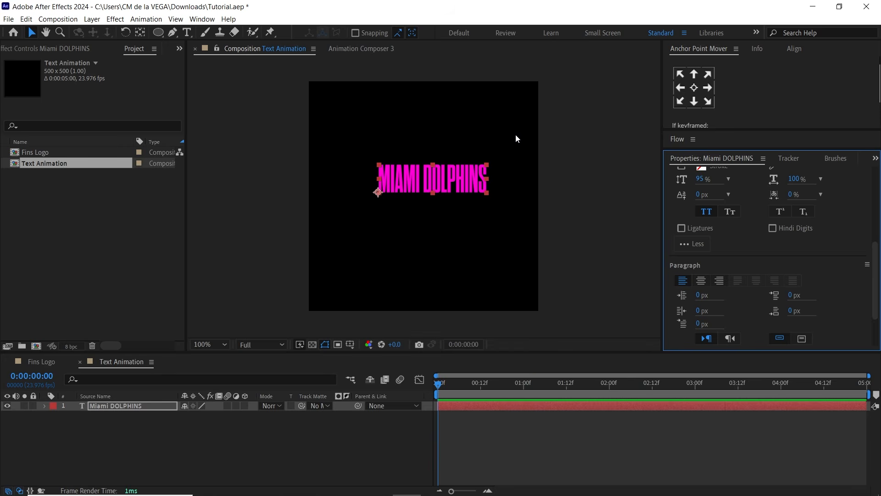
- Center the text layer's anchor point on its content, and add a vertical ruler guide at position 250
key("ctrl+alt+Home")
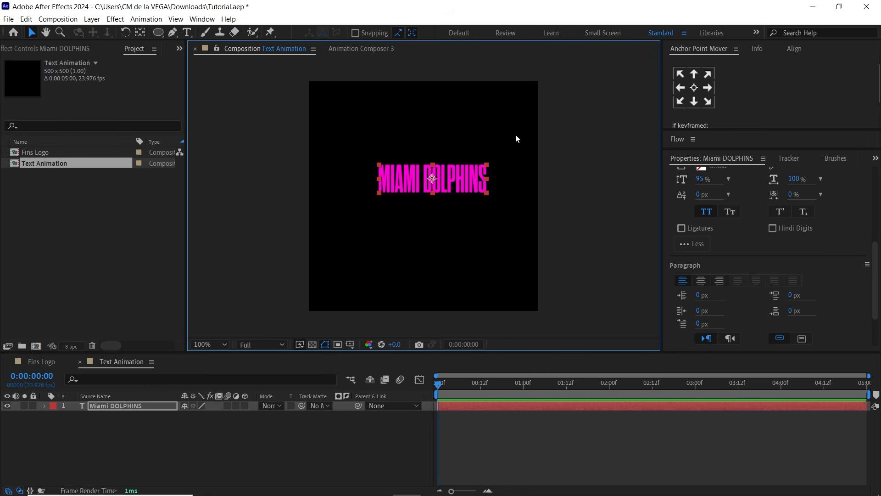
key("ctrl+r")
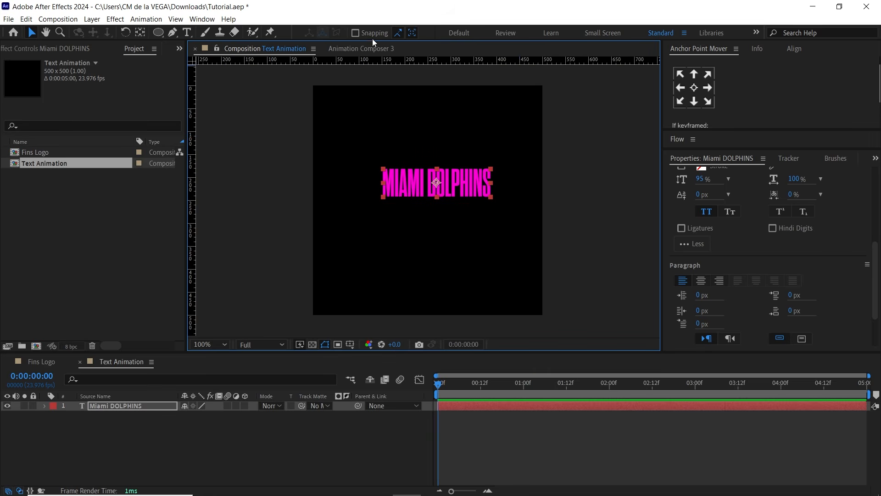
left_click_drag(196, 176, 414, 153)
right_click(415, 138)
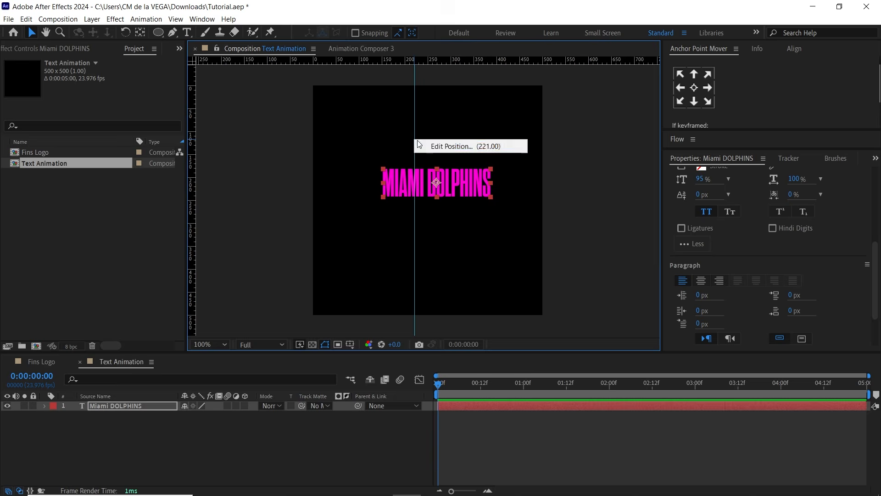
left_click(433, 143)
type("25")
key("Return")
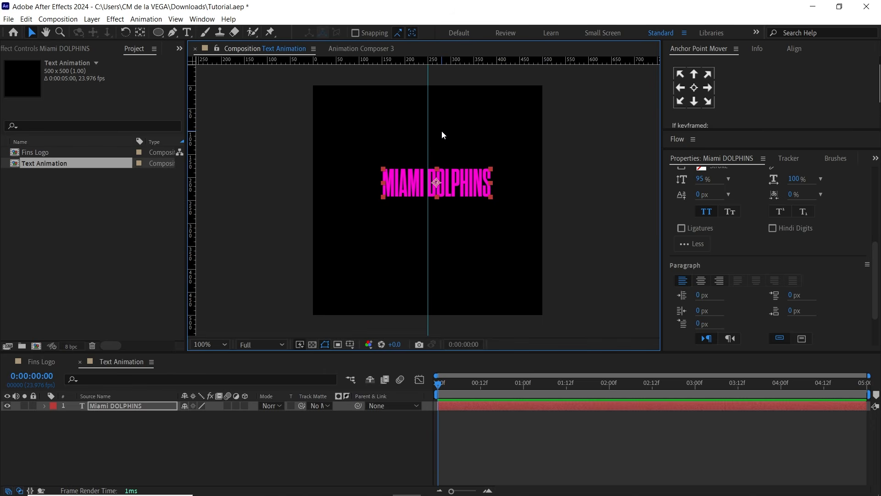
- Add a horizontal ruler guide across the composition and set its position to 250
left_click_drag(445, 61, 509, 185)
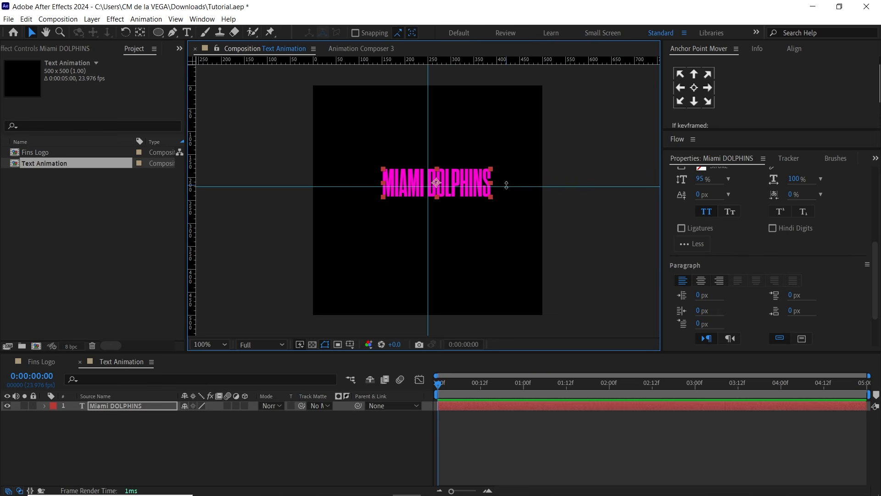
right_click(506, 186)
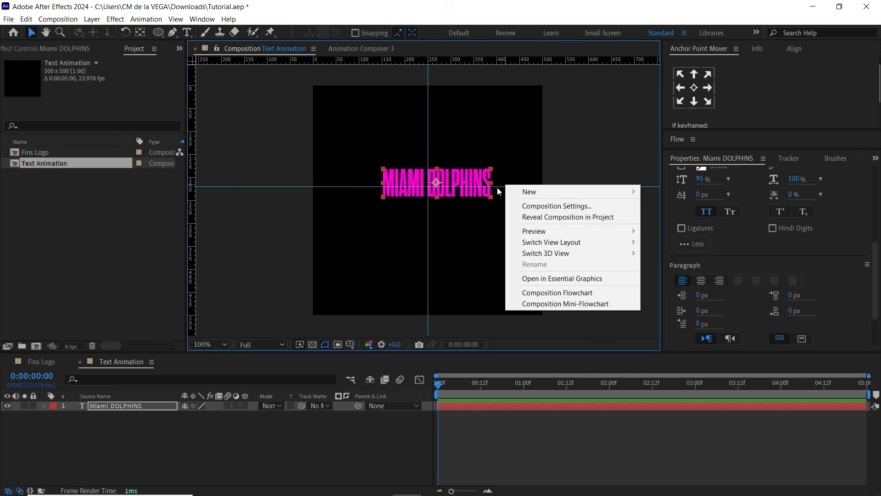
right_click(500, 187)
left_click(518, 193)
type("250")
key("Return")
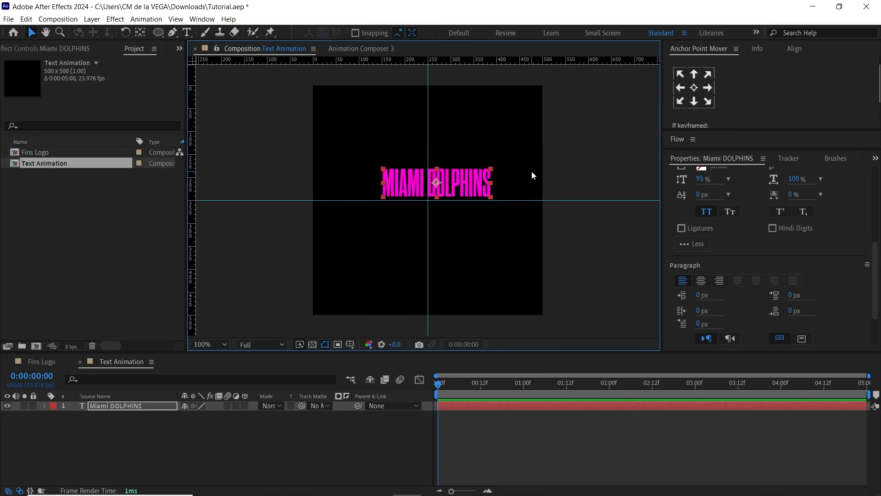
- Check that Snap to Guides is enabled and move the text's anchor point onto the intersection of the two guides
left_click(176, 18)
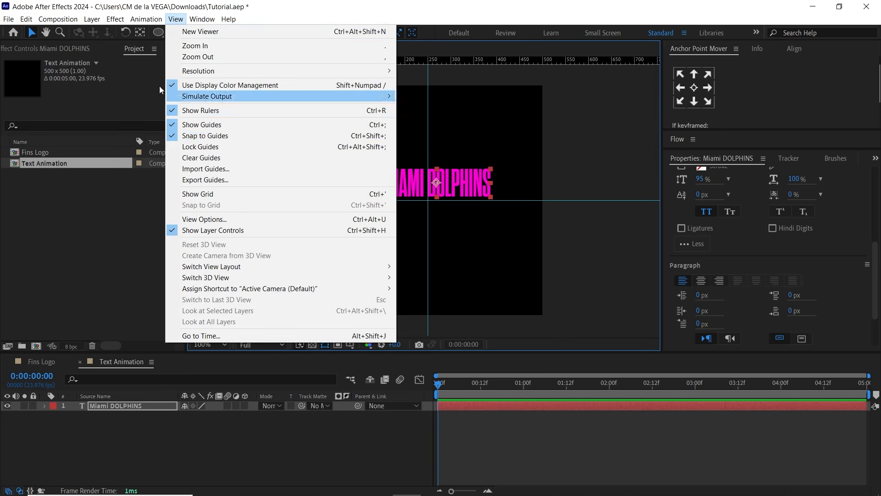
left_click(33, 33)
left_click_drag(461, 195, 431, 200)
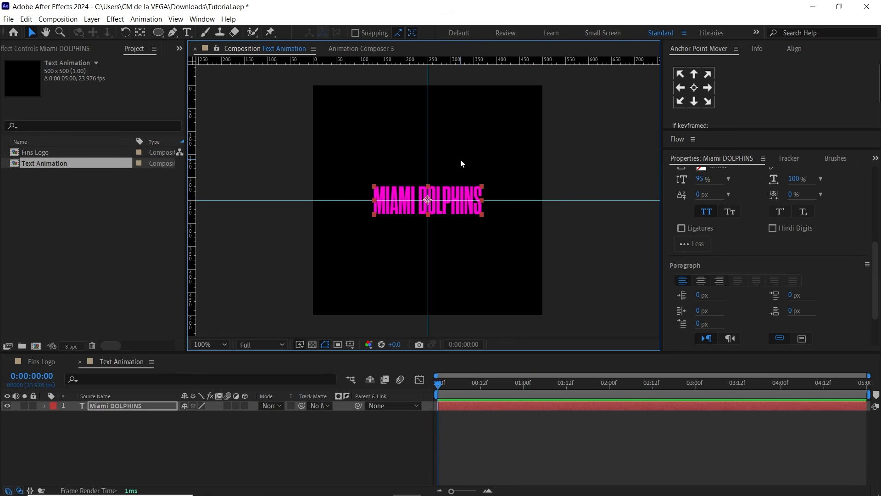
- Draw a circular mask about 266 px in diameter on the text layer, centered on the guide intersection, and return to the Selection tool
left_click(163, 34)
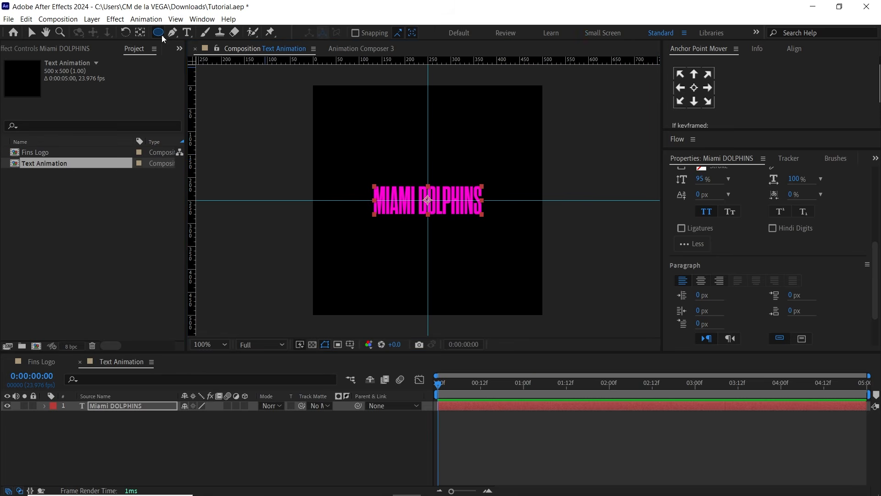
left_click(206, 58)
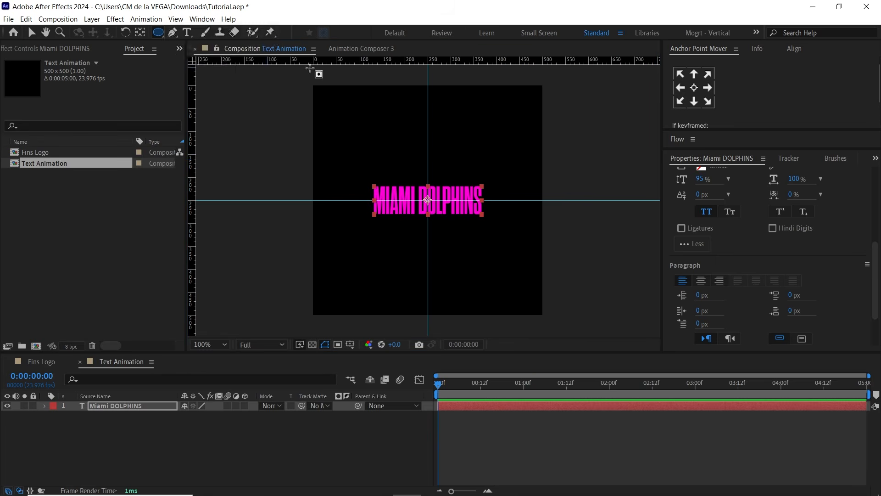
key("Return")
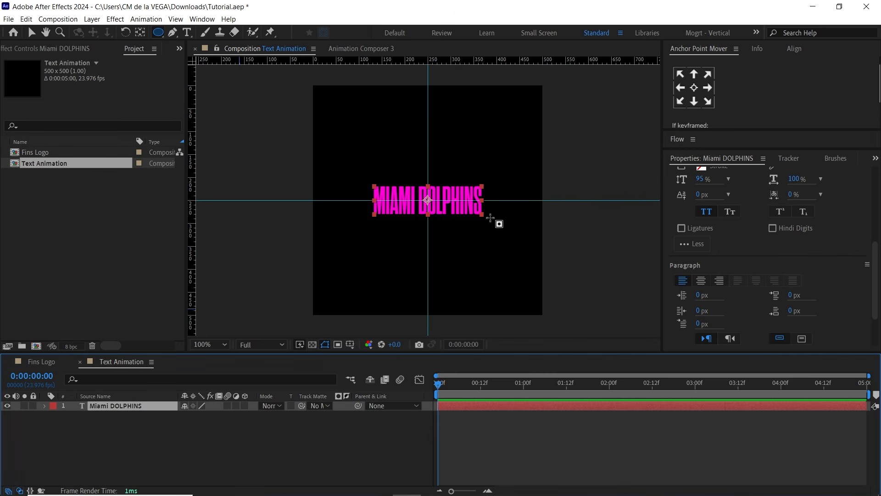
key("grave")
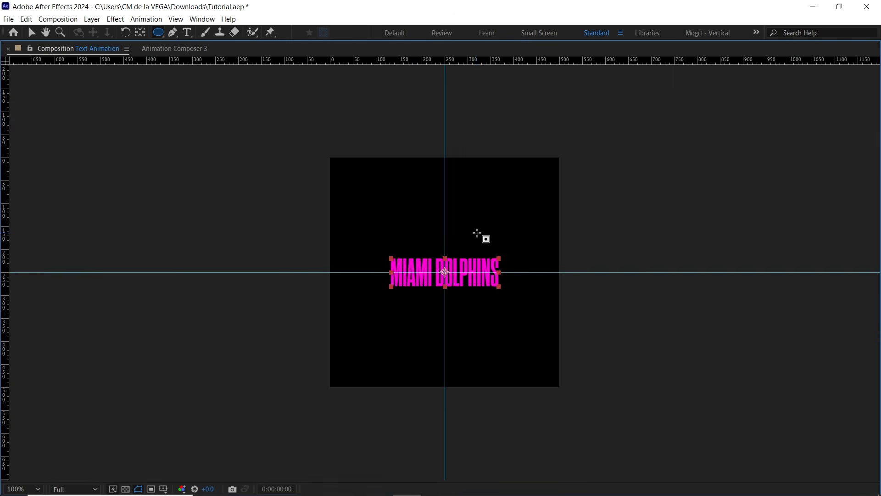
key("period")
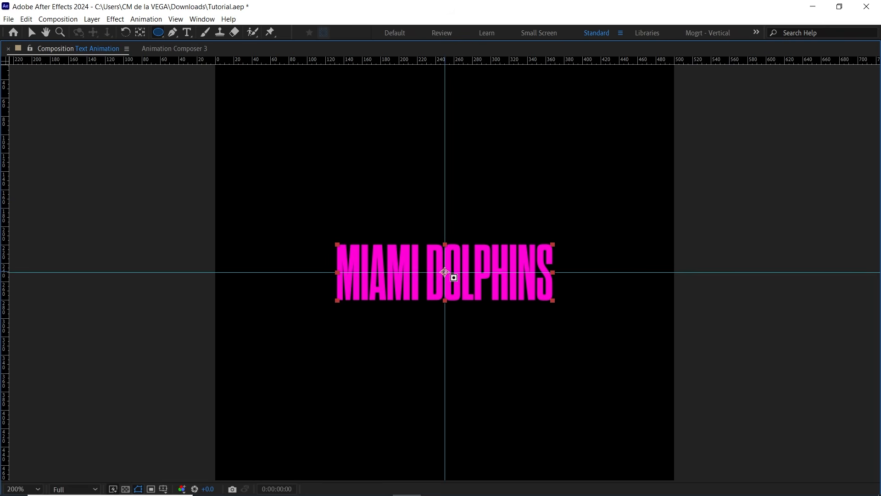
mouse_move(445, 272)
left_mouse_down()
mouse_move(492, 225)
mouse_move(551, 187)
mouse_move(445, 209)
mouse_move(499, 215)
mouse_move(586, 149)
mouse_move(558, 171)
mouse_move(586, 139)
mouse_move(568, 160)
left_mouse_up()
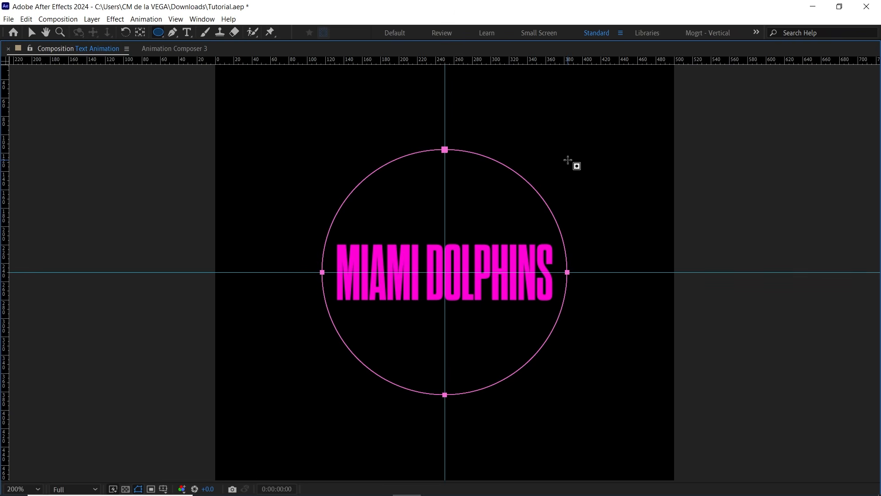
key("v")
left_click(381, 260)
key("grave")
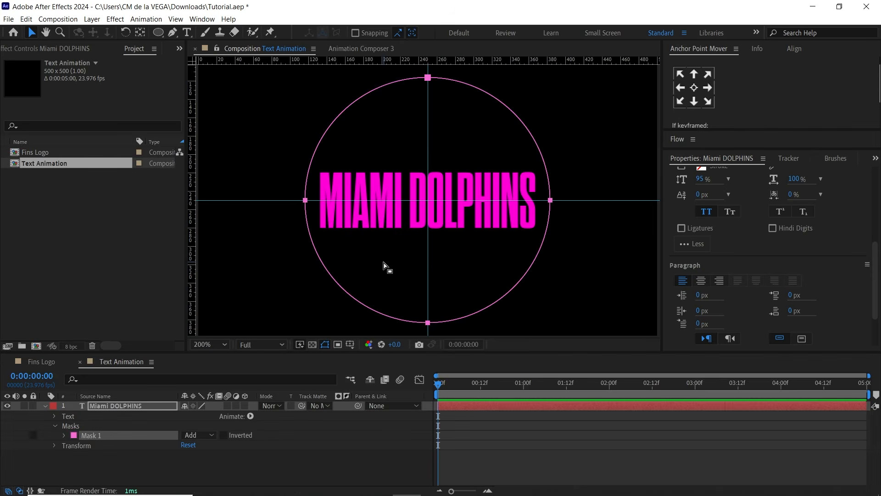
- Set the mode of Mask 1 on the text layer to None
left_click(107, 437)
left_click(197, 434)
left_click(215, 358)
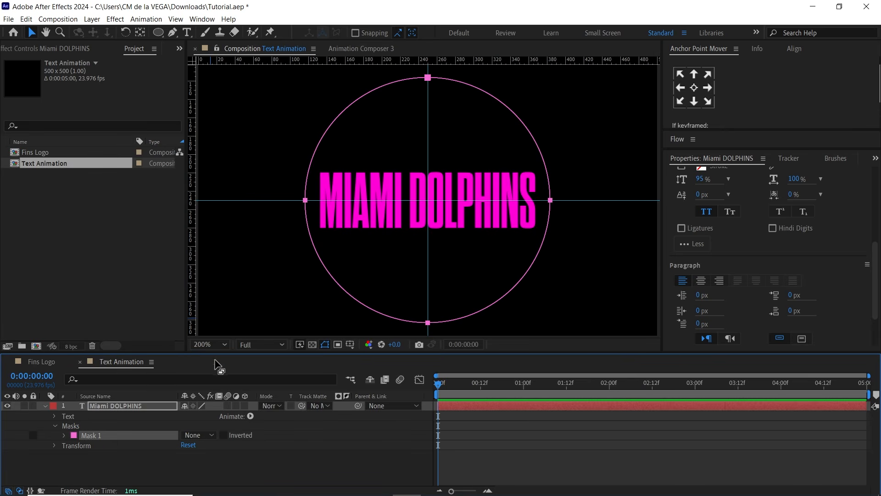
- Set the text layer's path to Mask 1 in its Path Options so the text follows the circle
left_click(59, 415)
left_click(54, 417)
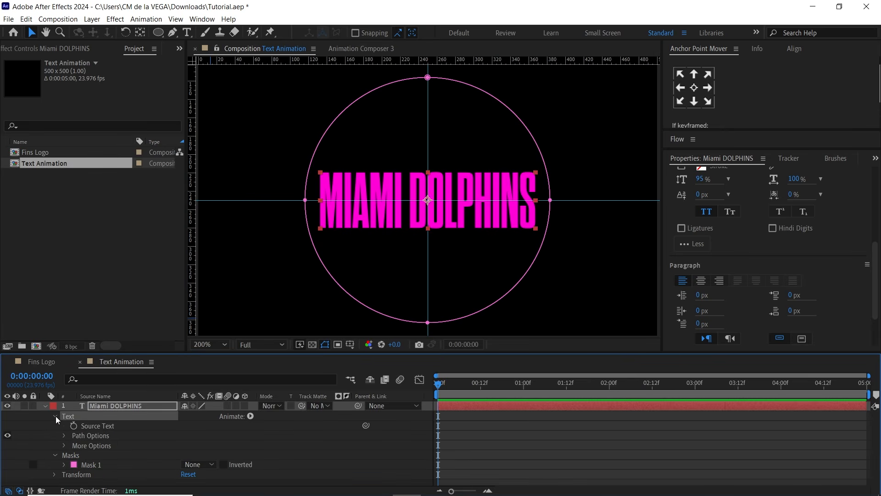
left_click(90, 436)
left_click(64, 435)
left_click_drag(93, 447, 215, 329)
left_click(215, 420)
left_click(210, 447)
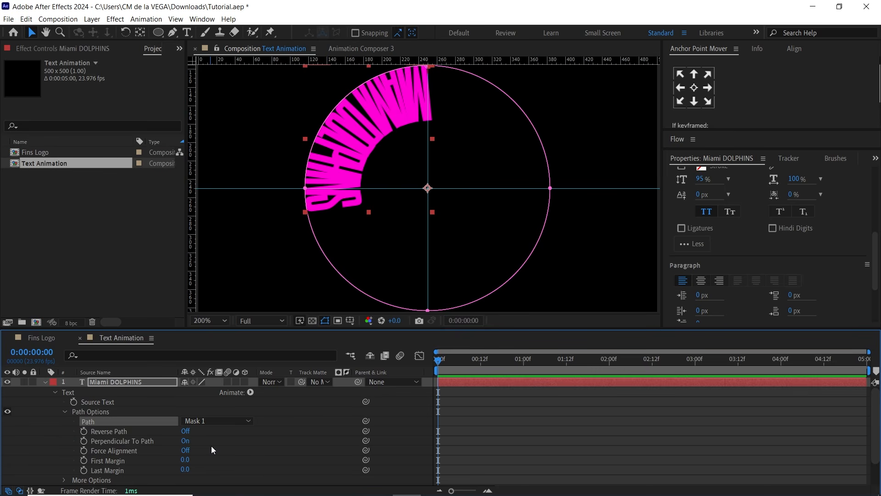
- Turn on Reverse Path so the text runs along the outside of the circle
left_click(110, 431)
left_click(184, 431)
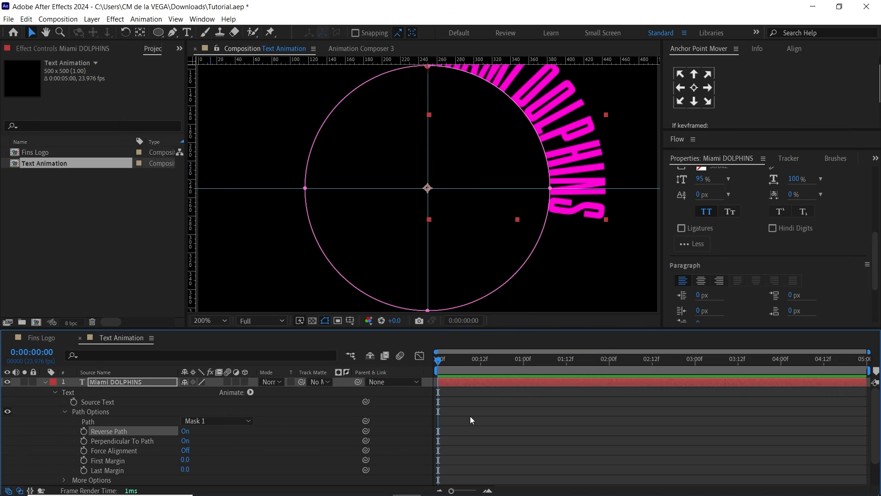
key("slash")
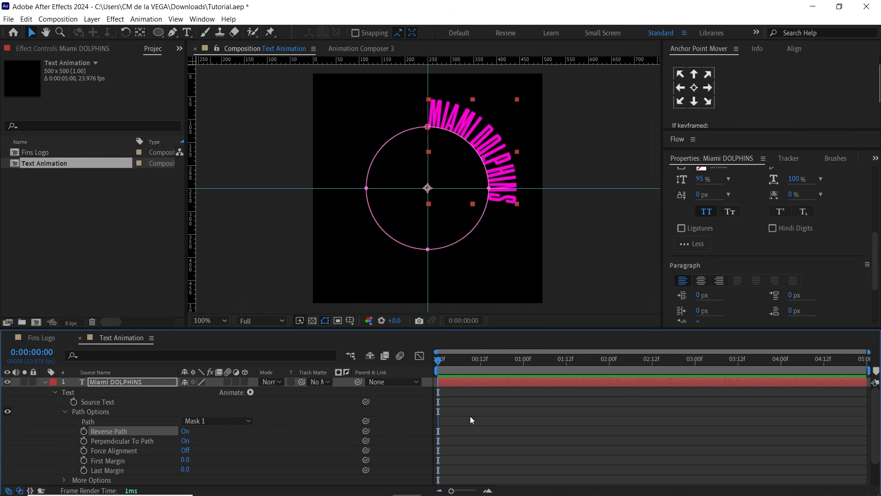
- Set the text path's First Margin to 90 and its Last Margin to 0
left_click(117, 461)
left_click_drag(185, 460, 209, 473)
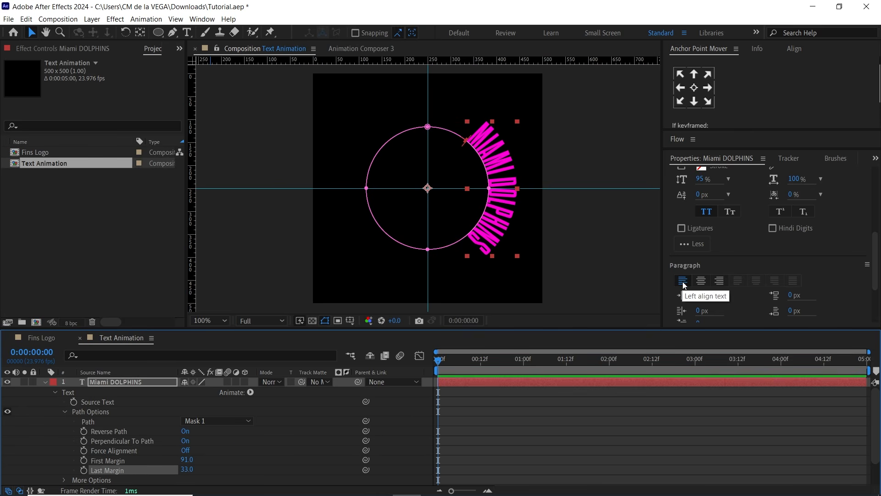
left_click(186, 469)
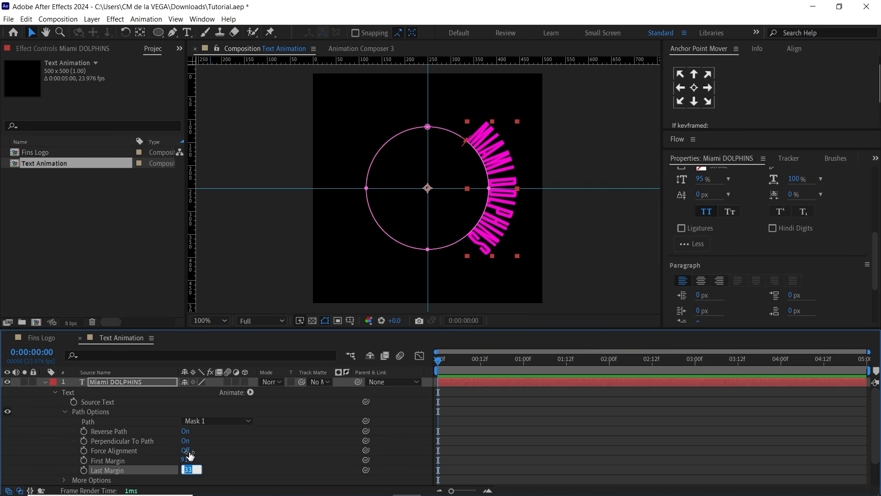
type("0")
key("Return")
left_click(115, 461)
left_click(119, 470, "shift")
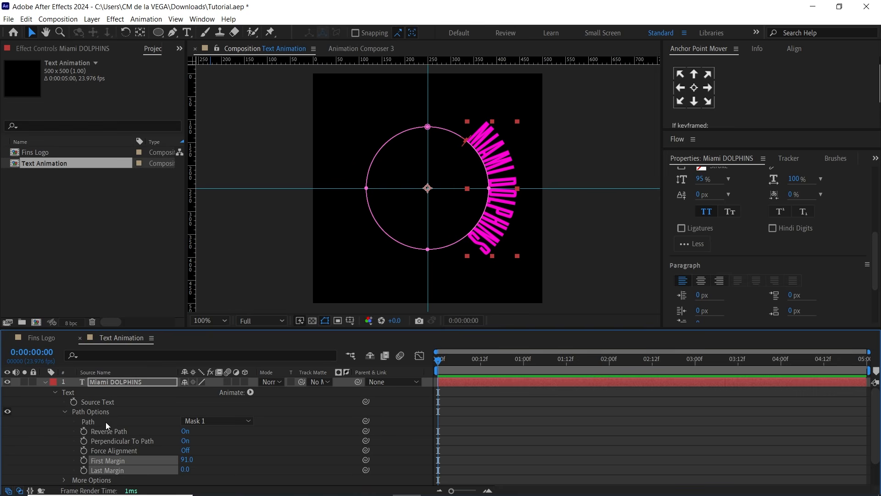
left_click(121, 459)
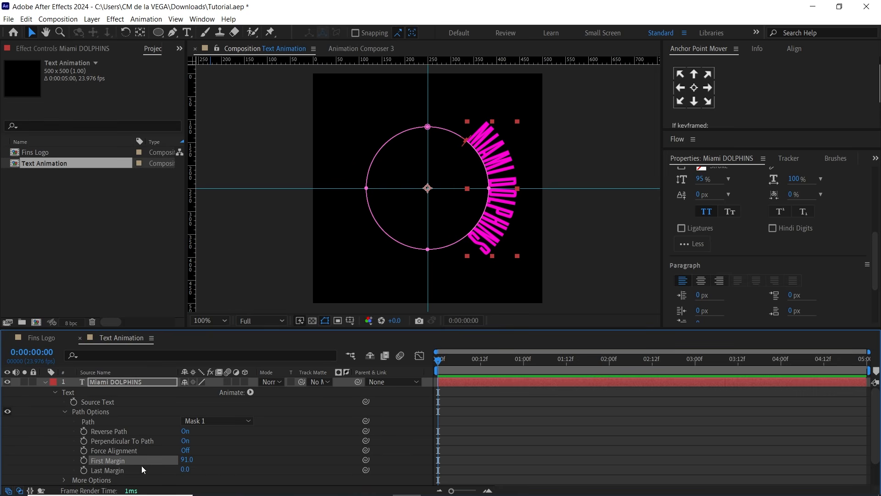
left_click(187, 460)
type("90")
key("Return")
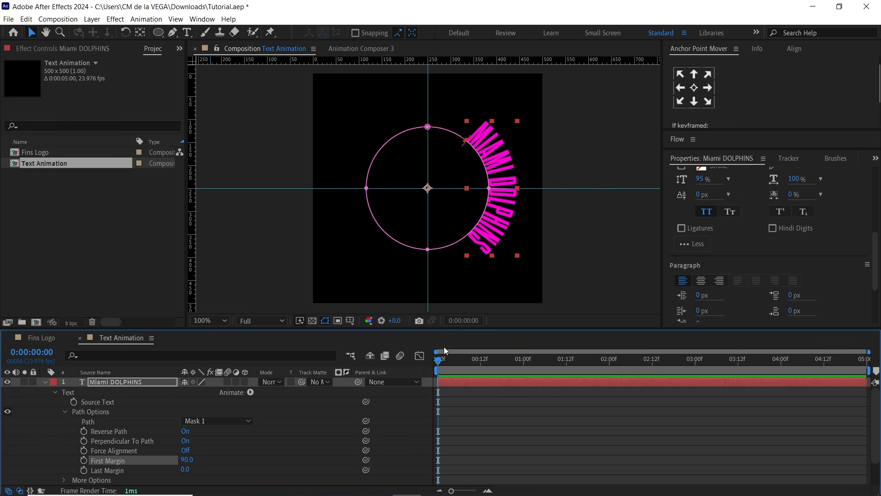
- Keyframe First Margin at 90 at 0:00:00:00 and at 510 at 0:00:00:16
mouse_move(439, 363)
left_mouse_down()
mouse_move(464, 362)
mouse_move(433, 370)
left_mouse_up()
left_click(84, 460)
left_click_drag(454, 360, 495, 362)
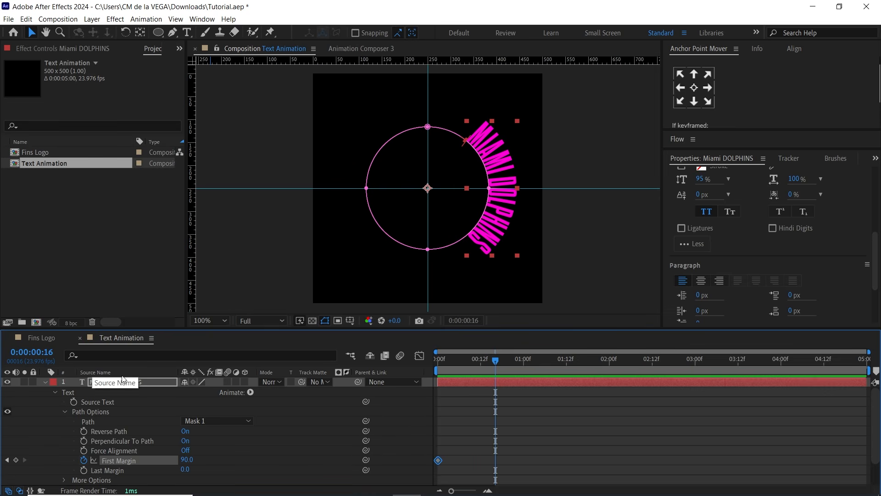
left_click_drag(192, 466, 392, 421)
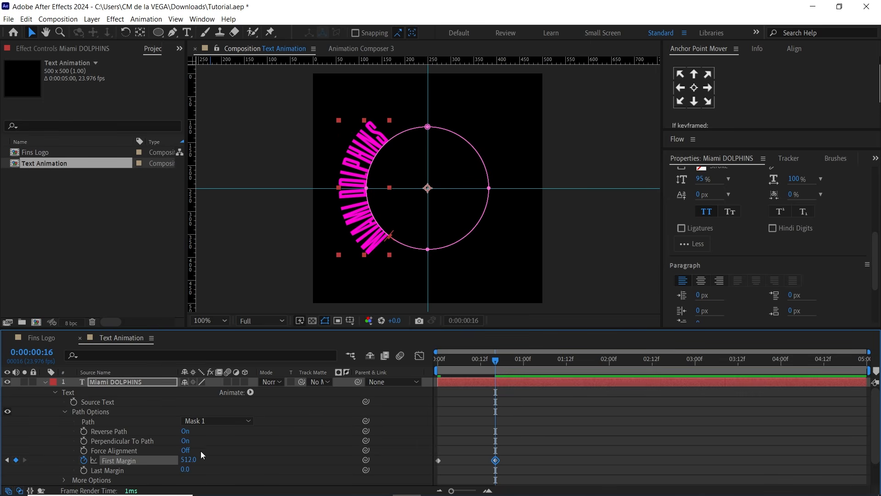
left_click(189, 459)
type("500")
key("Return")
left_click(191, 459)
type("510")
key("Return")
- Apply Easy Ease to both First Margin keyframes and display their value graph
left_click_drag(518, 448, 427, 465)
key("F9")
left_click_drag(869, 352, 643, 352)
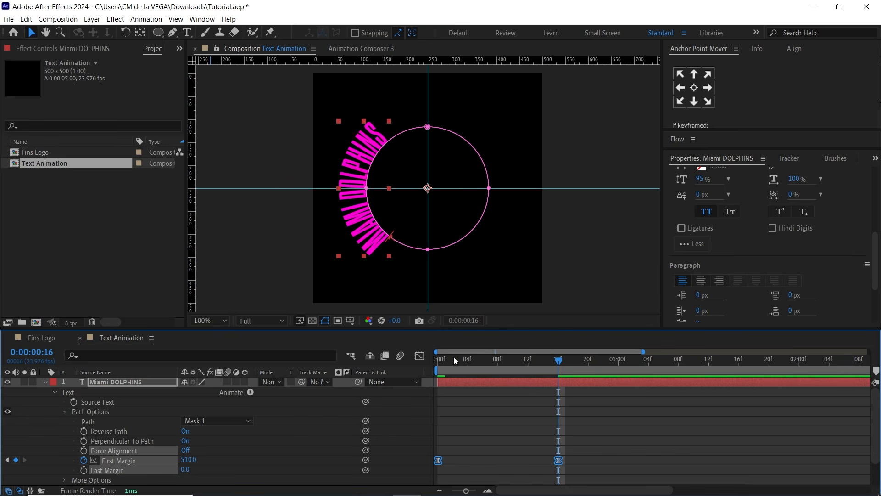
left_click(420, 356)
left_click(536, 477)
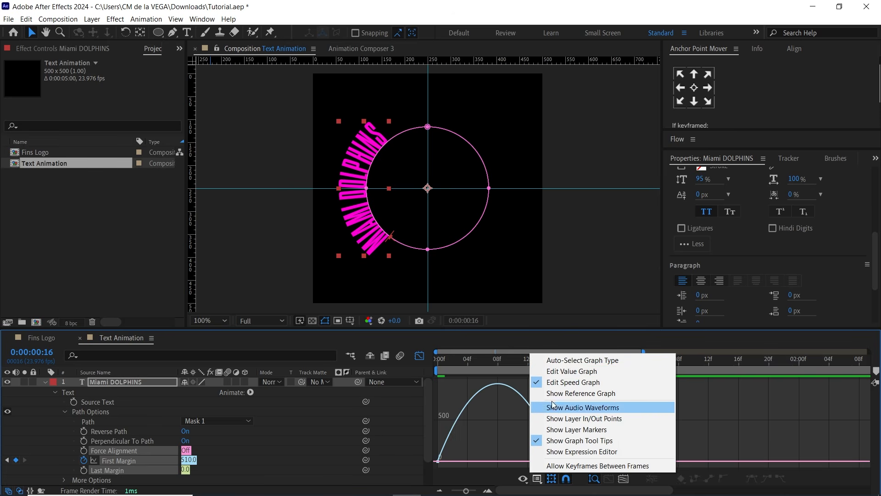
left_click(563, 375)
- Reshape the First Margin value curve to start steeply and ease out into the second keyframe, and preview the motion
left_click_drag(461, 434, 469, 419)
left_click_drag(569, 380, 490, 384)
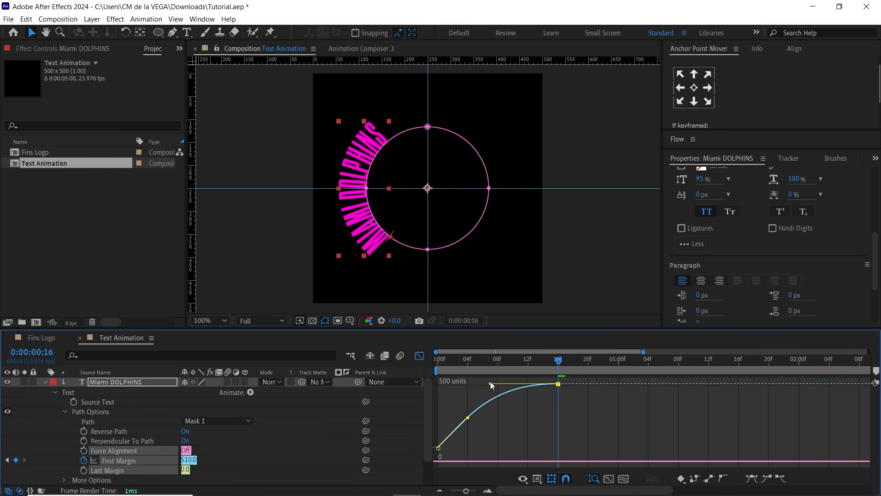
left_click_drag(468, 419, 465, 419)
key("space")
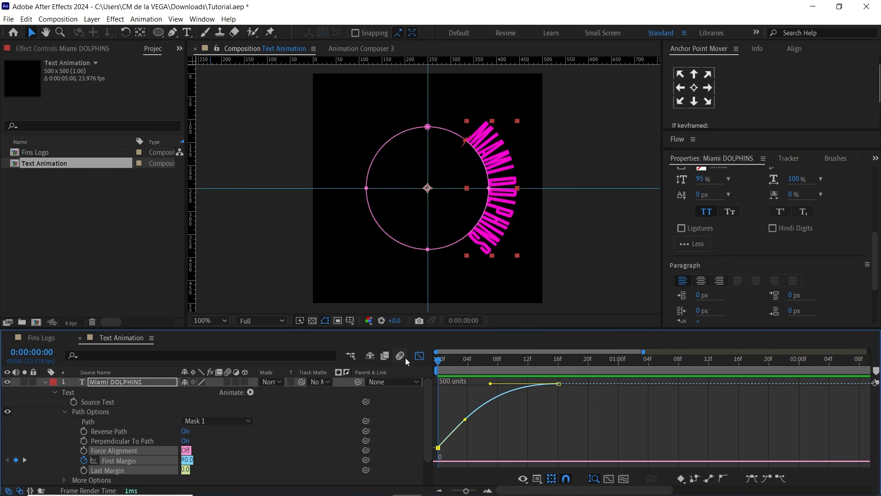
key("space")
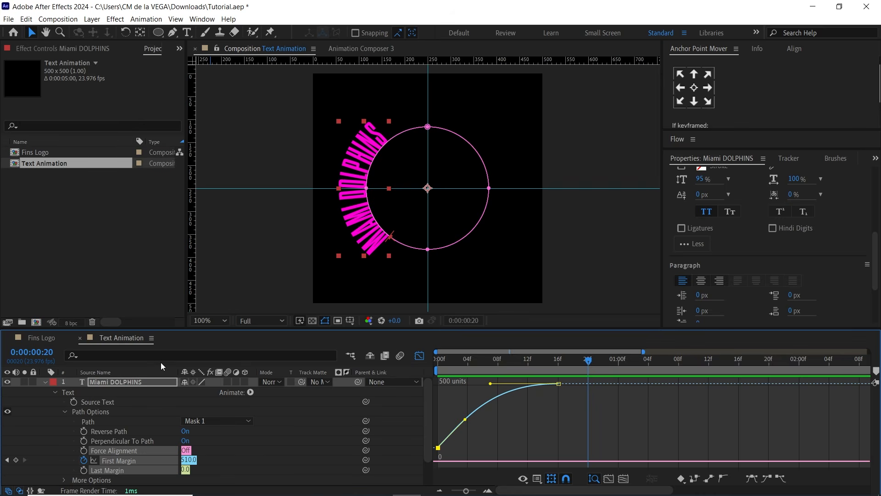
- Add a Tracking animator to the text, enlarge the timeline area and return it from the graph to the layer bars
left_click(64, 392)
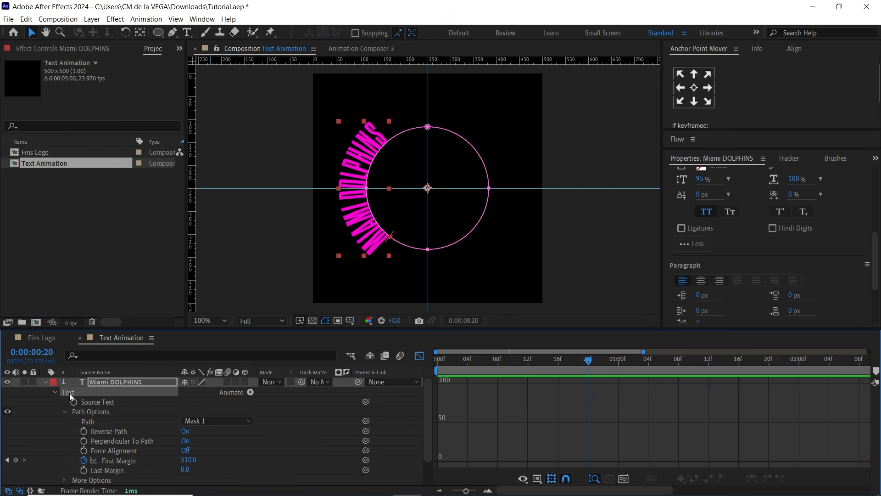
left_click(251, 393)
left_click(292, 321)
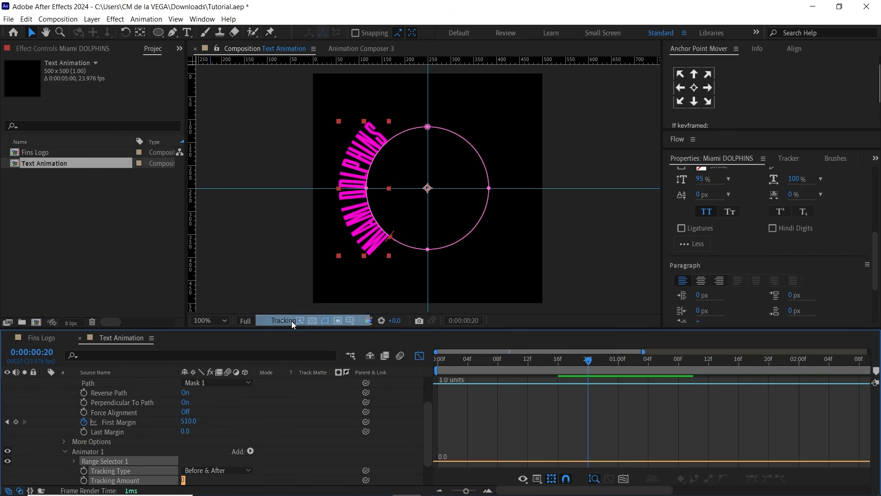
left_click_drag(253, 329, 253, 282)
left_click(420, 317)
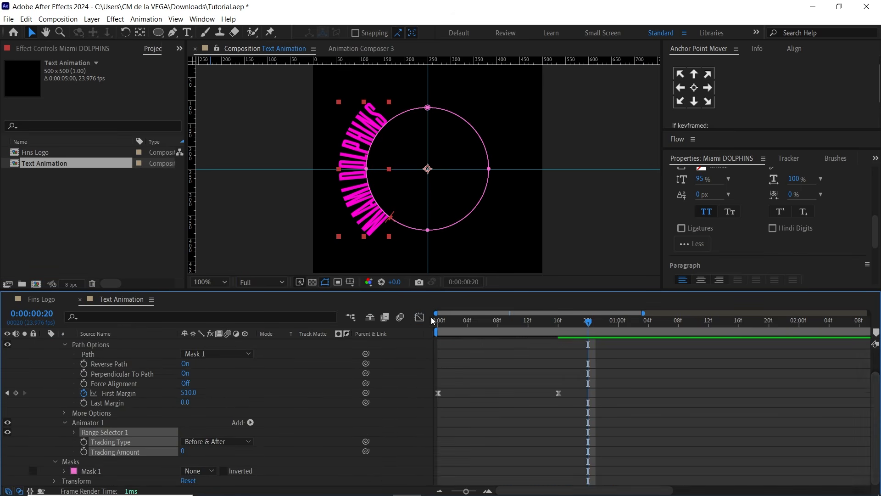
- Collapse the Path Options and keyframe the animator's Tracking Amount at 0 at 0:00:00:00
scroll(873, 376, "up", 3)
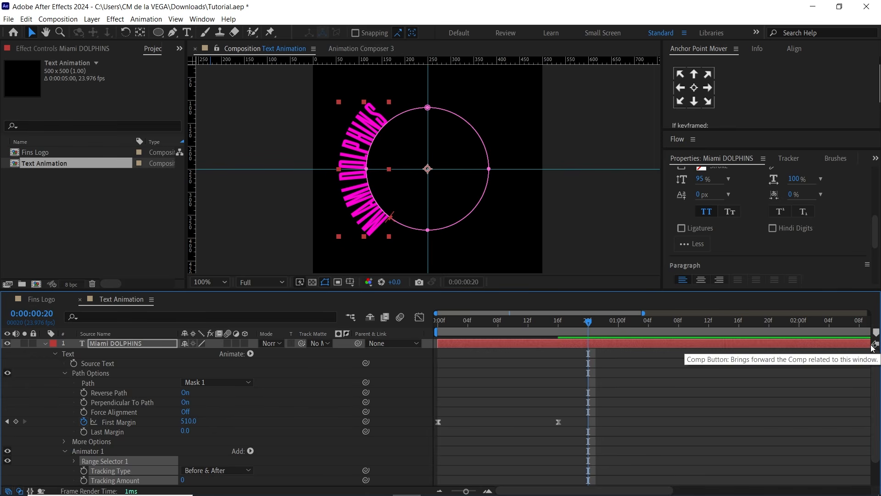
left_click(101, 459)
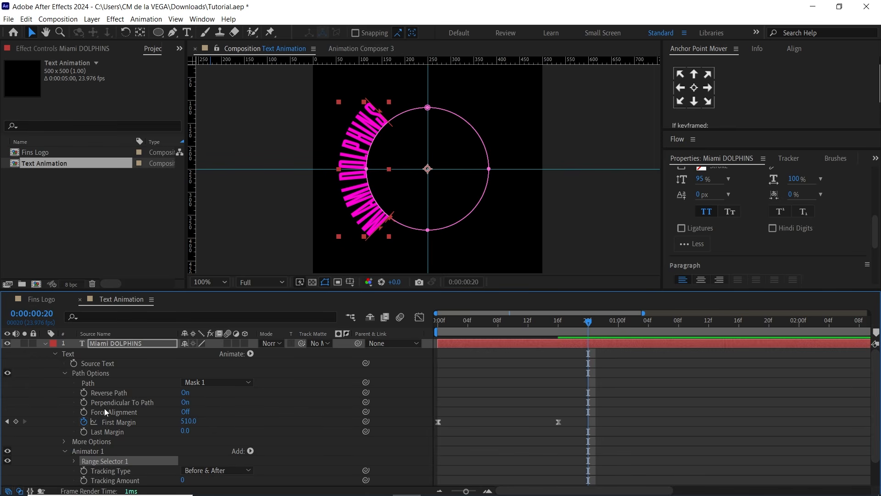
left_click(56, 354)
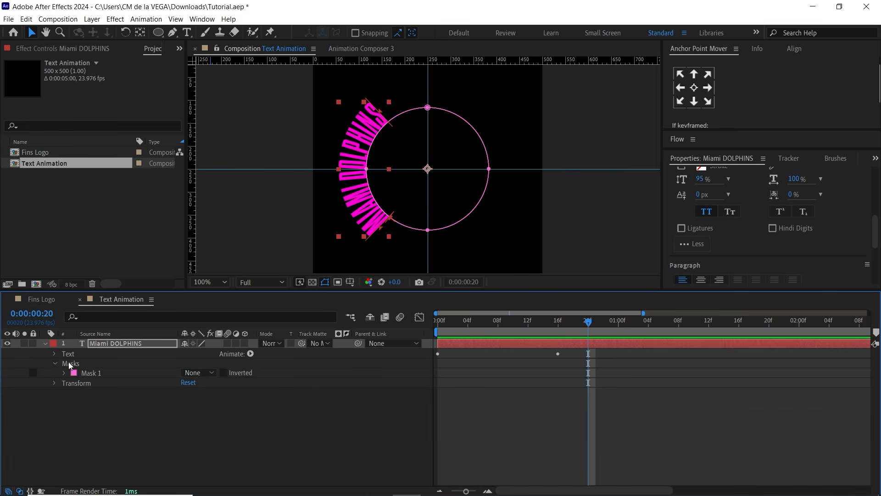
left_click(56, 354)
left_click(64, 372)
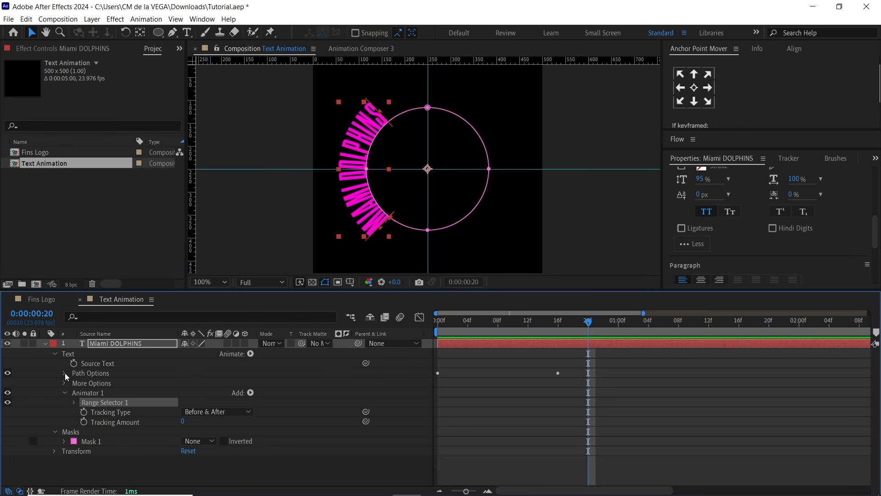
left_click(116, 422)
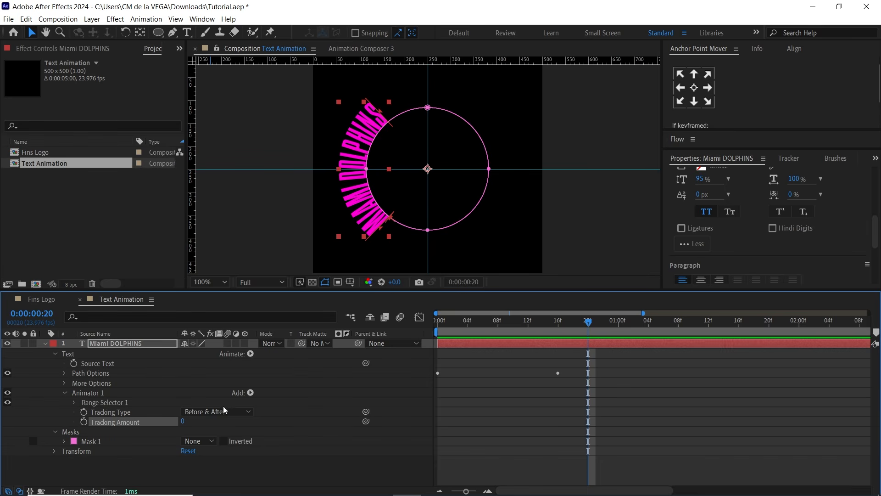
left_click_drag(590, 326, 439, 324)
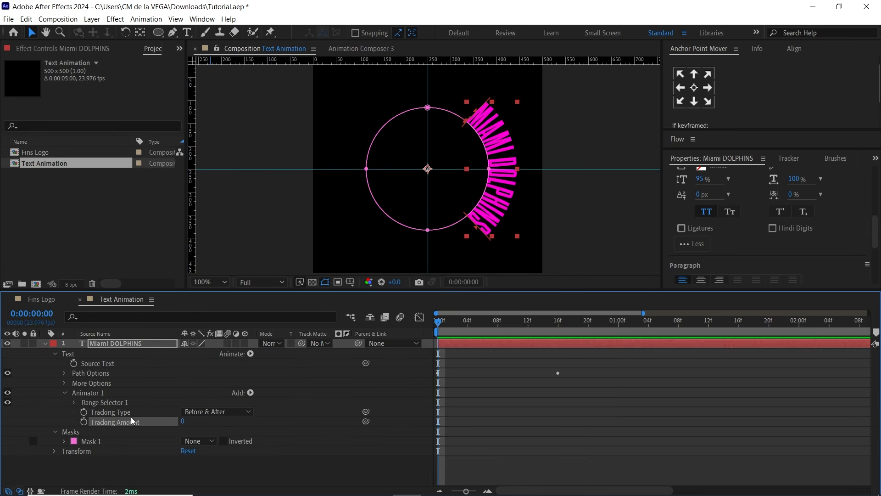
left_click(84, 423)
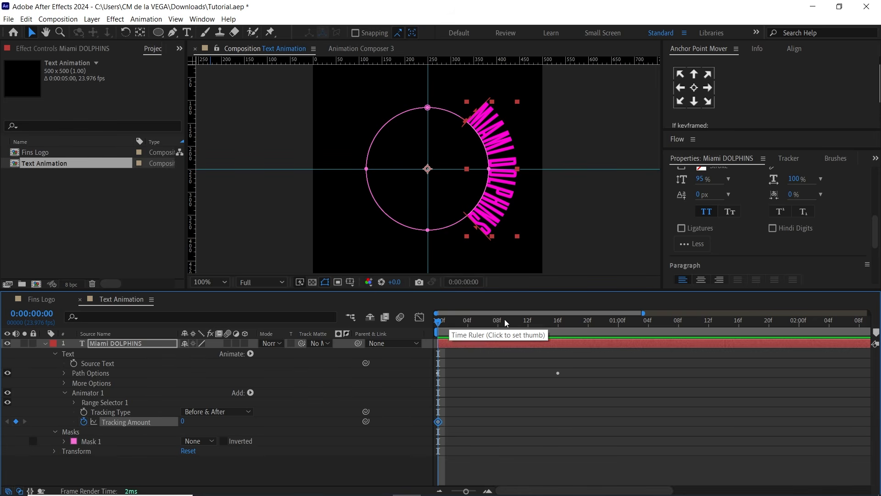
- Show the full five-second timeline and add a Tracking Amount keyframe of 5 at 0:00:02:12
left_click_drag(502, 321, 594, 330)
key("space")
left_click_drag(645, 312, 869, 313)
left_click(652, 326)
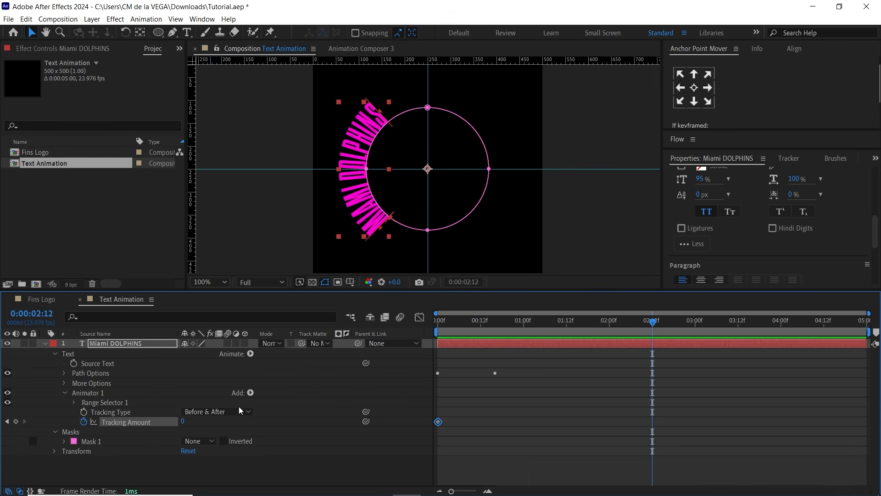
left_click(184, 420)
type("5")
key("Return")
- Add a Tracking Amount keyframe of 0 at 0:00:04:23
left_click_drag(663, 323, 864, 321)
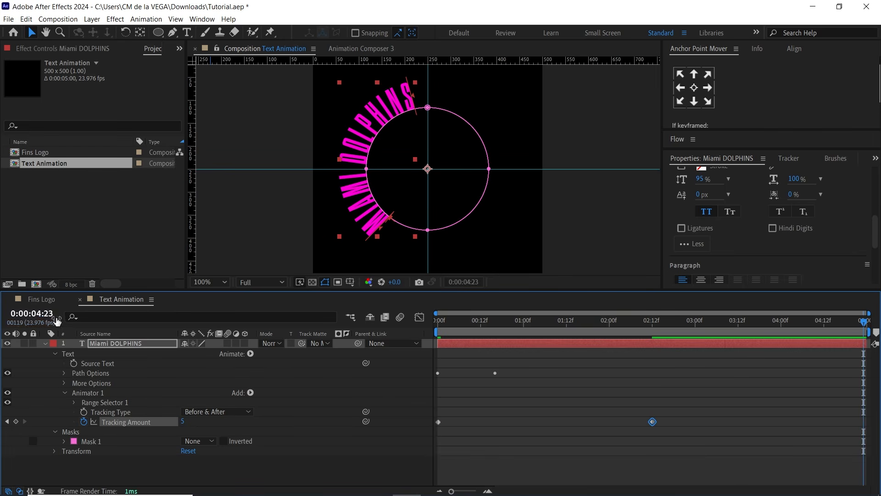
left_click(182, 420)
type("0")
key("Return")
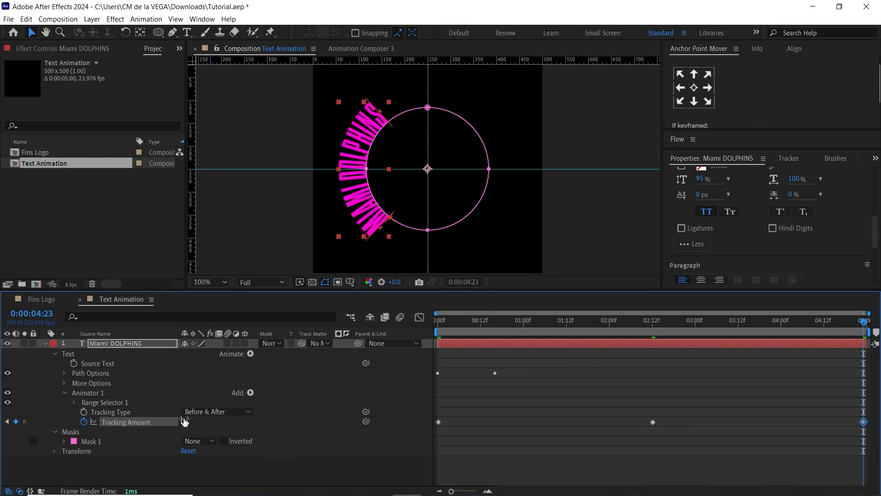
- Scrub through the animation and apply Easy Ease to all three Tracking Amount keyframes
left_click(441, 322)
left_click_drag(441, 323, 864, 322)
left_click_drag(437, 409, 868, 428)
key("F9")
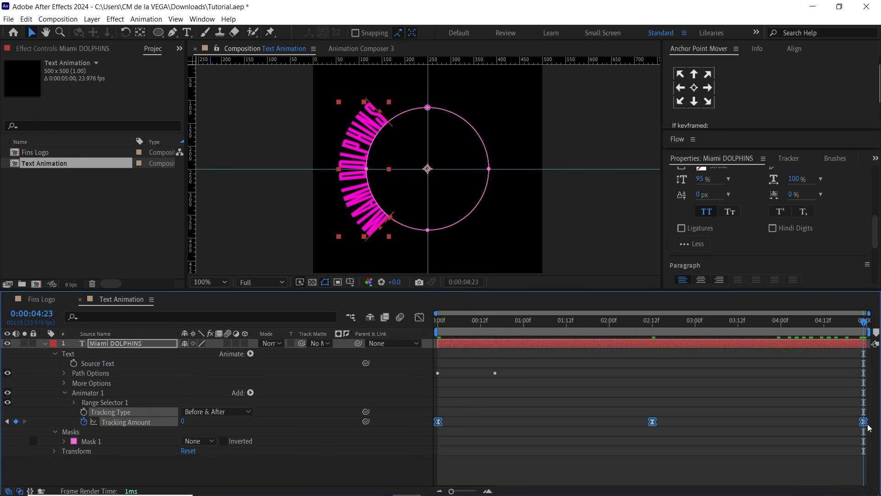
- Show the Tracking Amount value graph and stretch both handles of the middle keyframe outward to form a broad, symmetrical curve
left_click(419, 317)
left_click(537, 479)
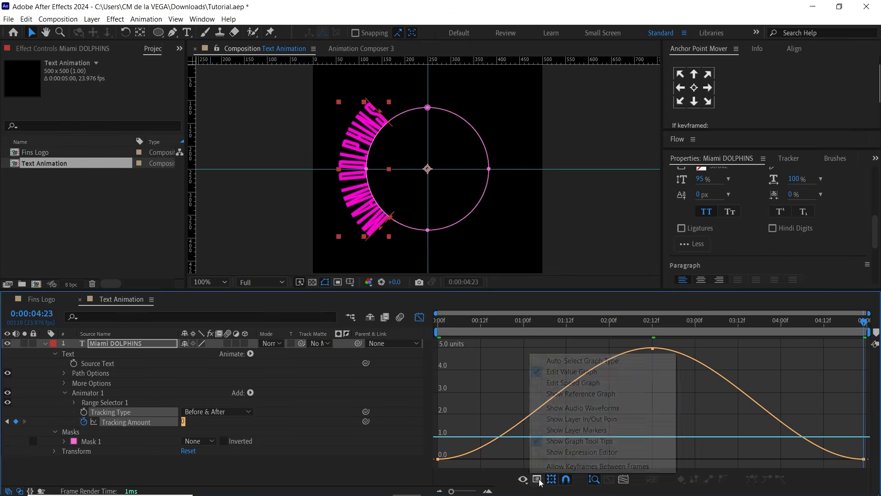
left_click(557, 373)
left_click_drag(647, 370, 659, 338)
left_click(654, 322)
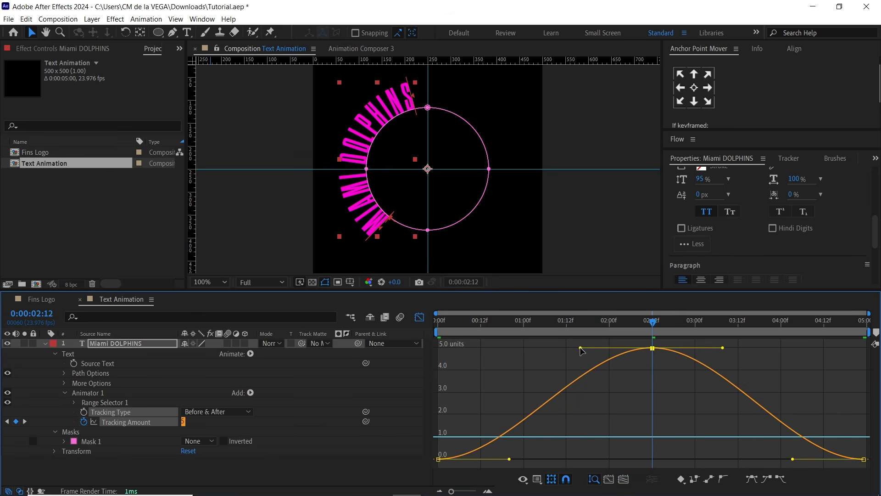
left_click_drag(581, 347, 489, 347)
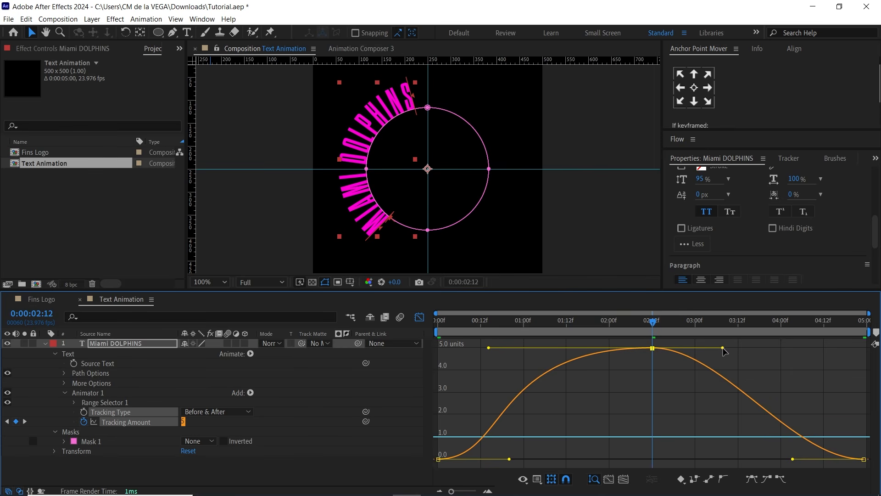
left_click_drag(725, 348, 821, 348)
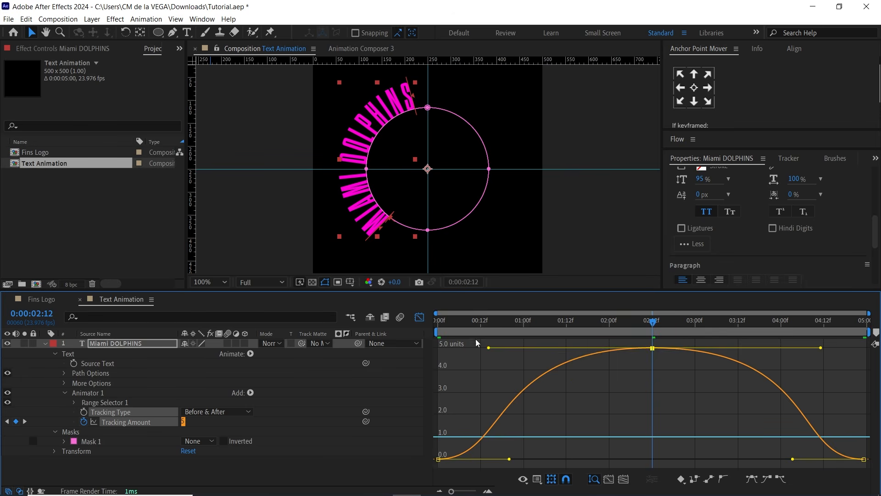
- Leave the value graph and preview the circular text animation from the start
left_click(419, 317)
key("space")
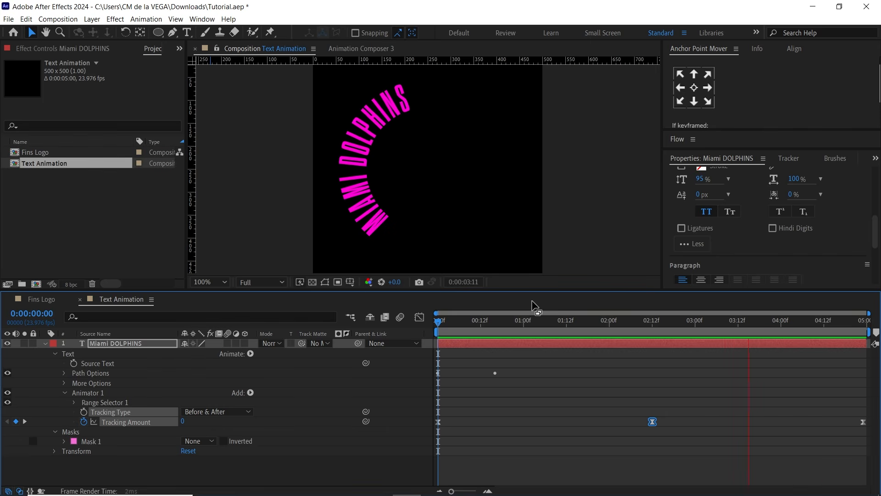
key("space")
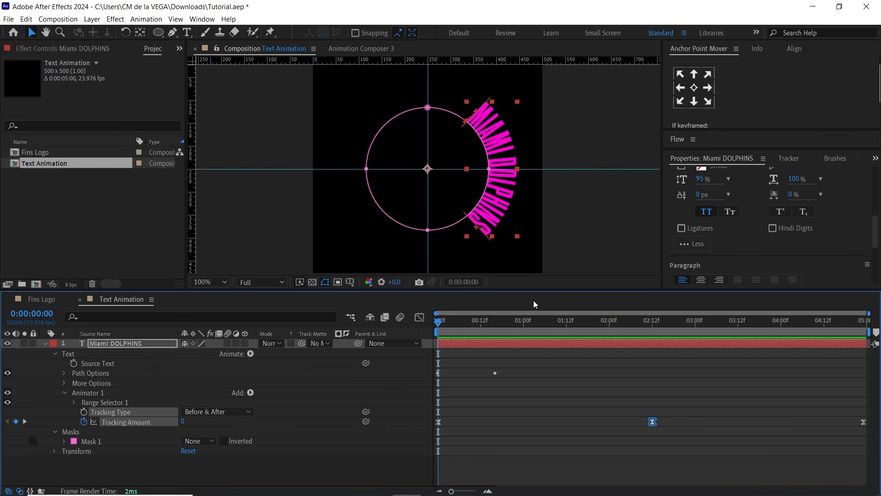
- Create a new 1920 × 1080 px composition named Time Displacement
left_click_drag(303, 292, 304, 302)
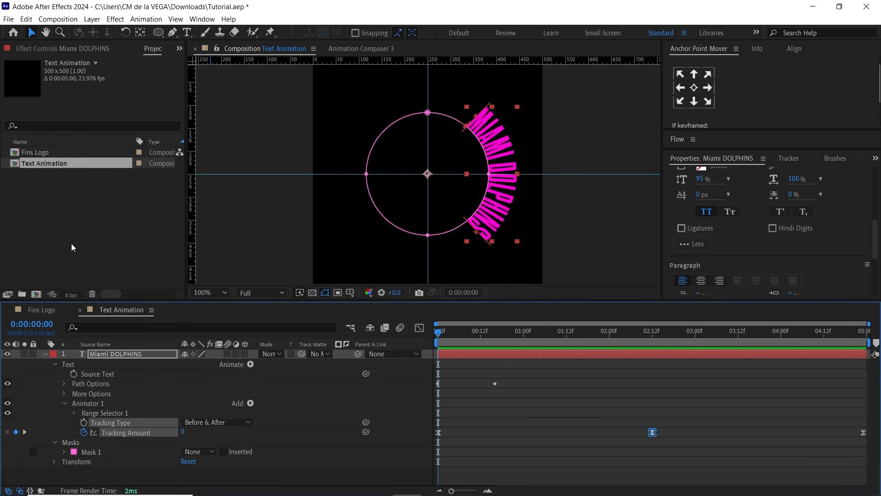
left_click(37, 295)
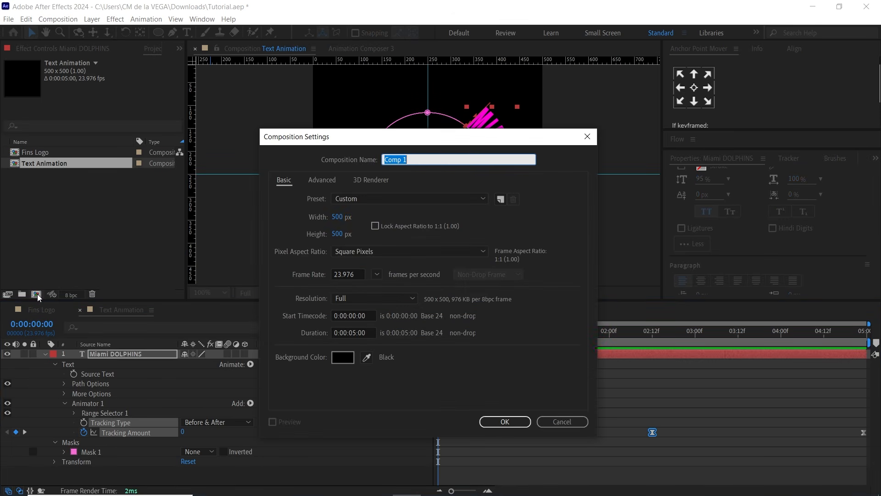
type("Time Displacement")
left_click(338, 216)
type("1920")
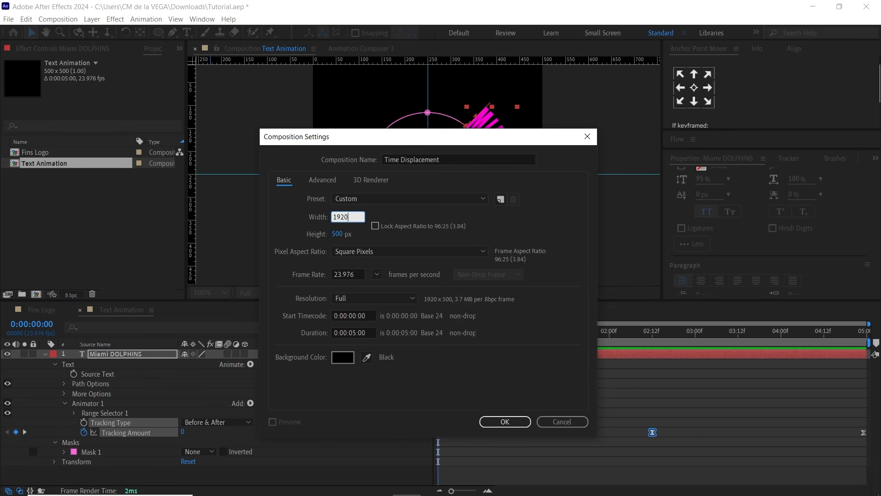
key("Tab")
type("1080")
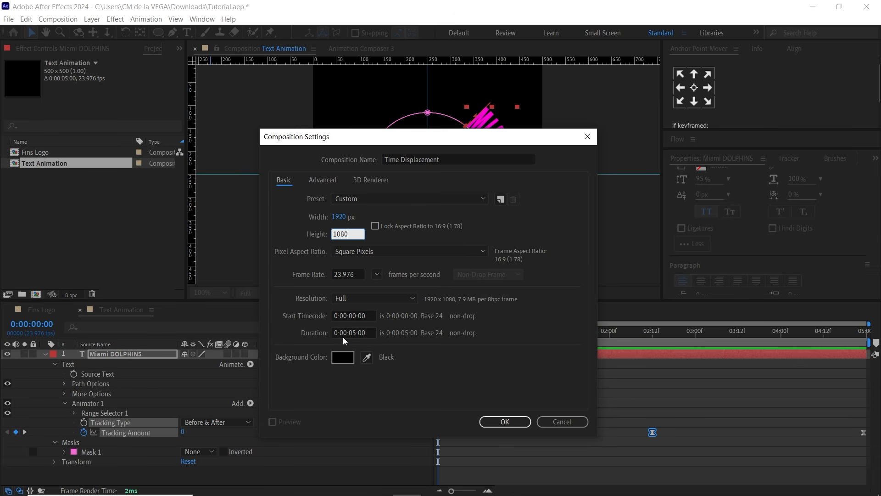
left_click(505, 422)
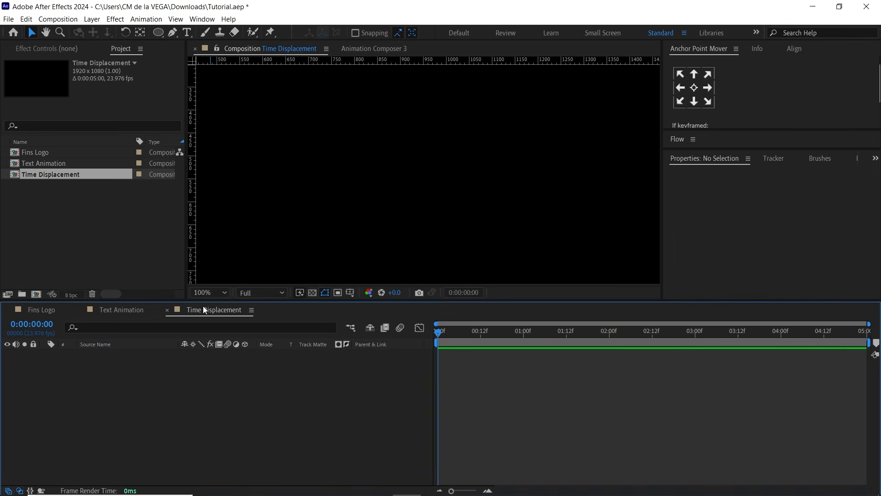
- Place the Text Animation composition in the Time Displacement timeline and add a gray solid at comp size
left_click_drag(49, 162, 216, 335)
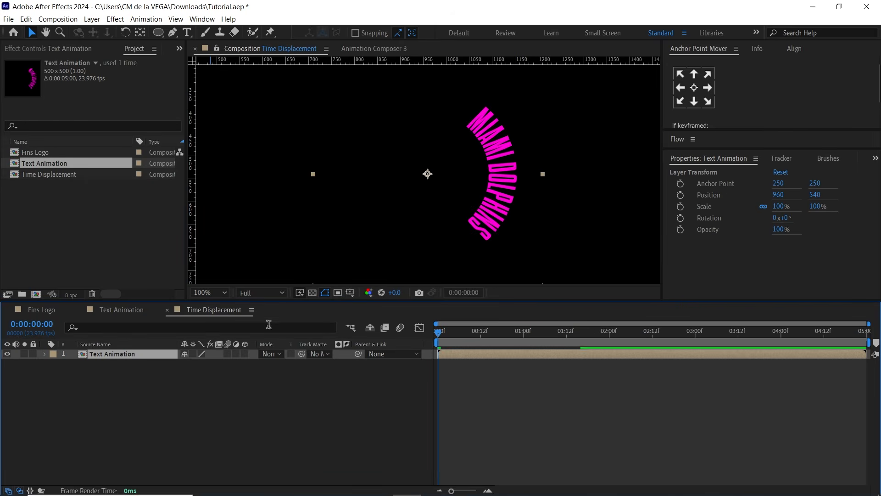
left_click_drag(432, 301, 433, 334)
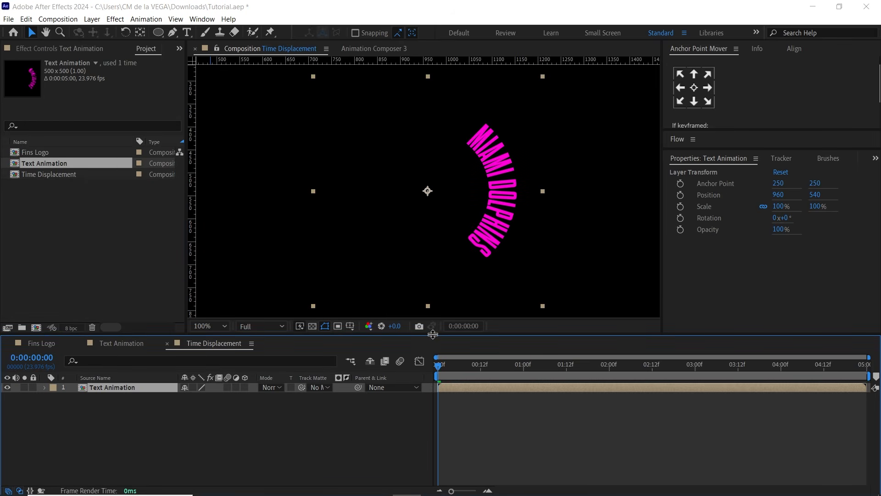
key("ctrl+y")
left_click(252, 311)
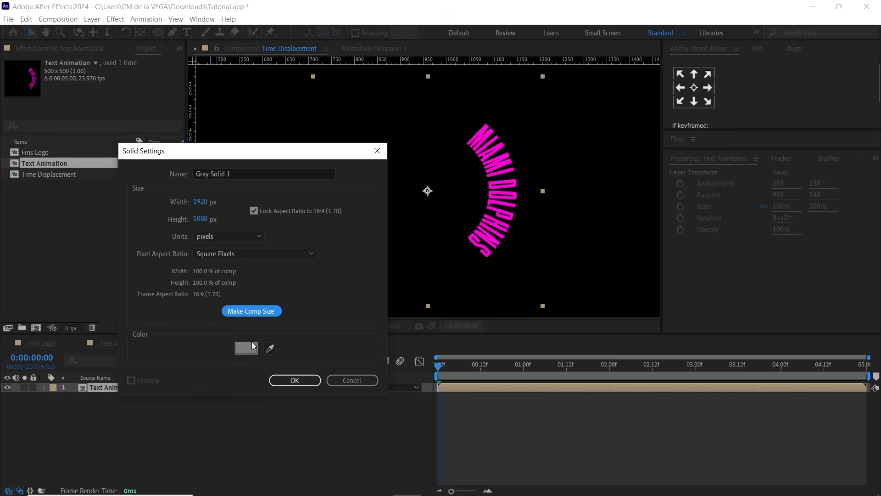
left_click(294, 381)
- Rename the gray solid layer to Map and move it below the Text Animation layer
key("Return")
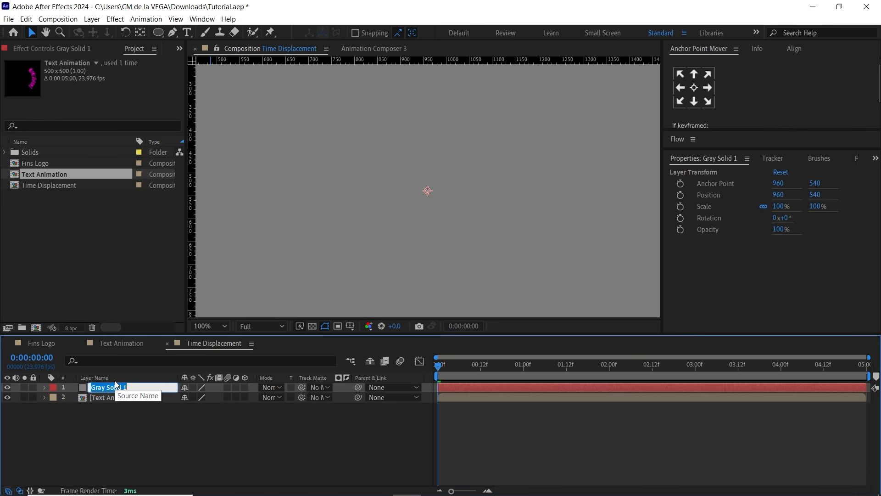
type("Map")
key("Return")
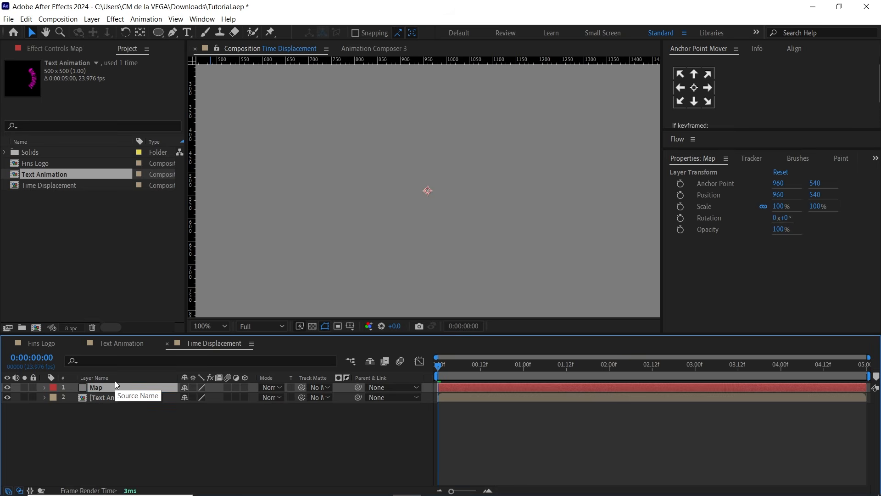
key("ctrl+bracketleft")
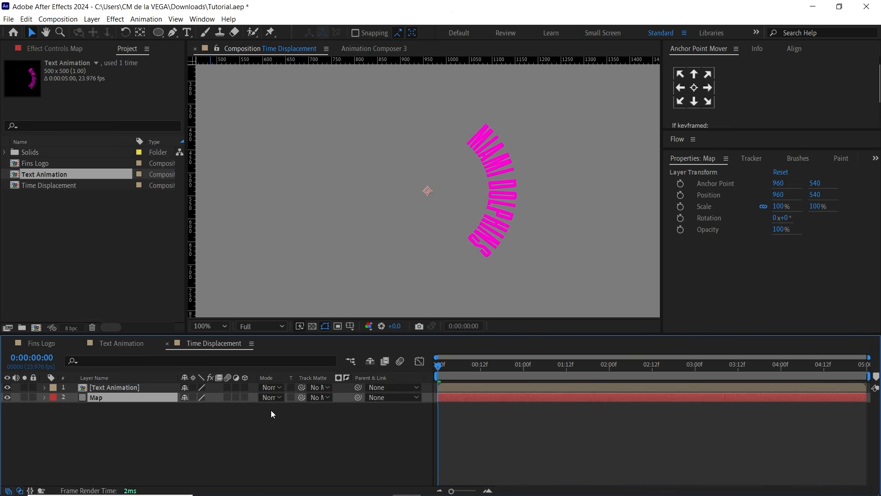
- Apply the Gradient Ramp effect to the Map layer
key("ctrl+space")
type("gra")
key("Return")
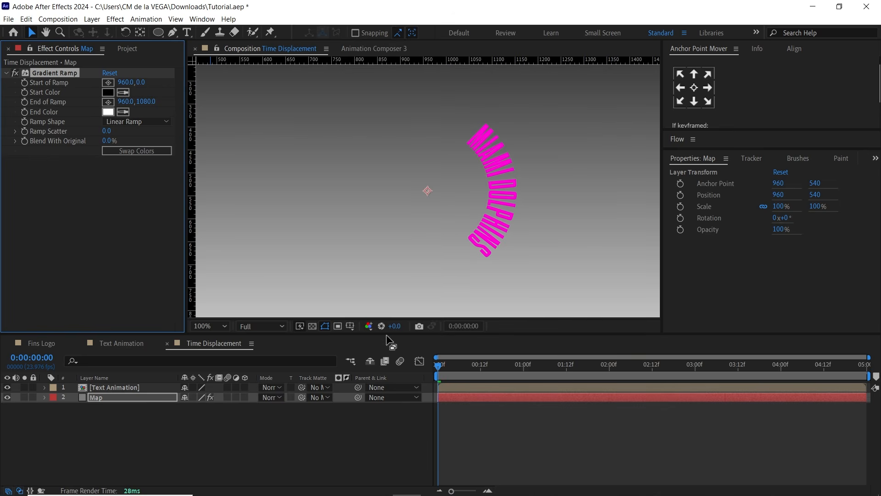
- Change the Gradient Ramp's shape to Radial Ramp and swap its start and end colors
left_click_drag(388, 335, 399, 355)
left_click_drag(661, 285, 752, 274)
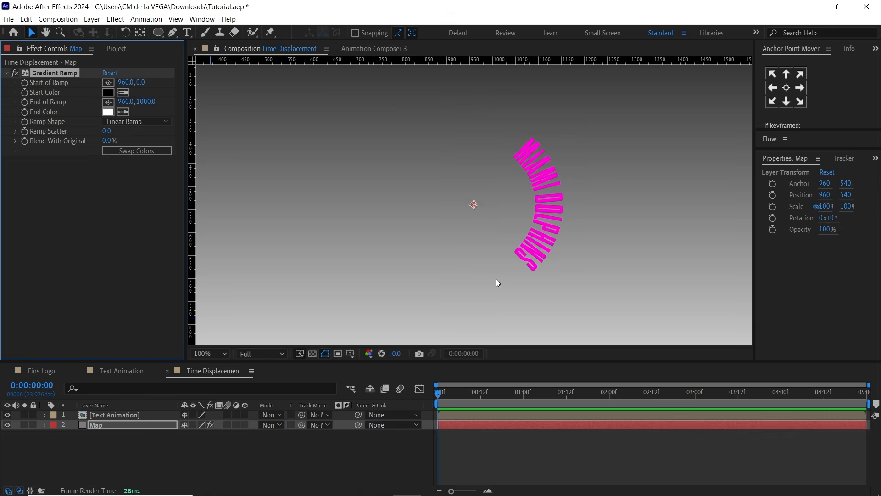
left_click(367, 472)
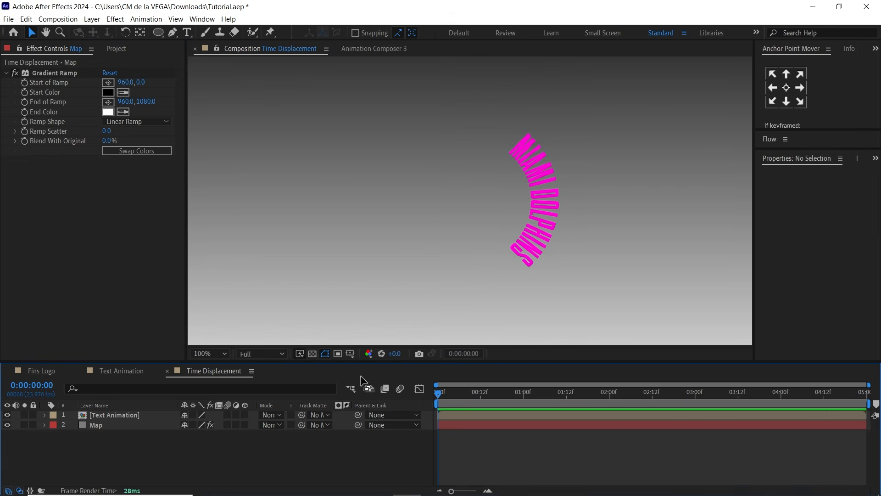
left_click(125, 122)
left_click(133, 144)
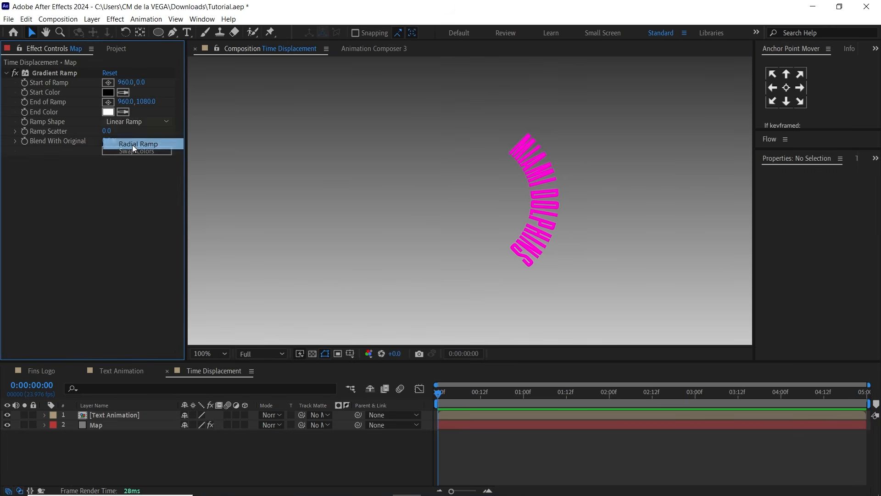
left_click(135, 150)
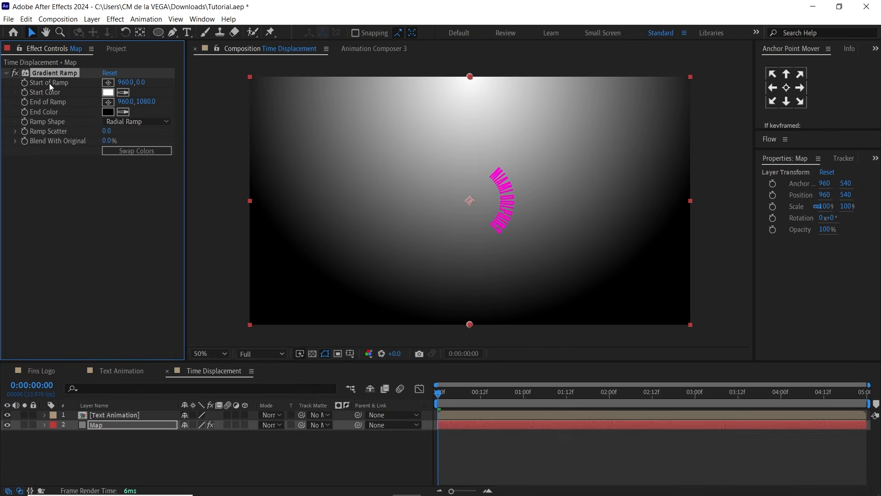
- Center the gradient by setting its Start of Ramp to 960, 540
left_click_drag(470, 77, 470, 199)
left_click(144, 82)
type("540")
key("Return")
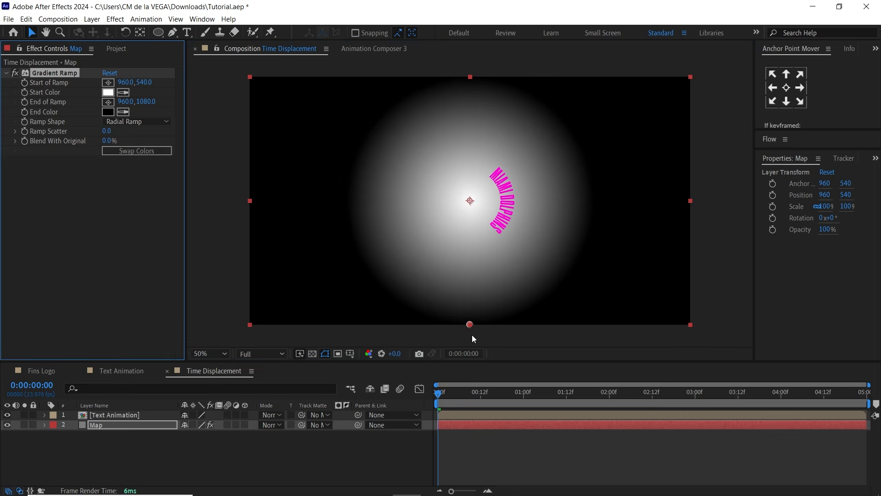
- Extend the gradient to the composition's lower corner by setting End of Ramp to 1920, 1080
left_click_drag(469, 323, 688, 322)
left_click(130, 102)
type("1920")
key("Tab")
type("1080")
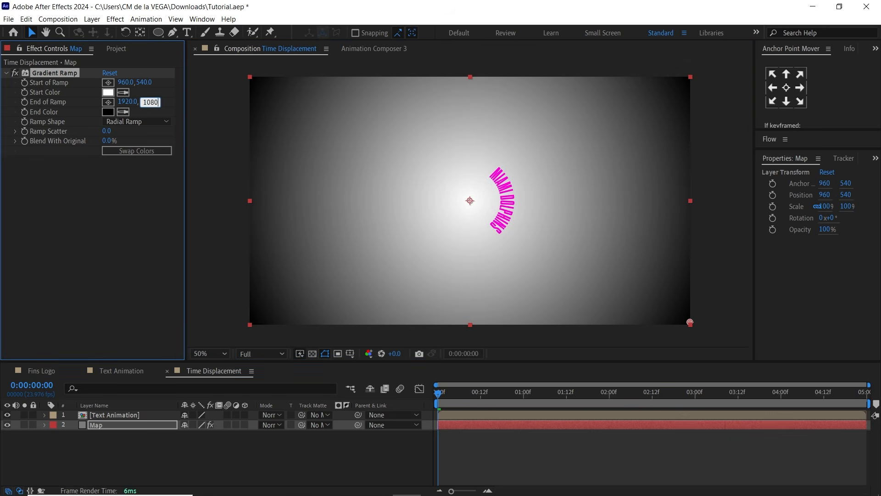
key("Return")
- Apply the Posterize effect to the Map layer to split the gradient into rings
key("ctrl+space")
type("poste")
key("Return")
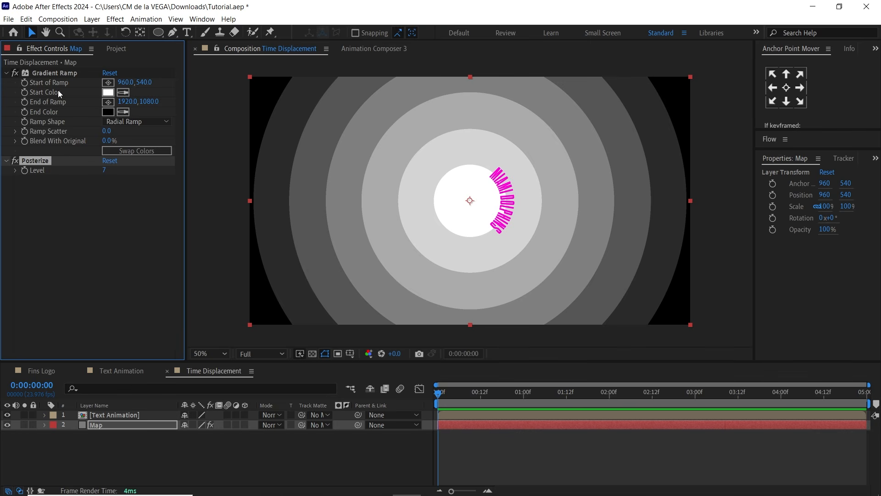
- Set the Gradient Ramp's Start Color to mid gray with R, G and B at 128
left_click(109, 93)
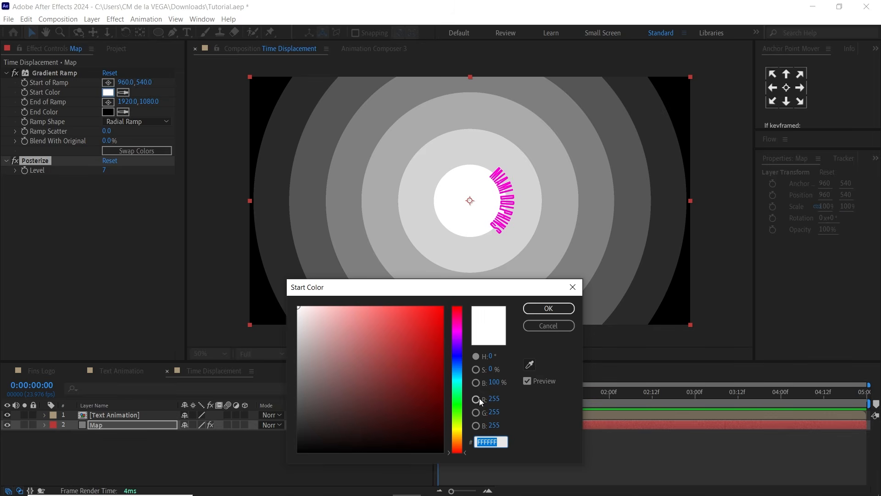
left_click(494, 398)
type("128")
key("Tab")
type("128")
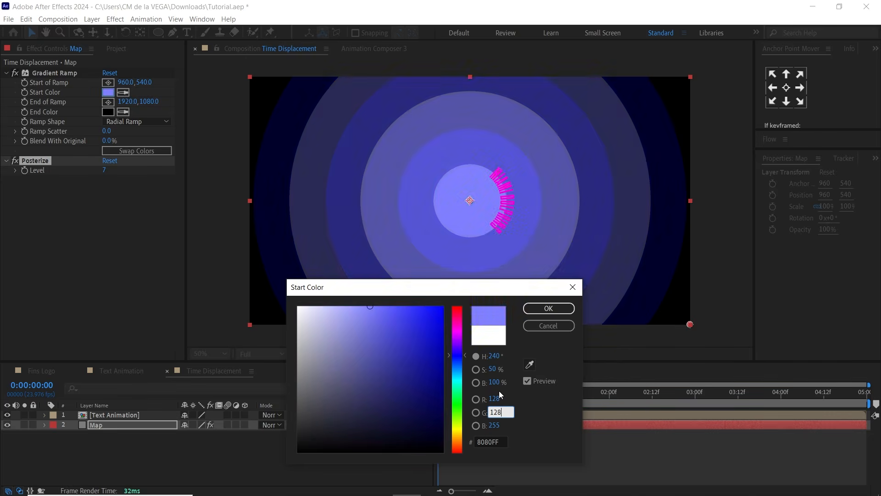
key("Tab")
type("128")
key("Tab")
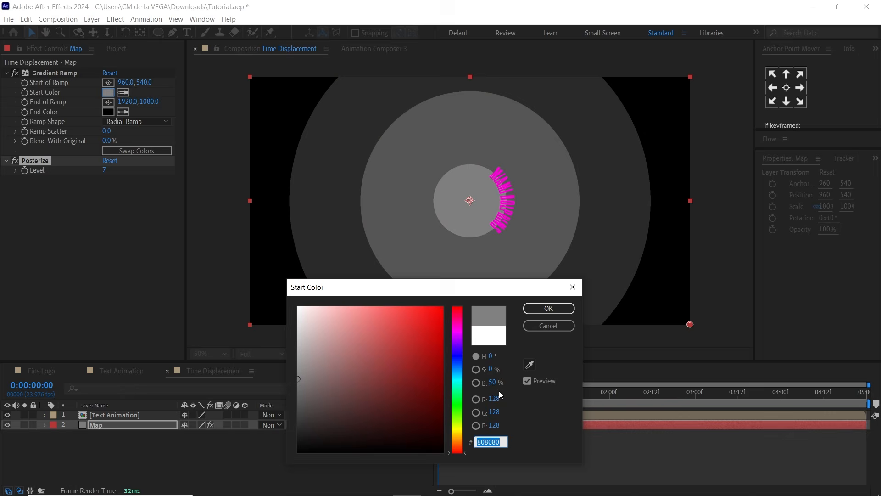
left_click(558, 307)
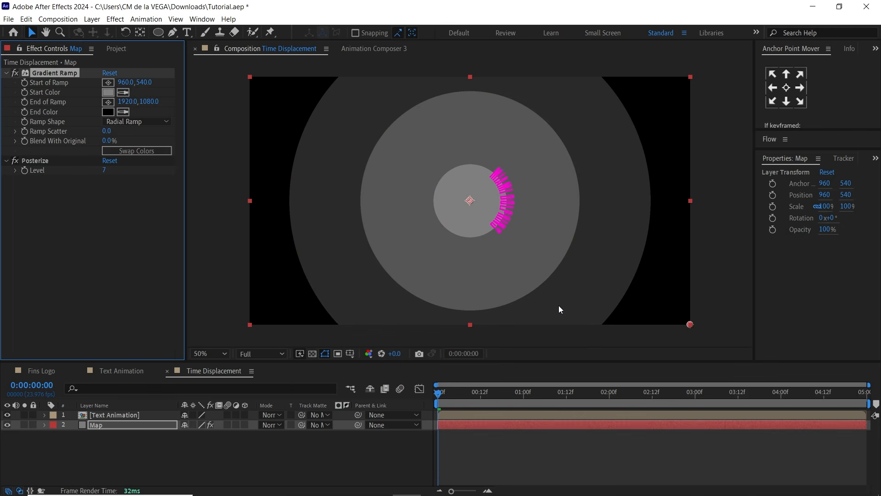
- Raise the Posterize Level on the Map layer, trying 17 and settling on 18
left_click(16, 169)
left_click_drag(55, 185, 89, 181)
left_click(106, 169)
type("17")
key("Return")
left_click(106, 171)
type("18")
key("Return")
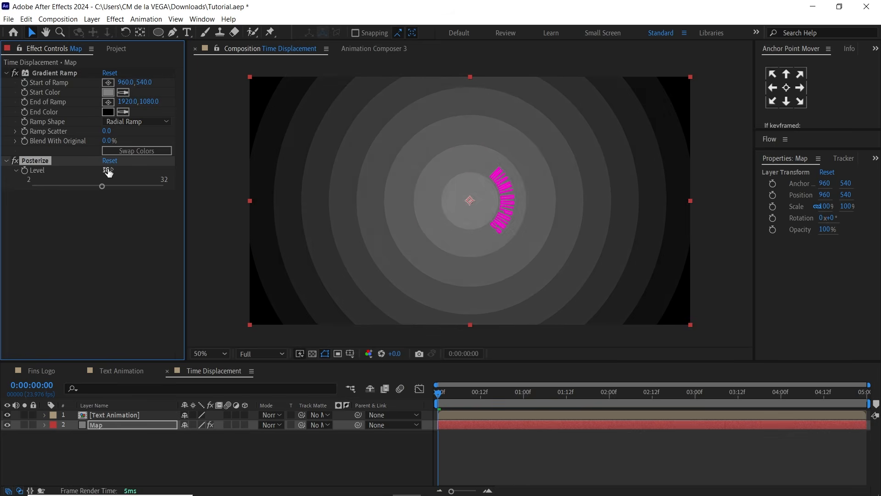
mouse_move(102, 186)
left_mouse_down()
mouse_move(151, 183)
mouse_move(78, 190)
mouse_move(107, 190)
left_mouse_up()
left_click(107, 170)
type("18")
key("Return")
- Reveal the Text Animation layer's Scale and enlarge it to 191%
left_click(126, 414)
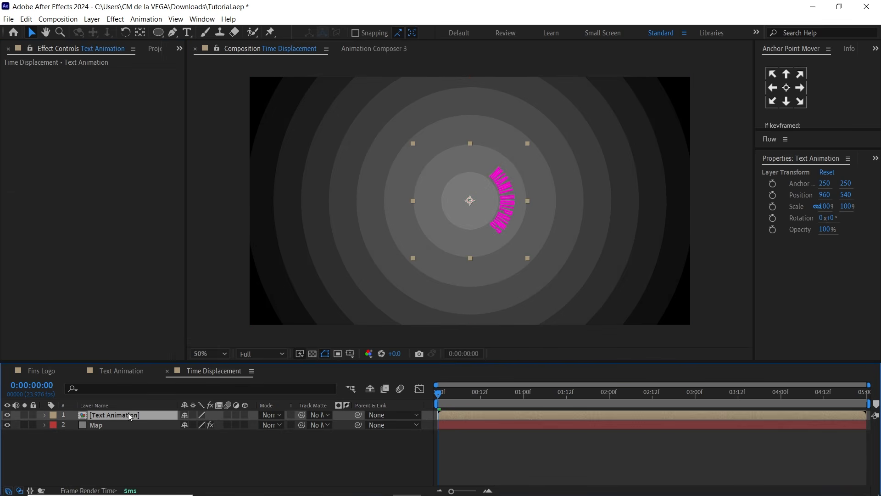
key("s")
left_click_drag(199, 424, 238, 418)
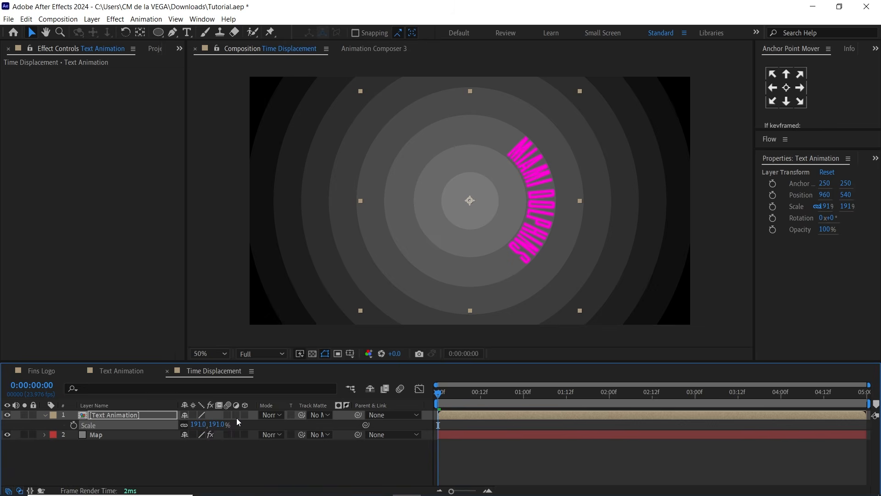
- Set the Map layer's Posterize Level to 17
left_click(126, 435)
left_click(106, 170)
type("17")
key("Return")
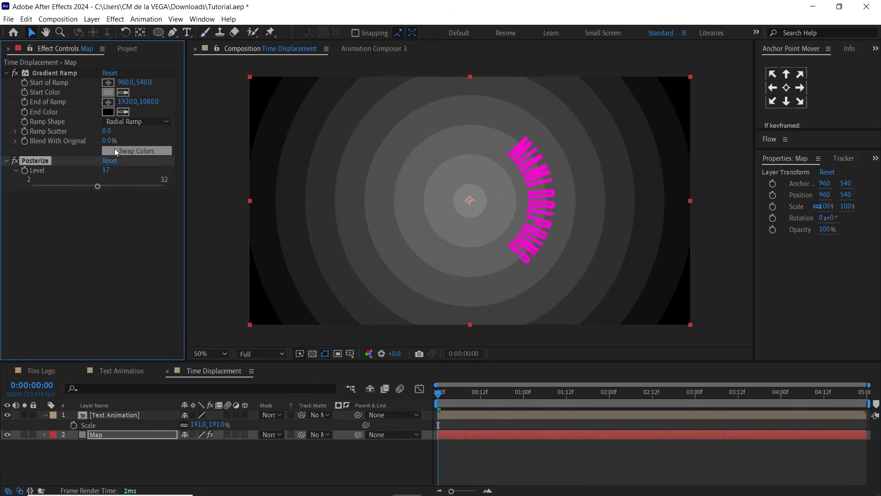
- Set the Text Animation layer's Scale to 160% so the text fits within one ring
left_click_drag(198, 425, 179, 420)
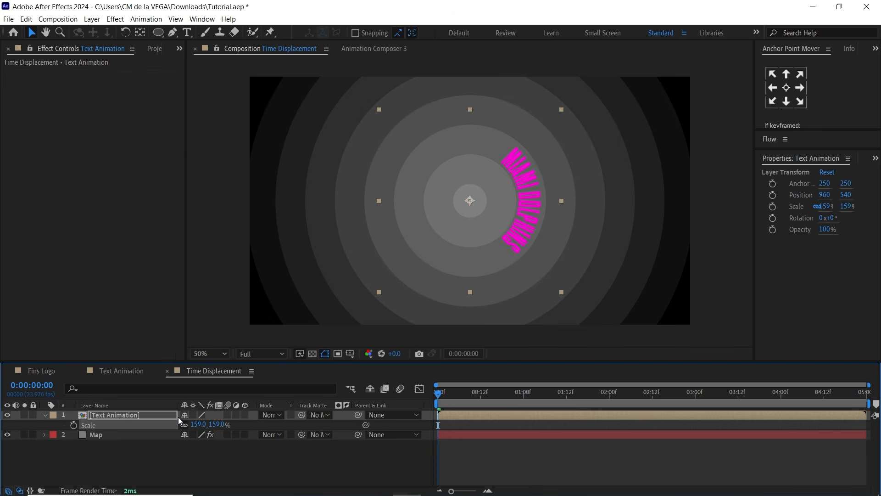
left_click(199, 424)
type("160")
key("Return")
- Inspect the text's edges up close and turn on Collapse Transformations for the Text Animation layer
key("period")
left_click_drag(603, 205, 538, 220)
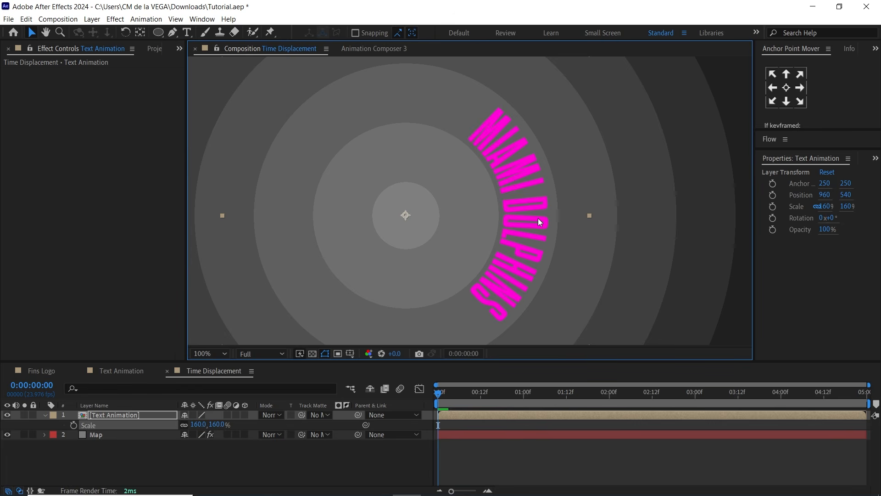
left_click(193, 415)
key("comma")
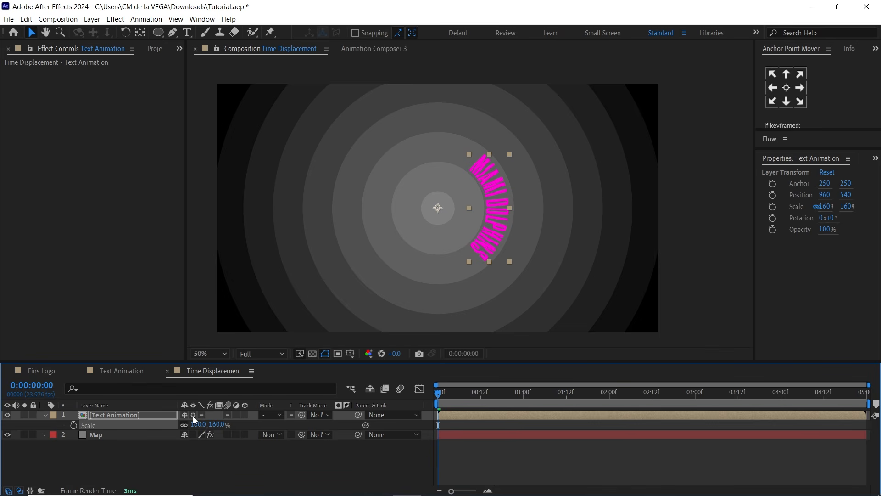
- Duplicate the Text Animation layer and scale the copy to 240% so it sits in the next ring outward
left_click(143, 415)
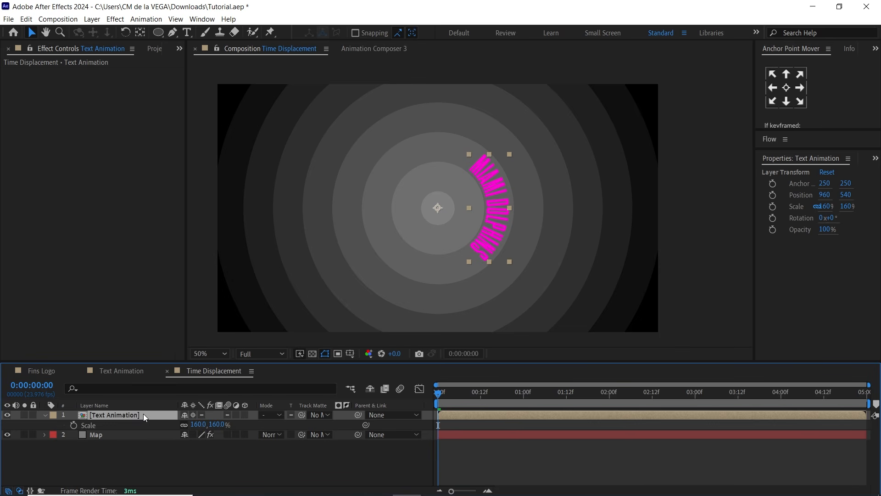
key("ctrl+d")
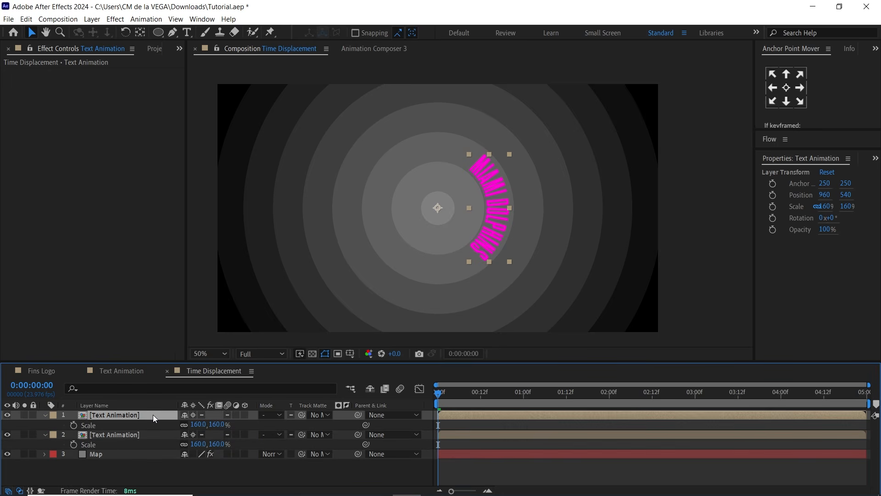
left_click_drag(199, 425, 245, 425)
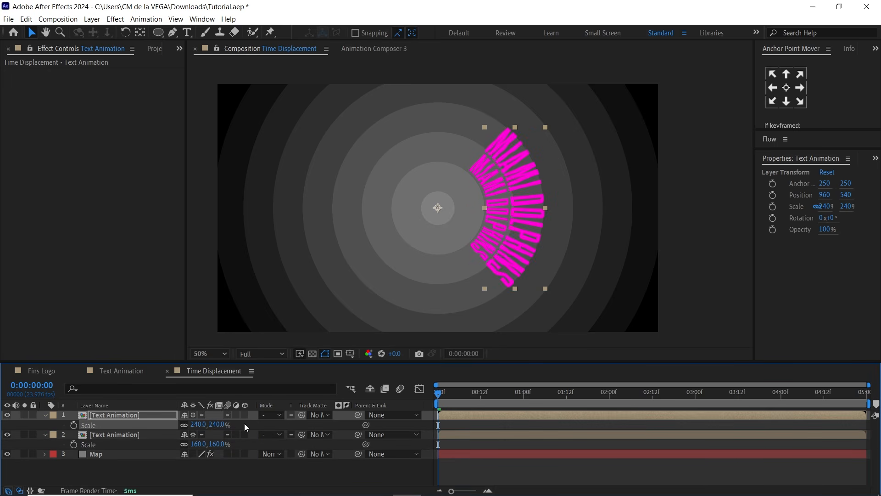
- Add three more copies of the Text Animation layer, scaled to 356%, 521% and 767% to fill the rings outward
key("ctrl+d")
left_click_drag(200, 425, 260, 414)
key("ctrl+d")
key("s")
left_click_drag(200, 424, 283, 410)
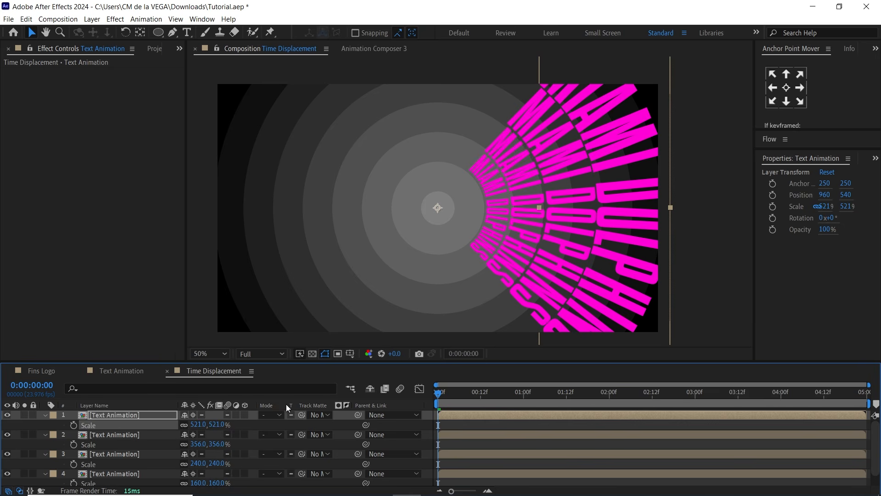
key("ctrl+d")
left_click_drag(200, 424, 314, 402)
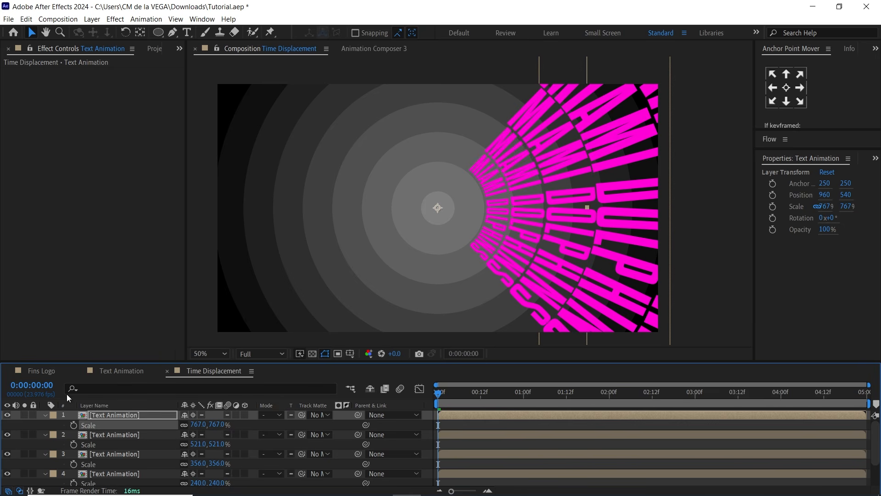
- Collapse the Scale properties of all layers in the timeline and clear the layer selection
left_click(101, 415)
key("ctrl+a")
key("s")
left_click(92, 475)
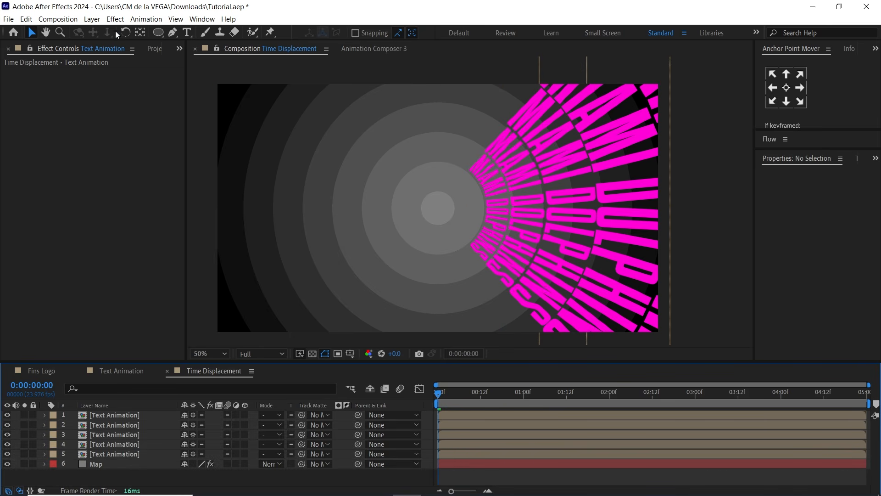
- Add an adjustment layer above all layers and name it Time Displacement
left_click(94, 21)
mouse_move(108, 31)
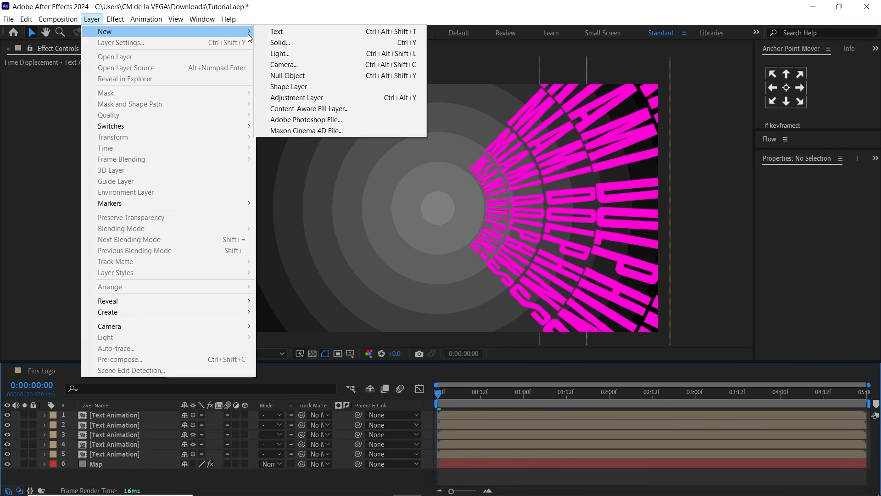
left_click(325, 98)
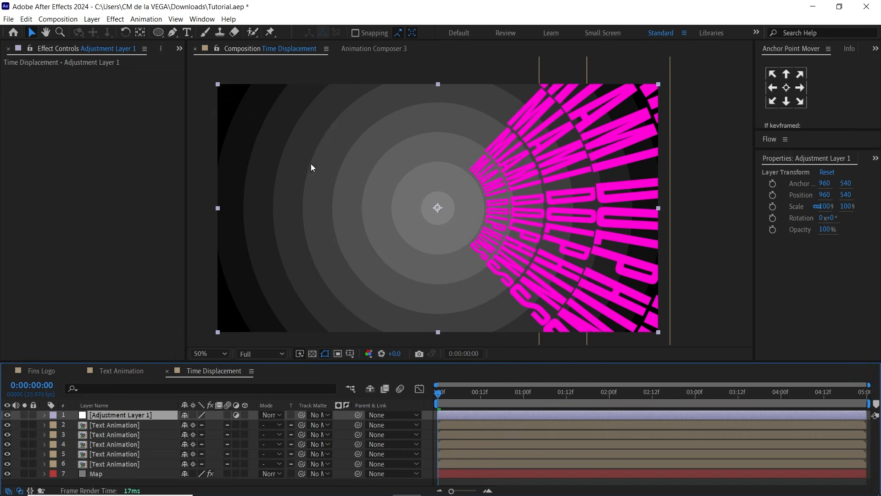
key("Return")
type("Time Disp")
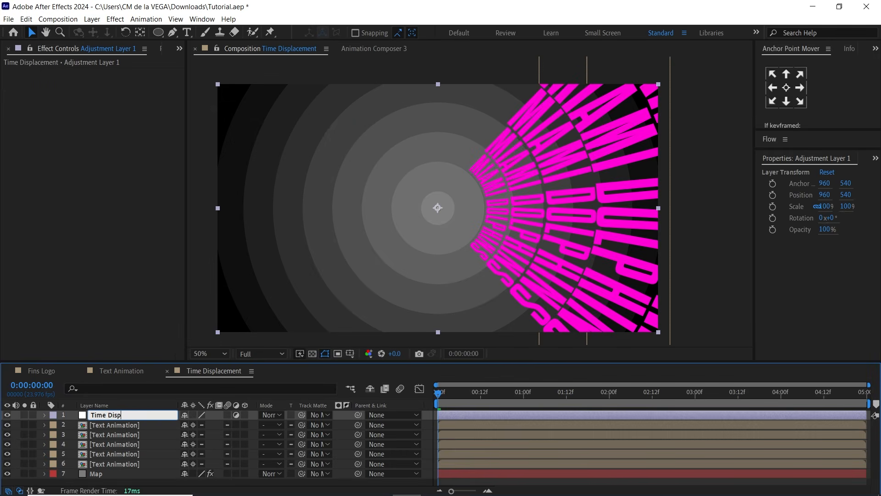
type("lacement")
key("Return")
- Apply the Time Displacement effect to the Time Displacement adjustment layer
key("ctrl+space")
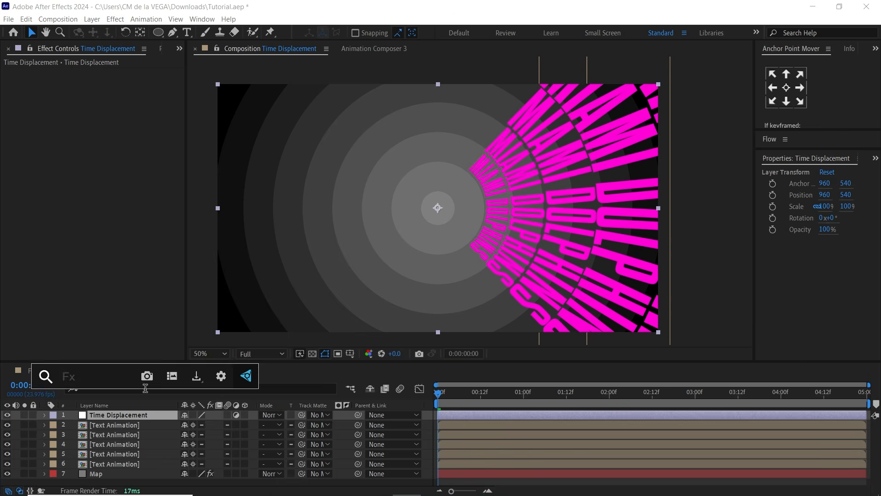
type("time")
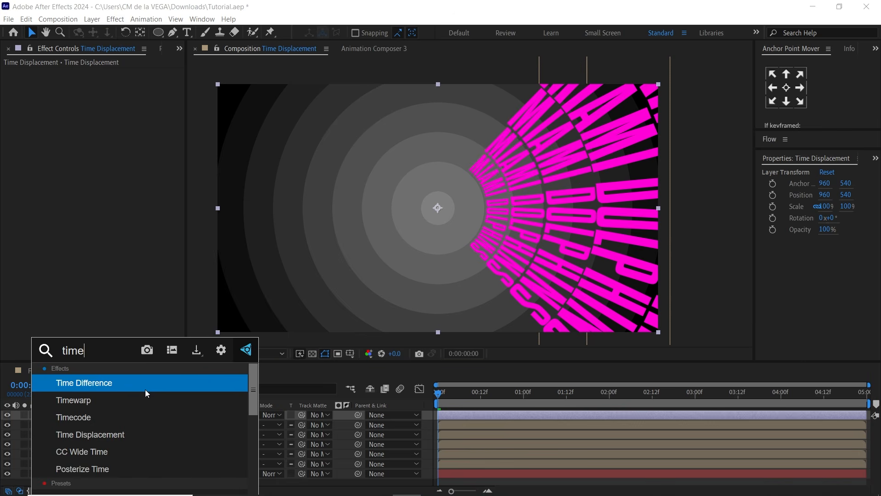
key("Down")
key("Down")
key("Down")
key("Return")
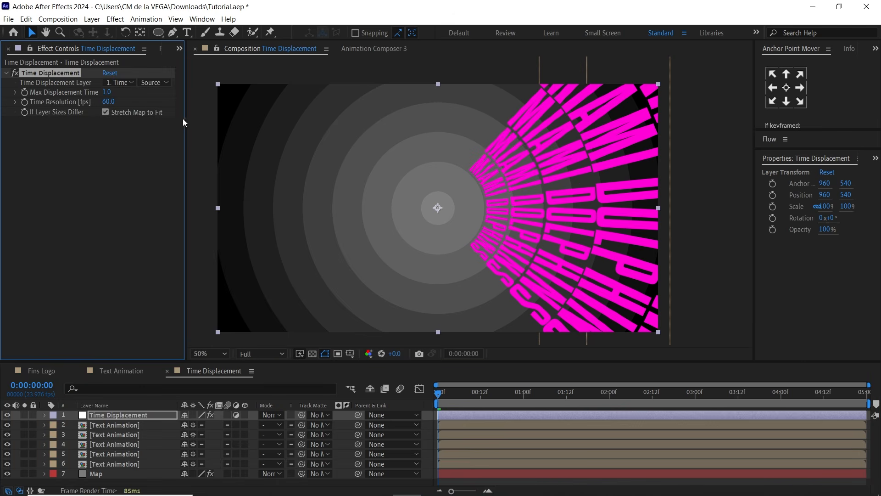
- Set the effect's Time Displacement Layer to 7. Map, using its Effects & Masks as the source
left_click(95, 474)
left_click(103, 416)
left_click(121, 82)
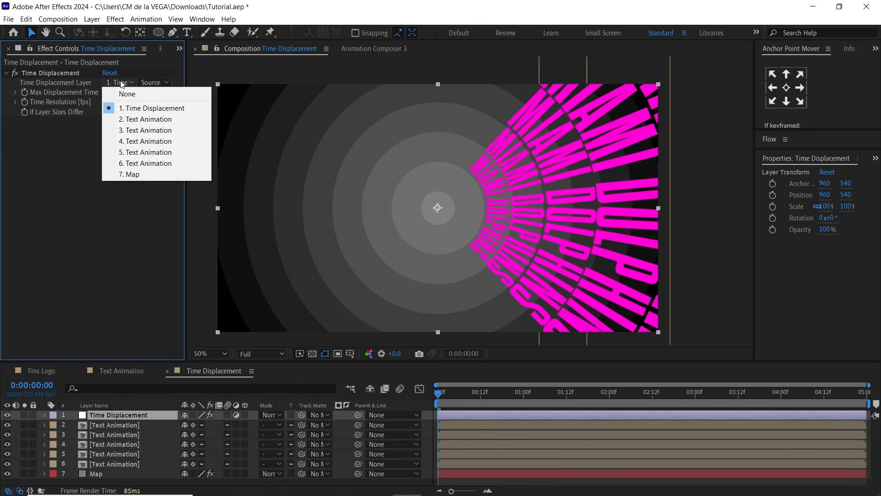
left_click(144, 173)
left_click(156, 83)
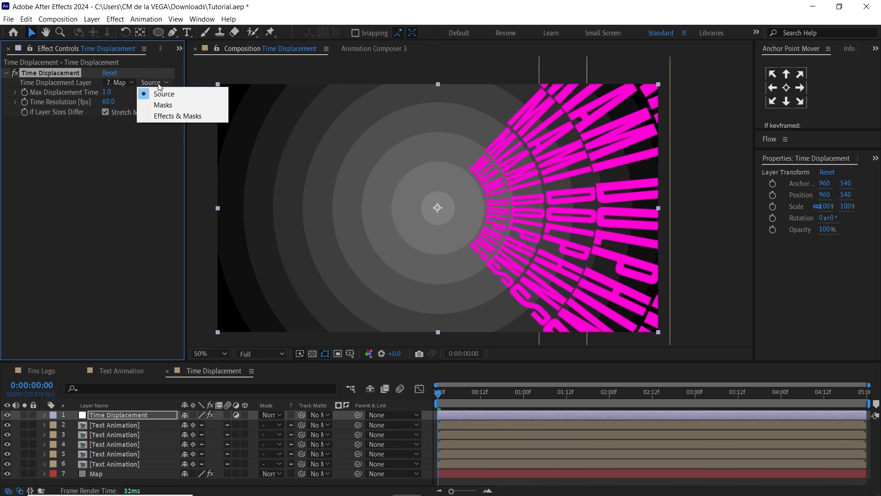
left_click(173, 117)
left_click(110, 473)
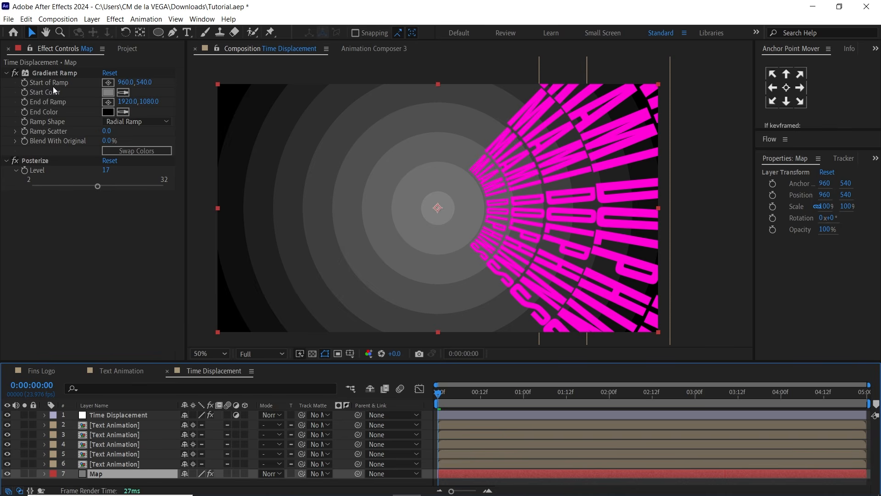
left_click(117, 414)
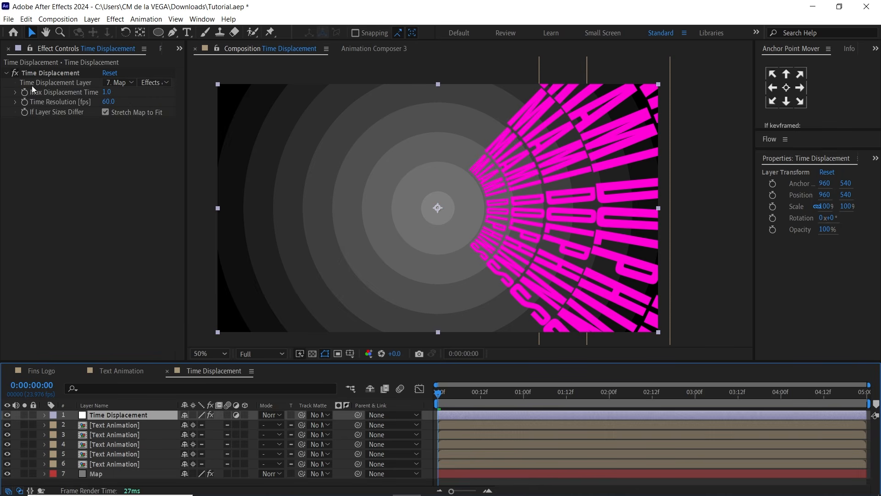
- Set the Time Displacement effect's Time Resolution to 24 fps and preview the animation
left_click(15, 92)
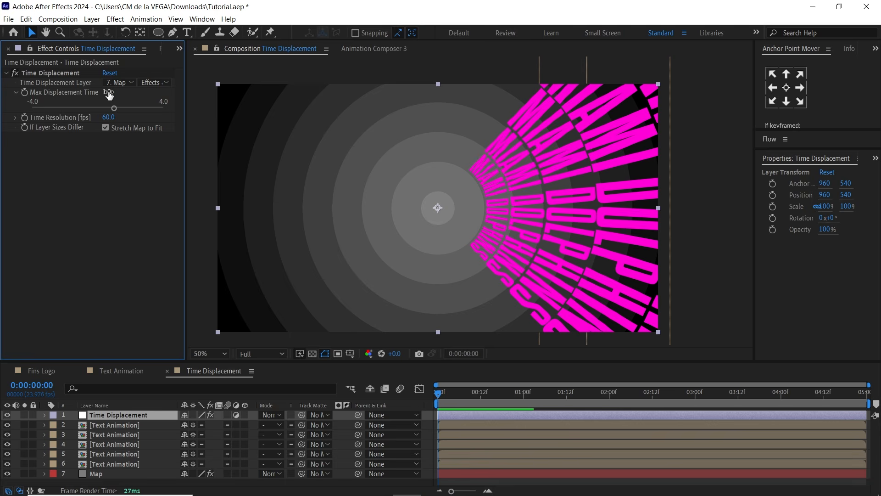
left_click(113, 91)
left_click(119, 170)
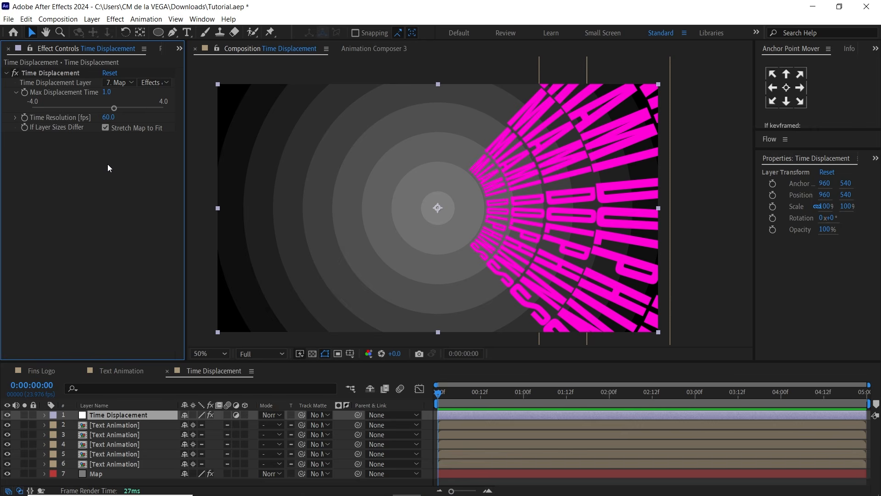
left_click(109, 118)
type("24")
key("Return")
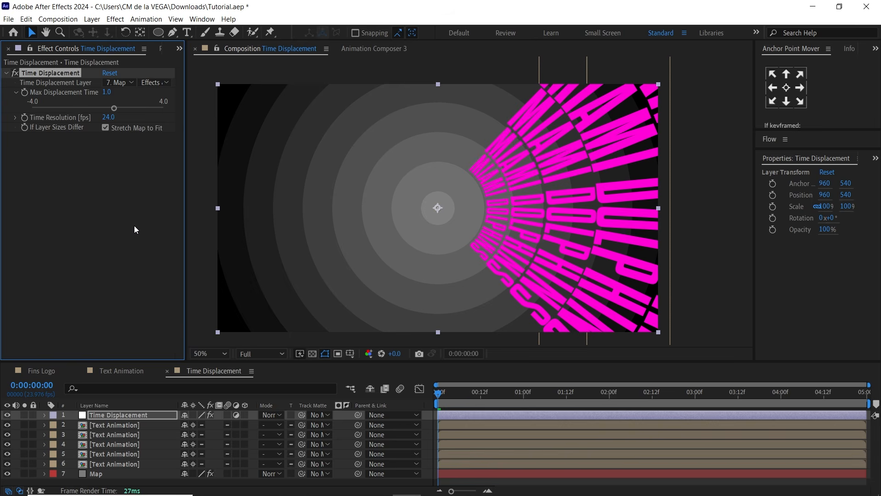
key("space")
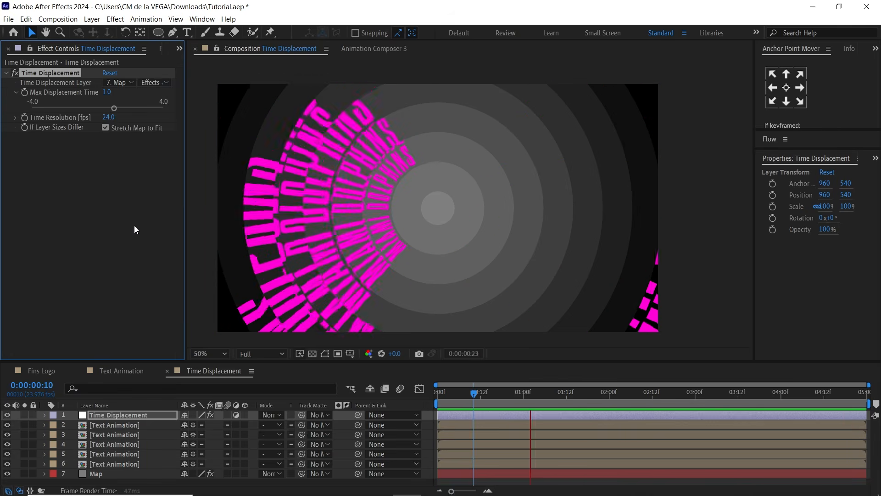
key("space")
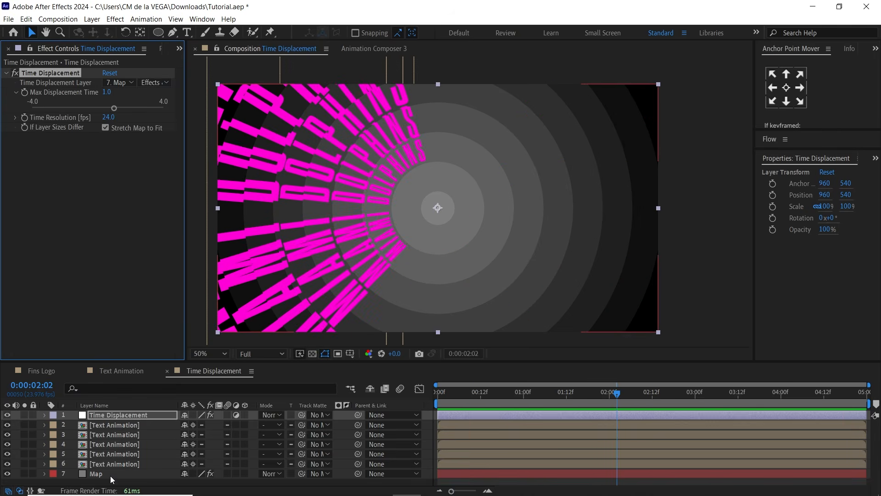
- Try a Posterize Level of 25 on the Map layer and preview the animation from the start
left_click(110, 473)
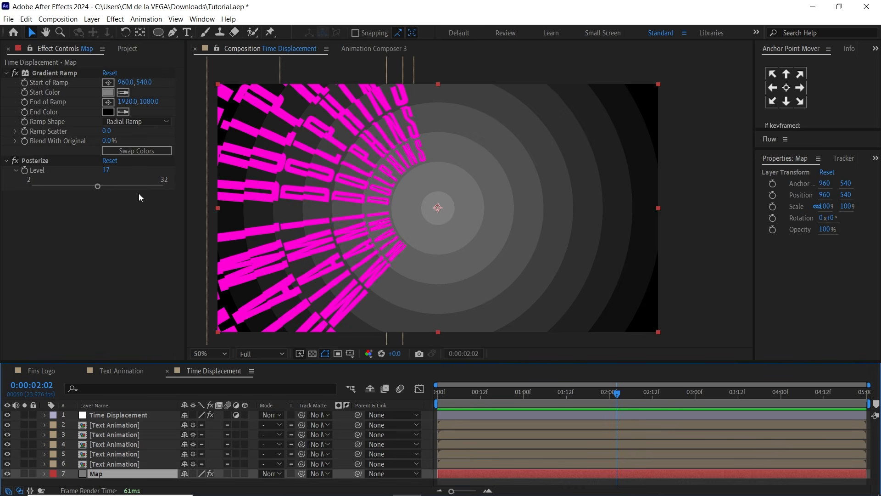
left_click_drag(100, 185, 122, 184)
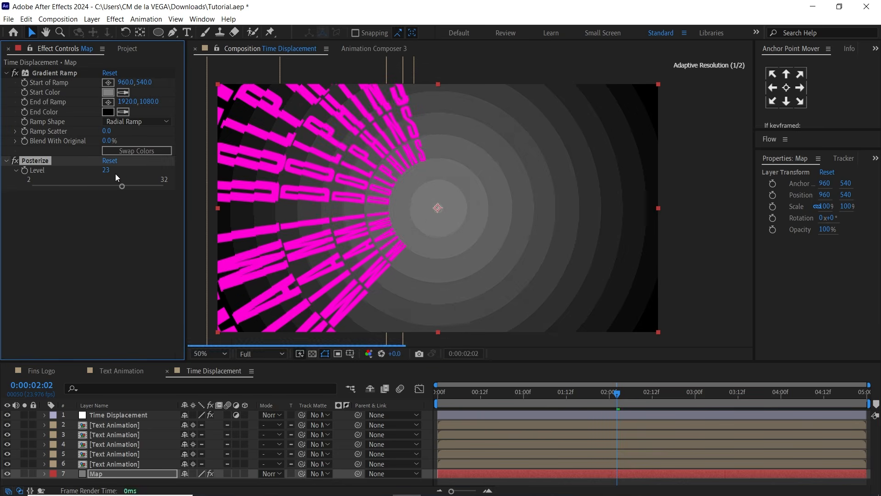
left_click(115, 171)
type("25")
left_click_drag(617, 394, 411, 401)
key("space")
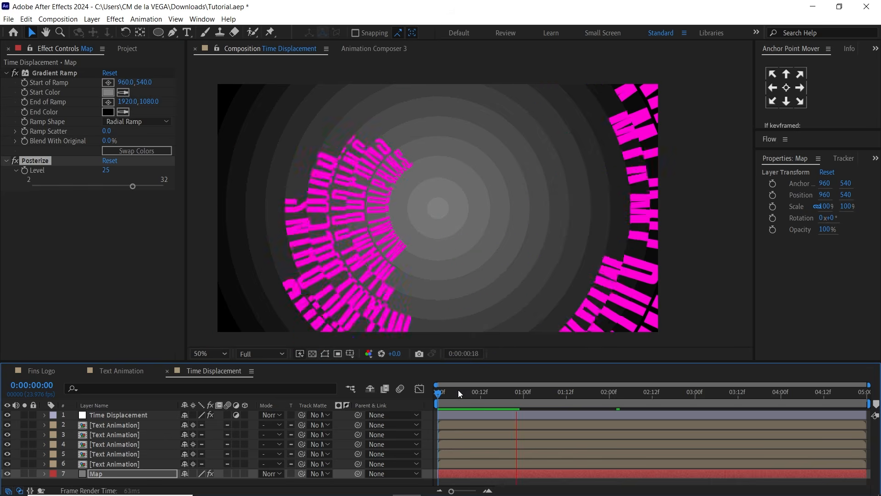
key("space")
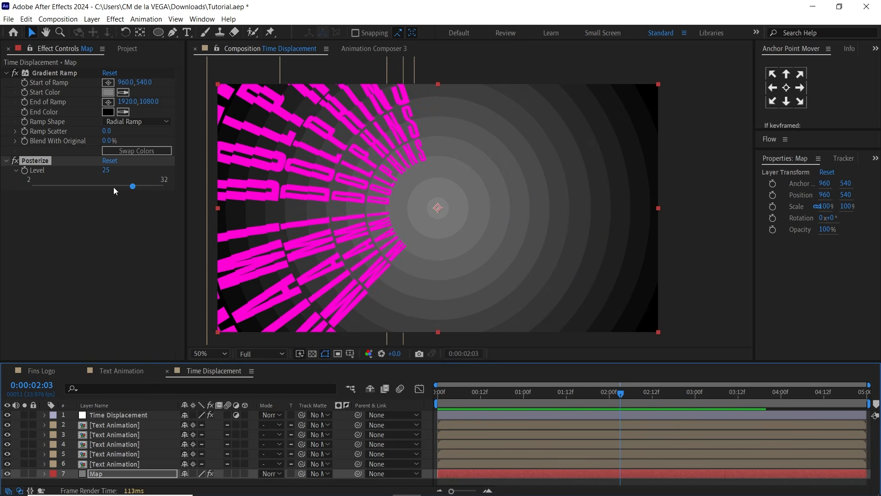
- Undo the Map layer's Posterize Level changes and preview the animation again
key("ctrl+z")
key("ctrl+z")
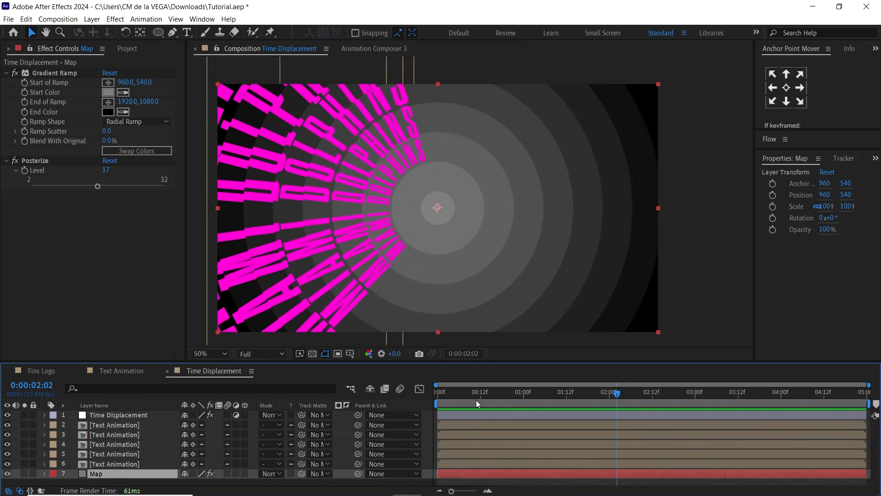
key("space")
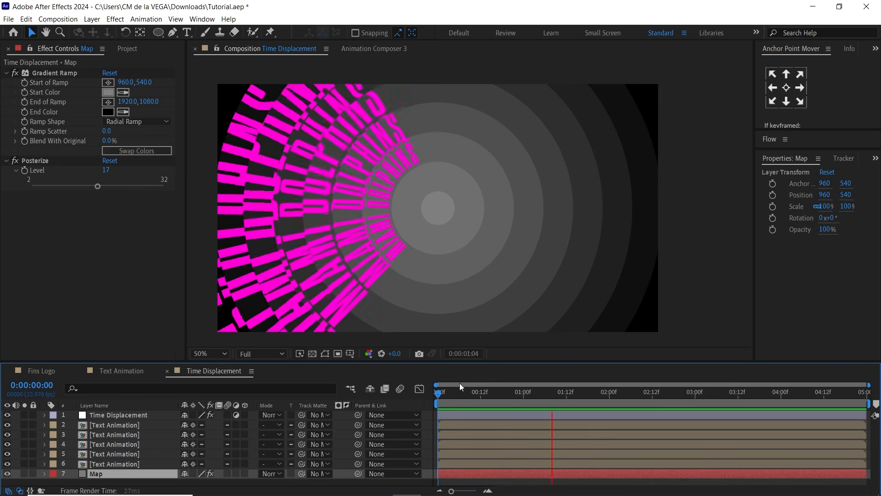
key("space")
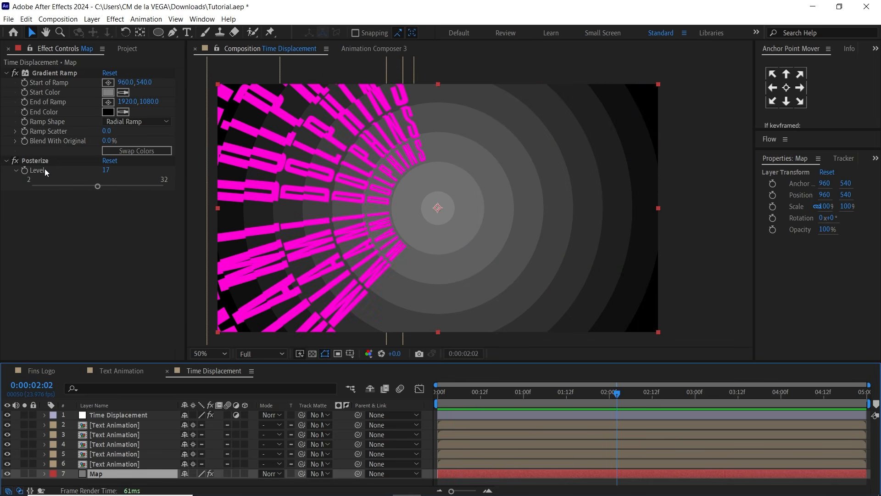
- Review the Miami DOLPHINS text's vertical scale in the Text Animation composition, then return to the Time Displacement composition
left_click(133, 372)
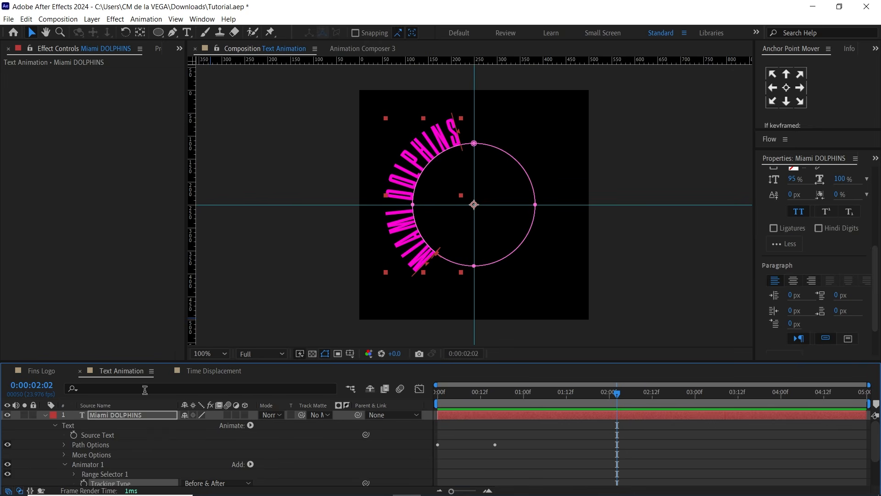
left_click(118, 415)
left_click_drag(756, 226, 695, 227)
left_click(876, 270)
scroll(876, 270, "up", 4)
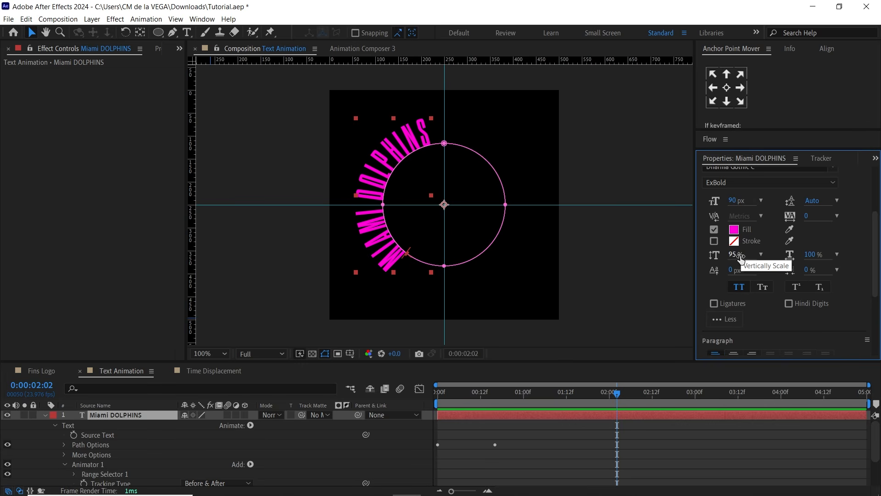
left_click(216, 371)
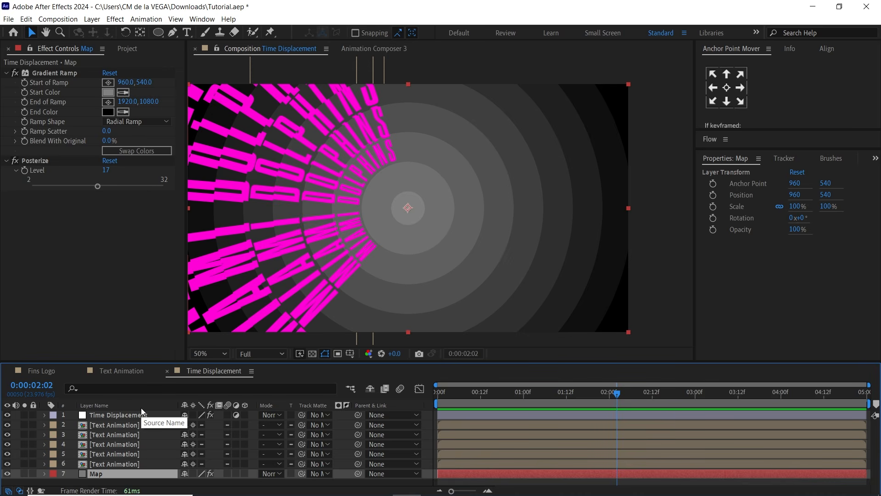
- Apply the Linear Wipe effect to the Time Displacement adjustment layer
left_click(93, 415)
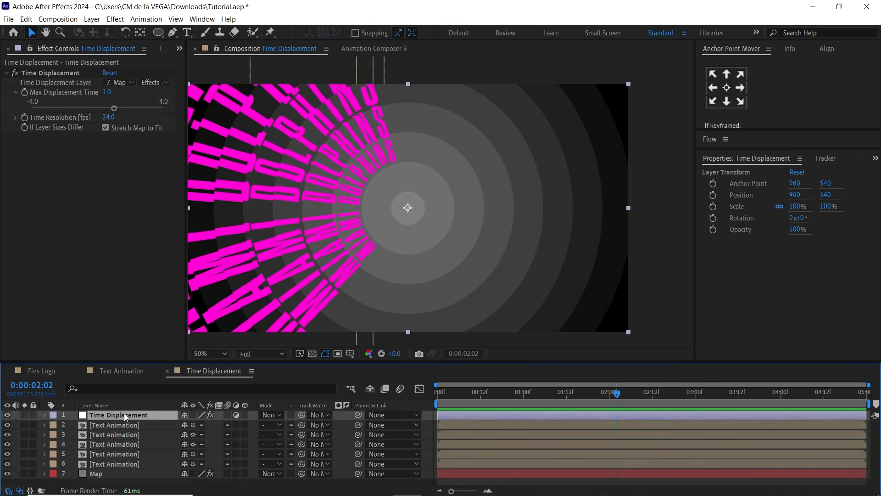
left_click_drag(398, 56, 423, 55)
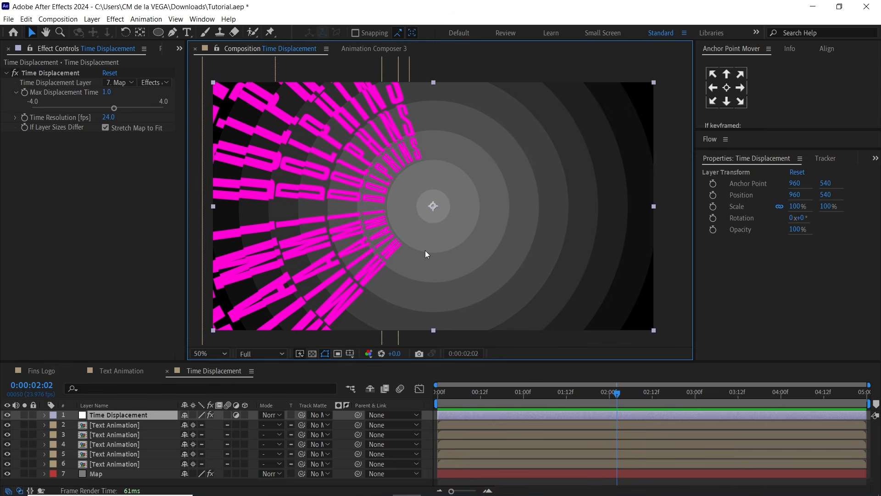
key("ctrl+space")
type("line")
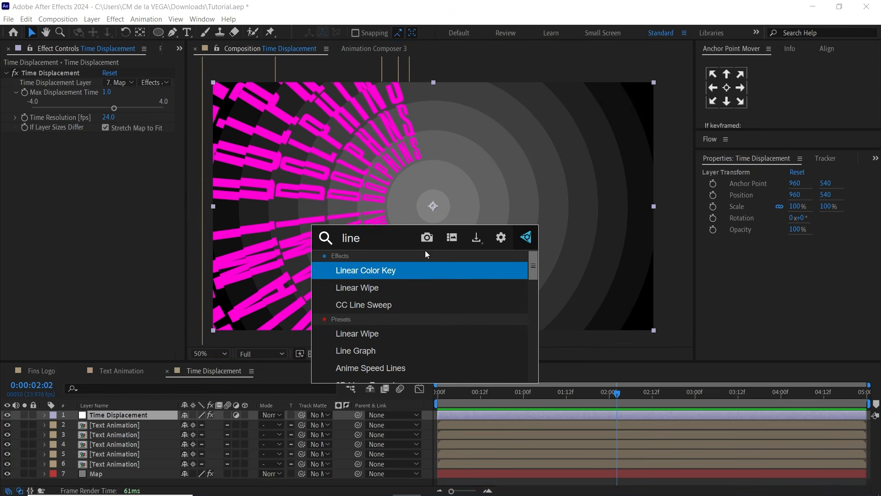
key("Down")
key("Return")
- Set the Linear Wipe's Wipe Angle to -90° and Transition Completion to 50%, and check the wiped half against the transparency grid
left_click(120, 156)
type("-90.0")
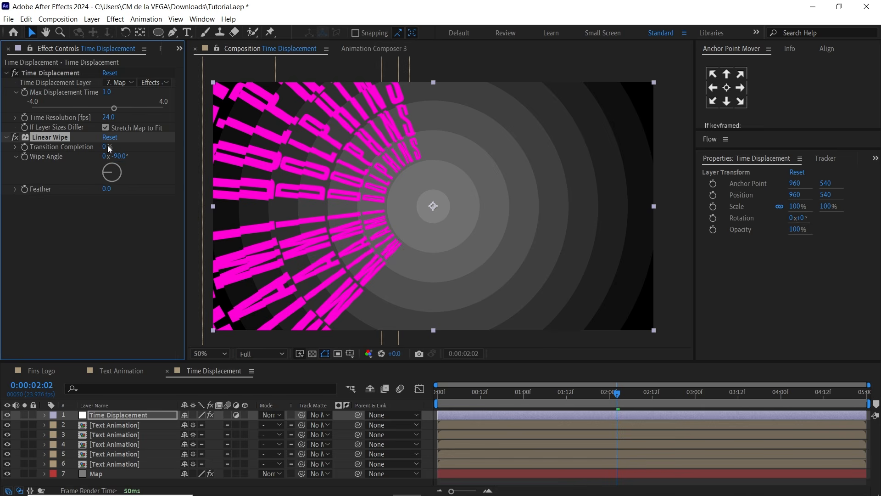
left_click(108, 145)
type("50")
key("Return")
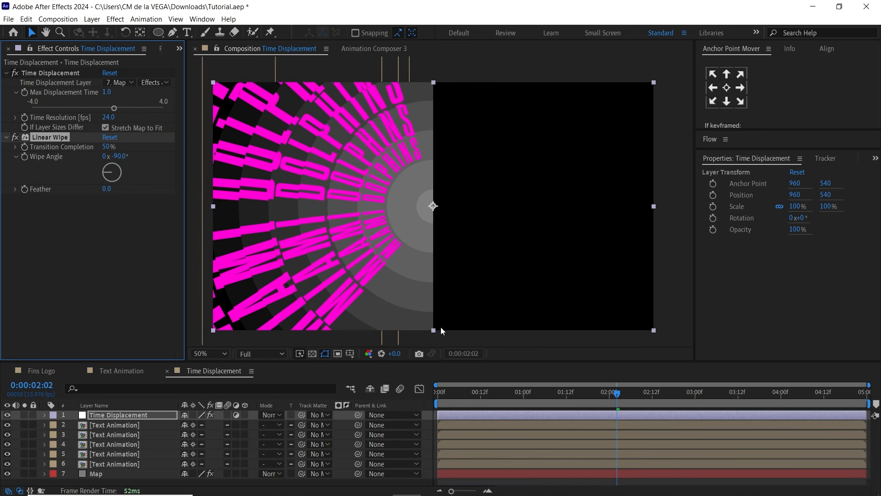
left_click(313, 354)
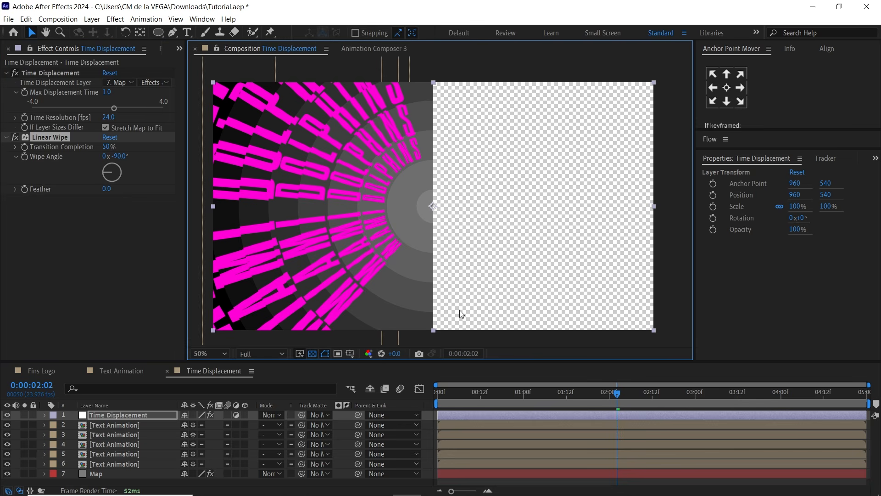
left_click(313, 352)
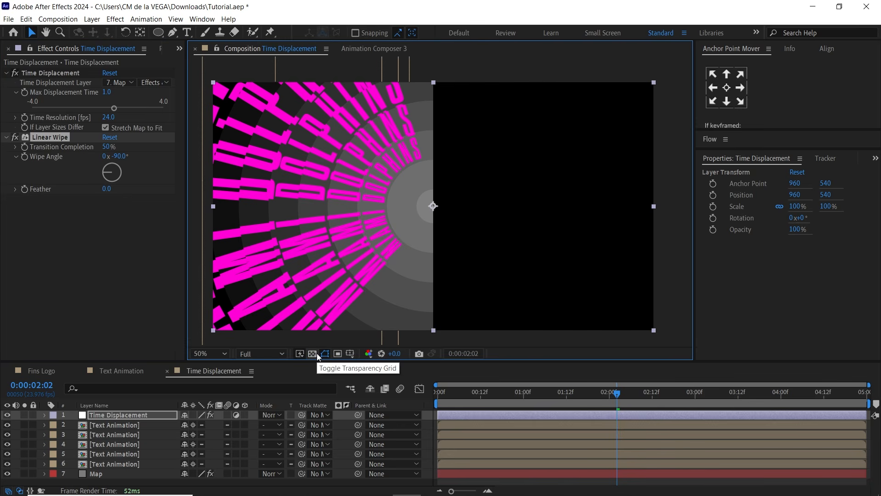
- Hide the Map layer in the Time Displacement composition, comparing the result with the layer shown and hidden
left_click(92, 473)
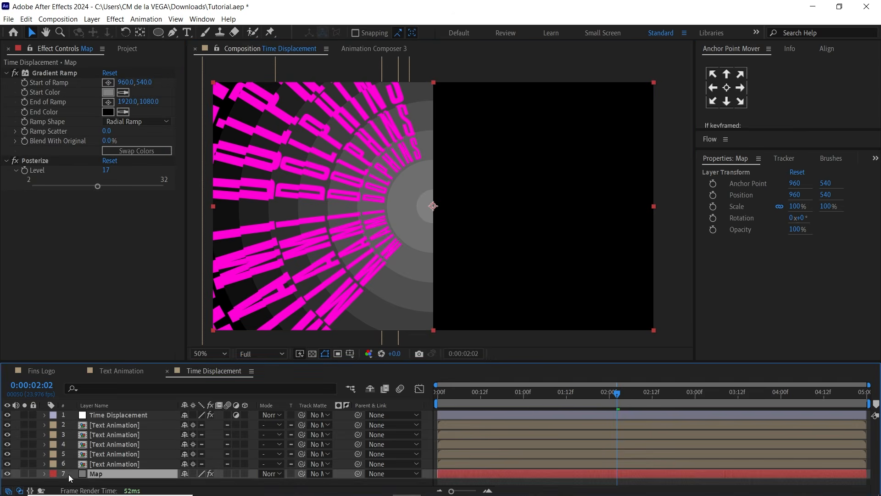
left_click(7, 471)
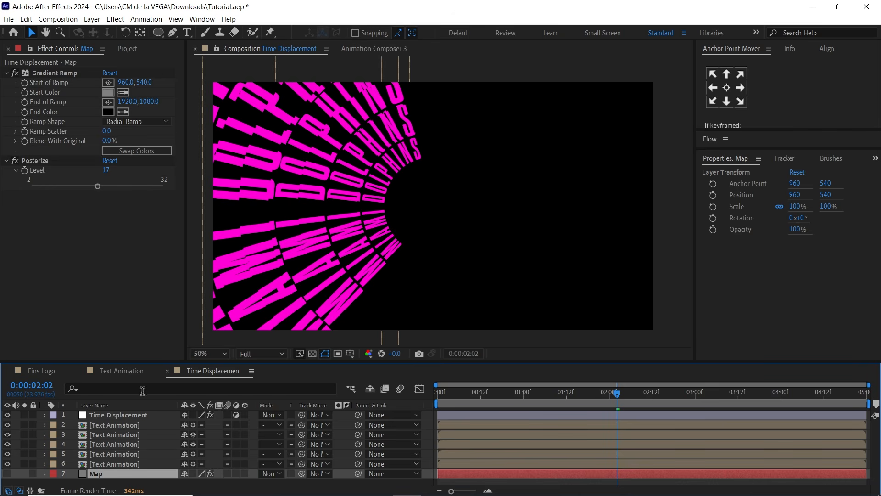
left_click(144, 414)
left_click(63, 73)
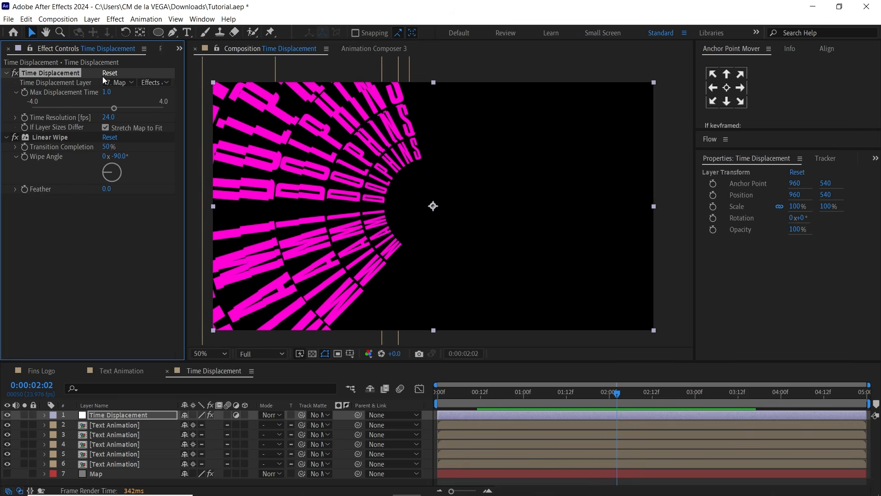
left_click(7, 474)
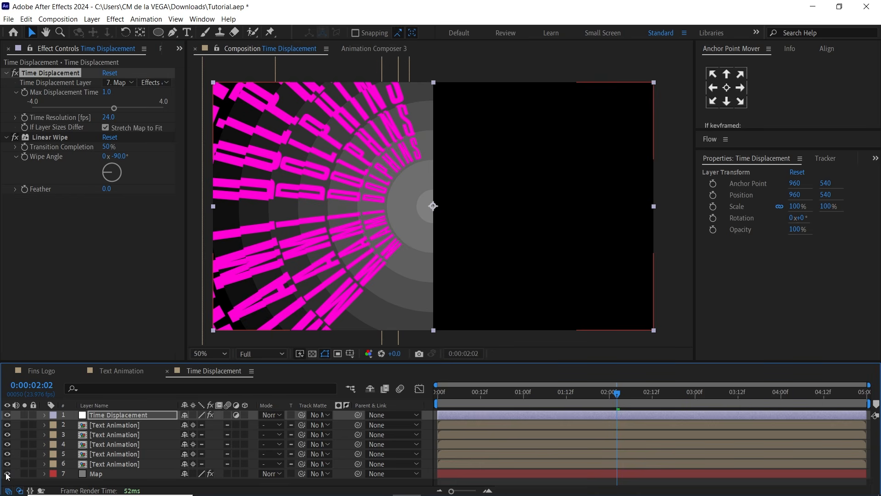
left_click(6, 473)
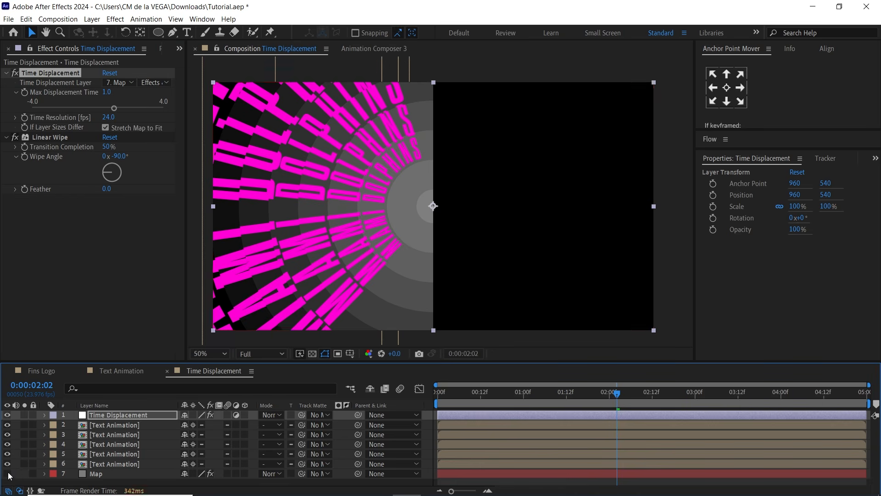
- Nest the Time Displacement composition in a new composition and rename it "GFX Final Text Animation"
left_click(180, 48)
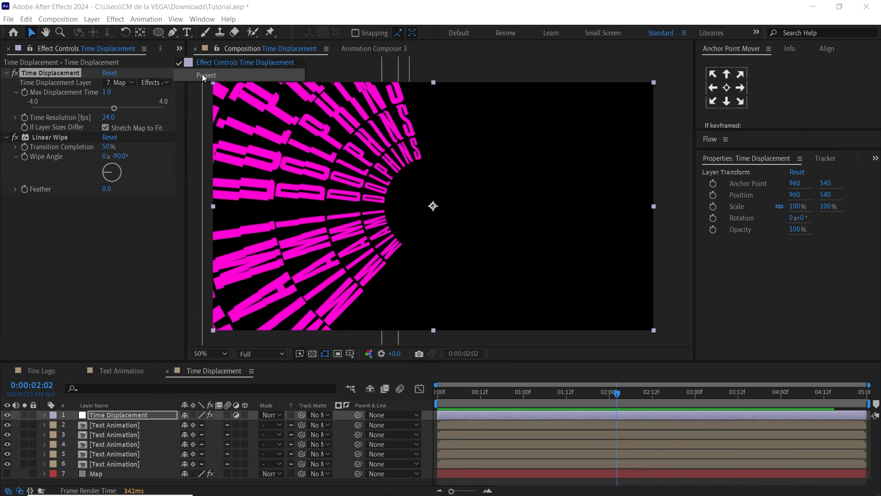
left_click(203, 75)
left_click(64, 186)
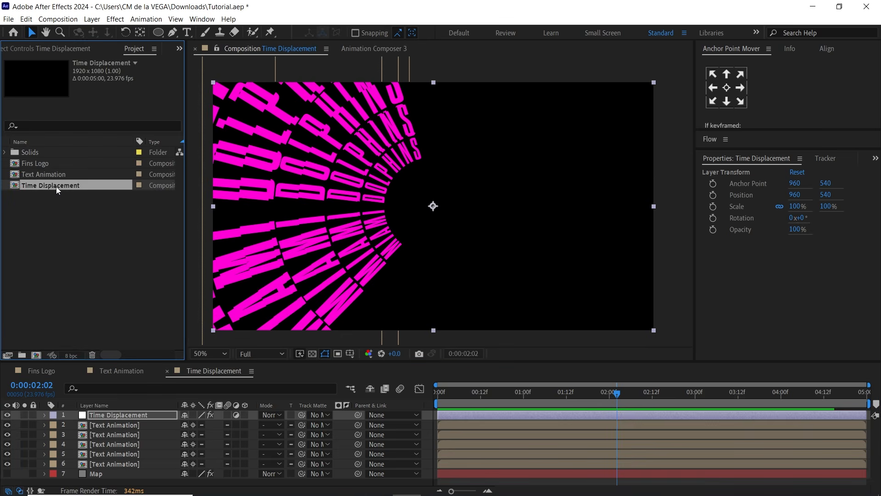
left_click_drag(59, 187, 38, 354)
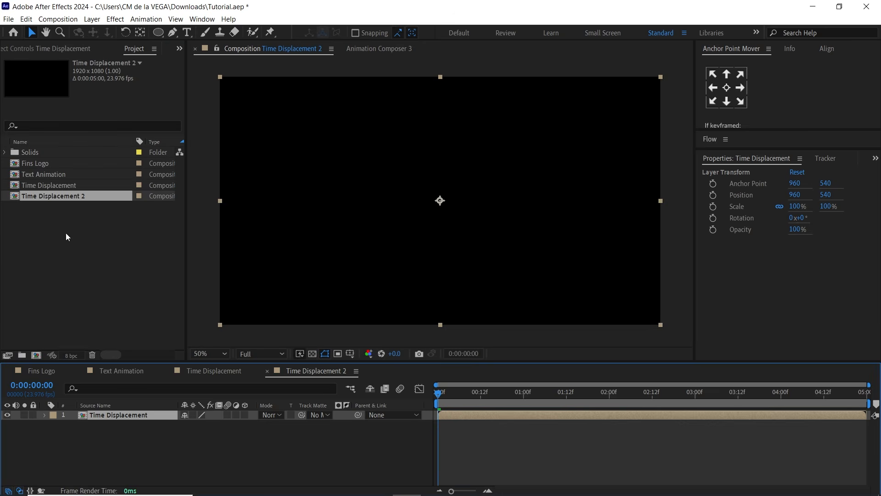
key("Return")
type("G")
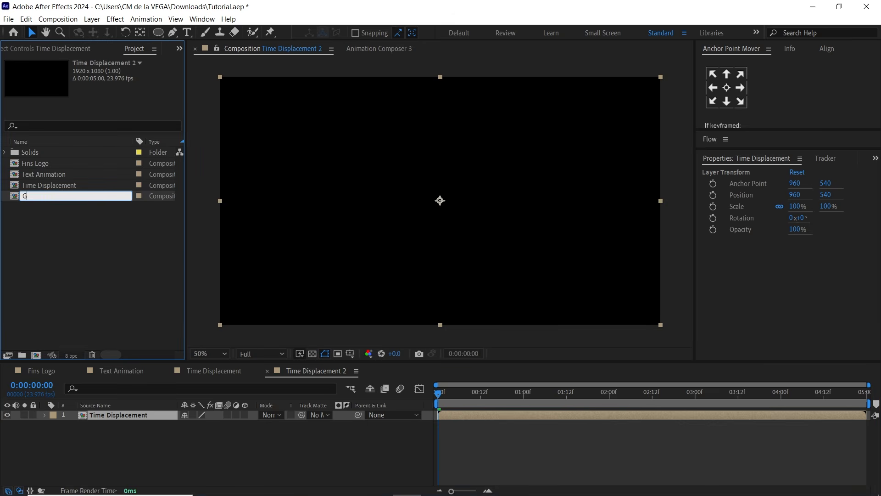
type("FX Final Text Animation")
key("Return")
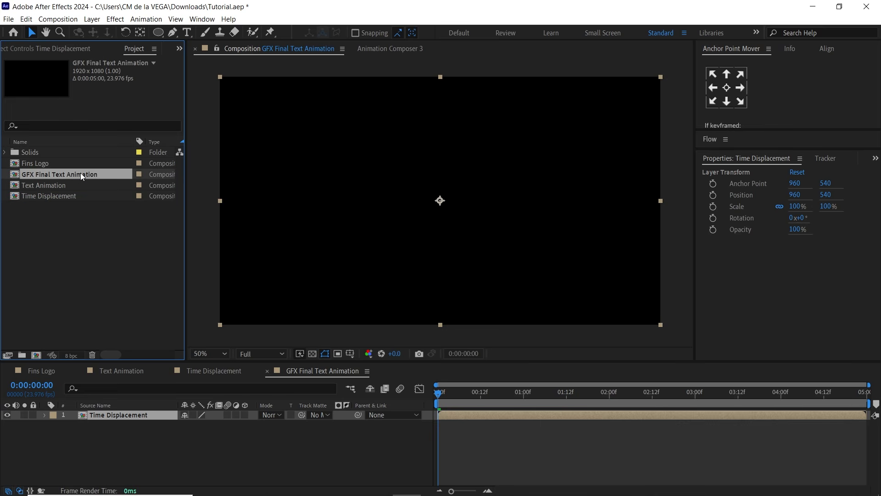
- Preview the nested animation and check its background against the transparency grid
key("space")
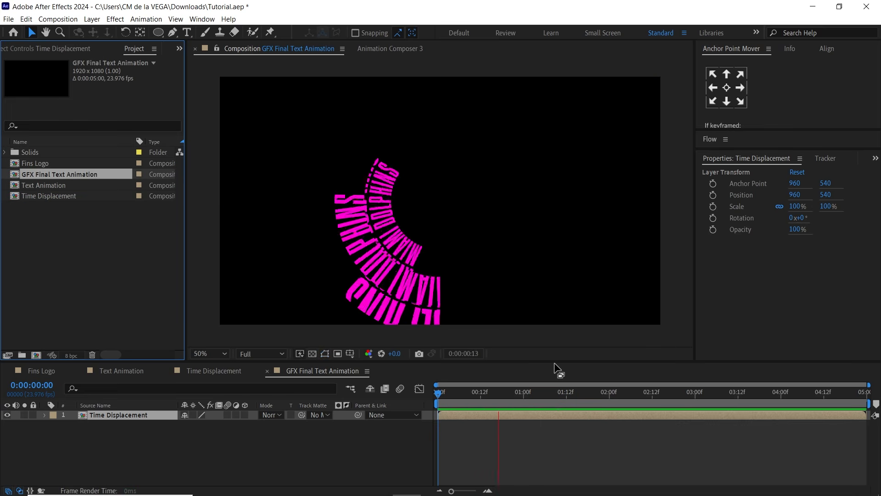
key("space")
left_click(313, 356)
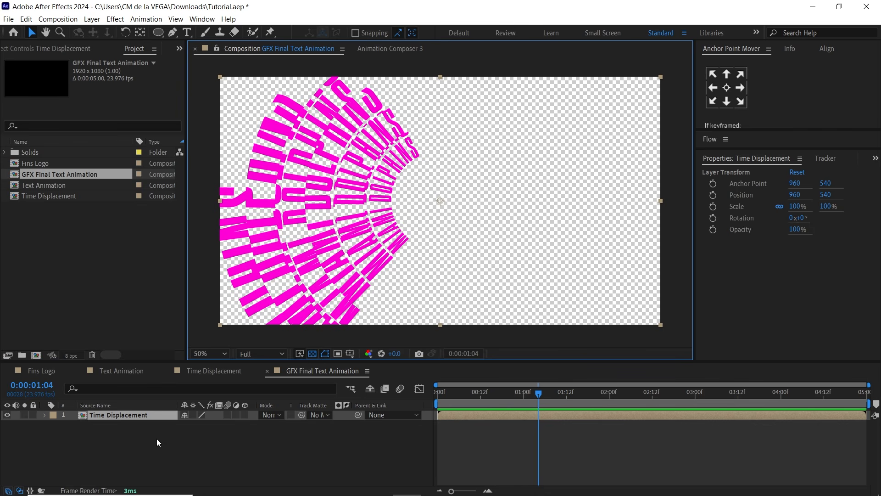
left_click(313, 354)
- Duplicate the Time Displacement layer, mirror the copy with an unlinked horizontal scale of -100%, and preview the symmetrical animation
key("ctrl+d")
key("s")
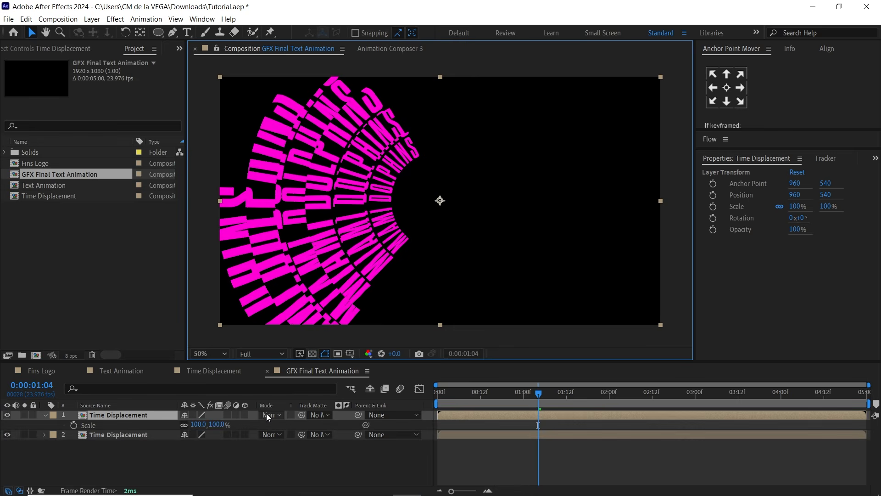
left_click(183, 426)
left_click(194, 425)
type("-100")
key("Return")
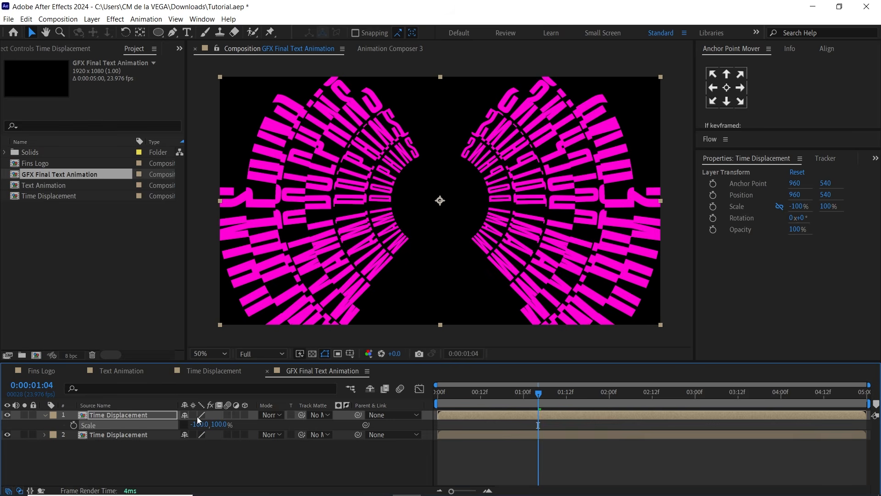
key("space")
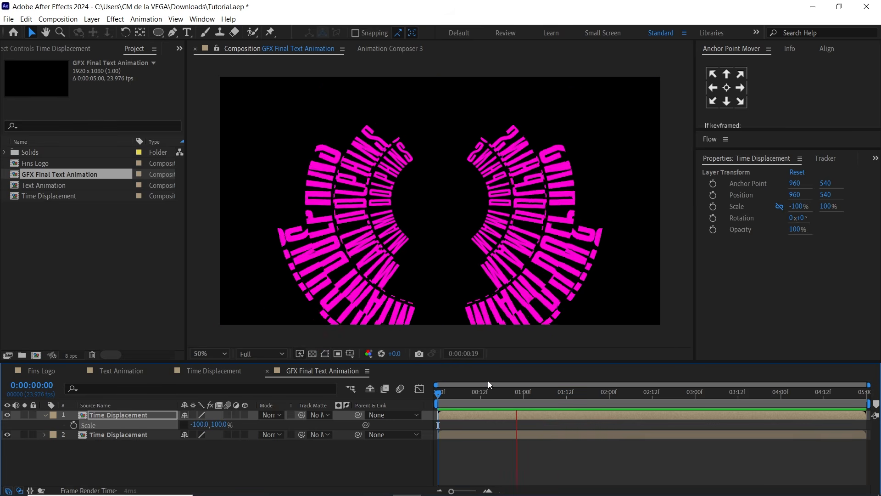
key("space")
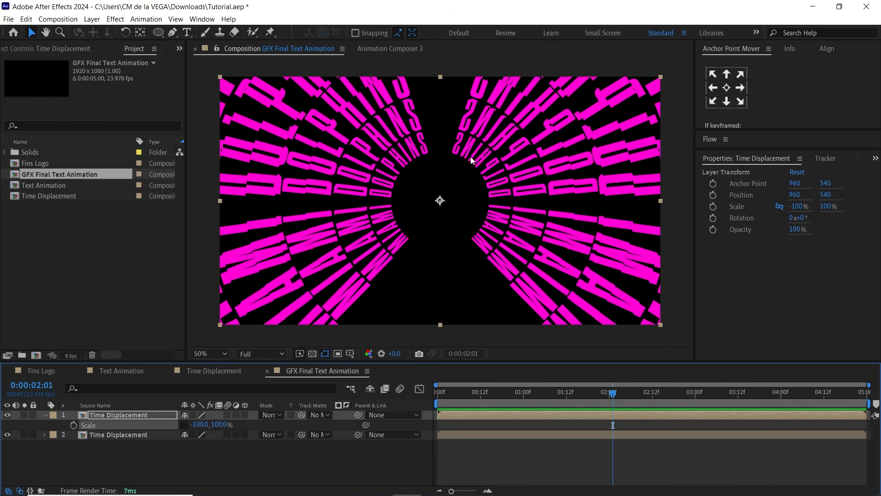
- Add Gray Solid 1 beneath the two Time Displacement layers and apply the Gradient Ramp effect to it
left_click(5, 152)
left_click_drag(53, 174, 136, 447)
key("ctrl+space")
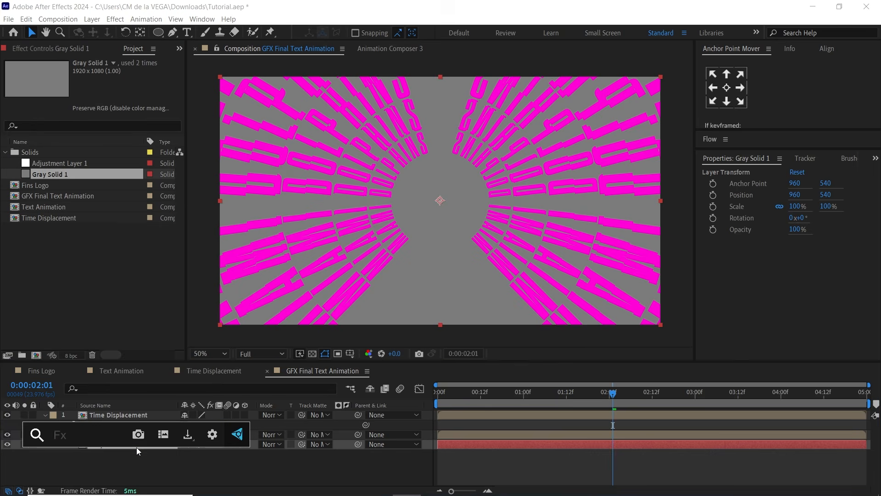
type("grad")
key("Return")
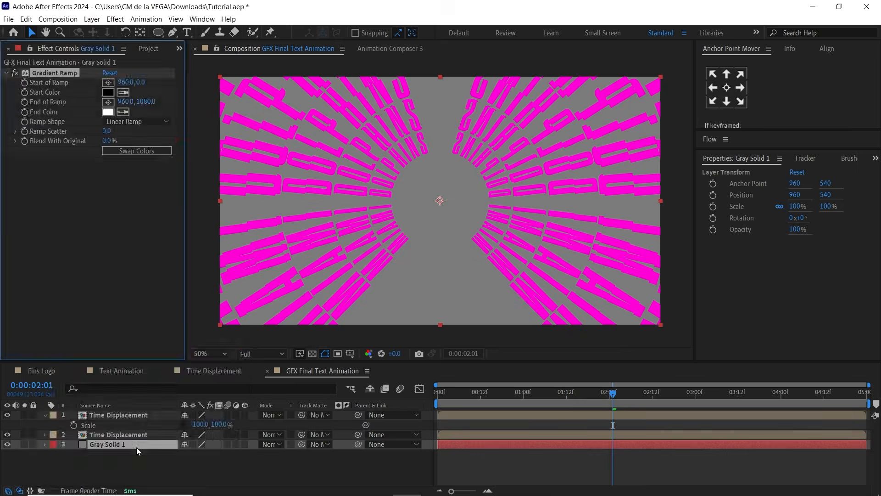
- Swap the gradient's colors, make it a Radial Ramp, and place its start at 960, 416 and its end at about 1870, 1040
left_click(148, 151)
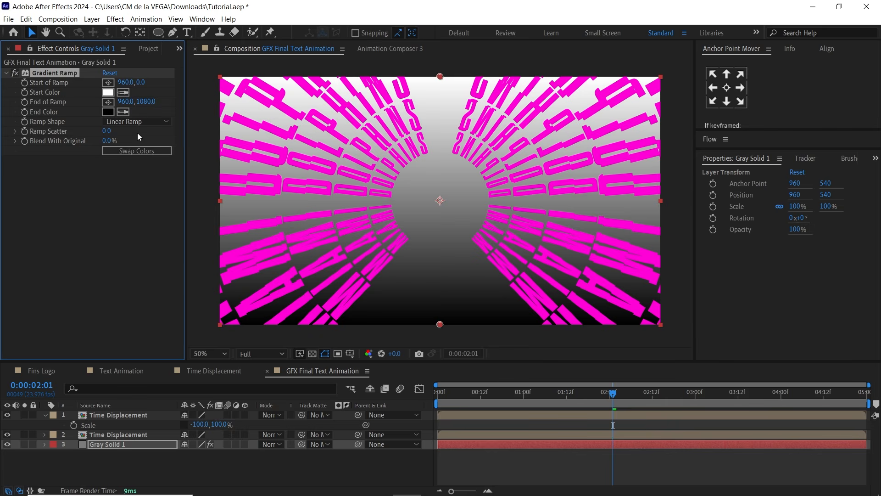
left_click(134, 122)
left_click(139, 144)
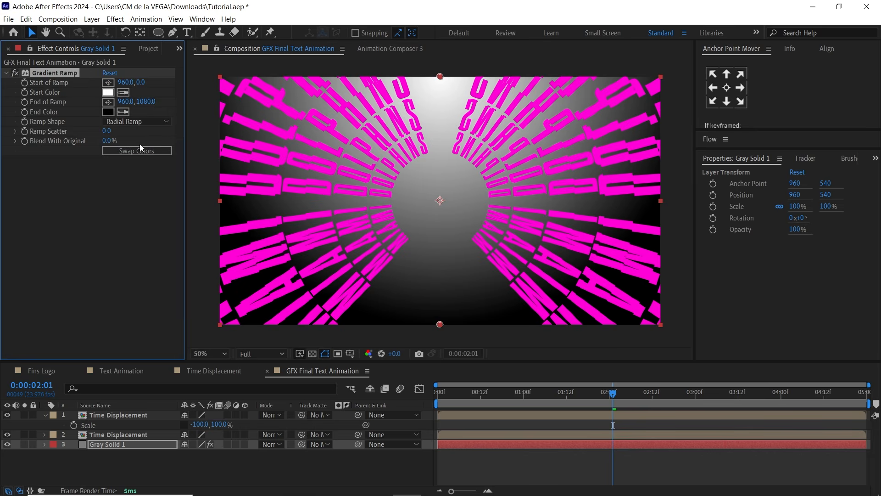
left_click_drag(440, 76, 441, 173)
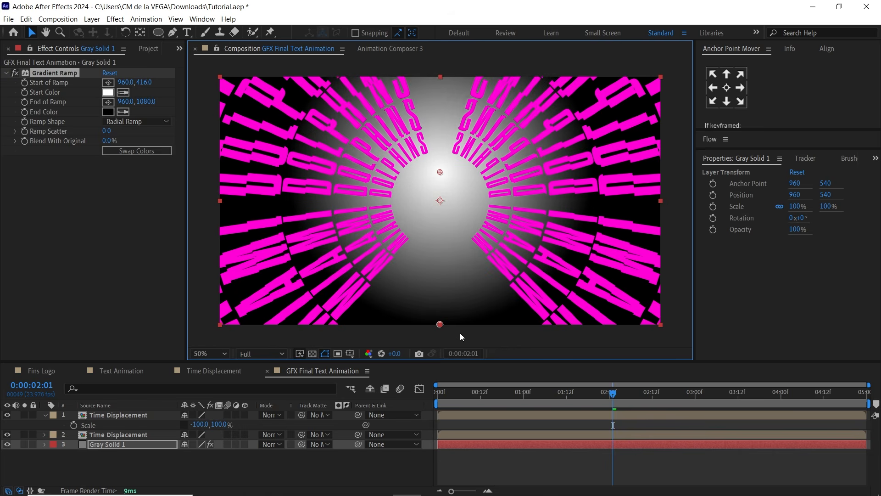
left_click_drag(440, 325, 653, 317)
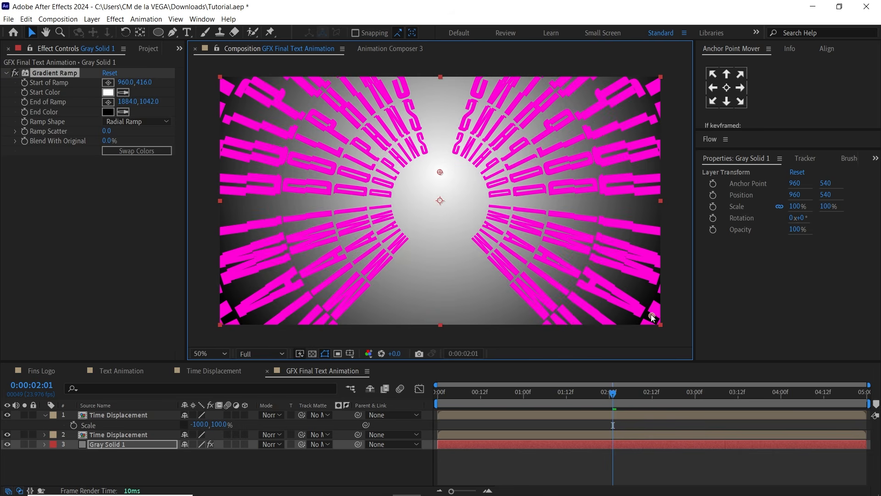
- Copy the light blue fill's hex code 41B6E6 from Rectangle 1 of the Colors layer in Fins Logo, then return to GFX Final Text Animation
left_click(46, 370)
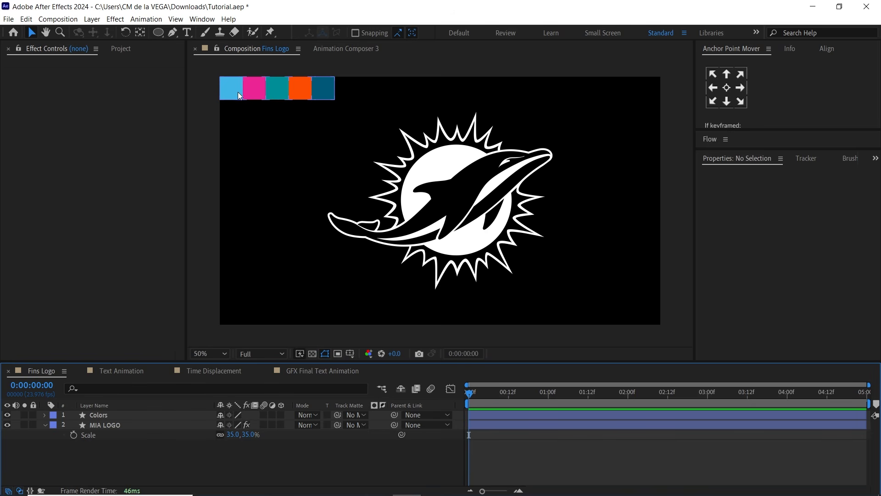
left_click(109, 415)
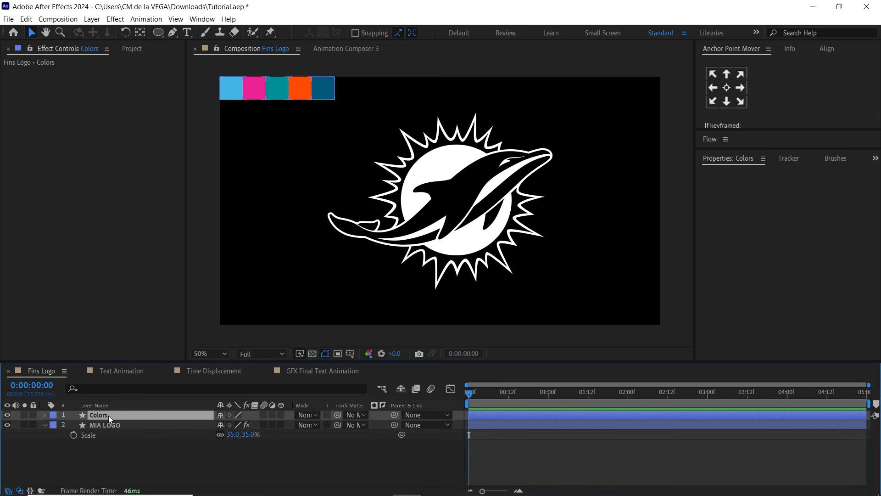
left_click(45, 415)
left_click(99, 434)
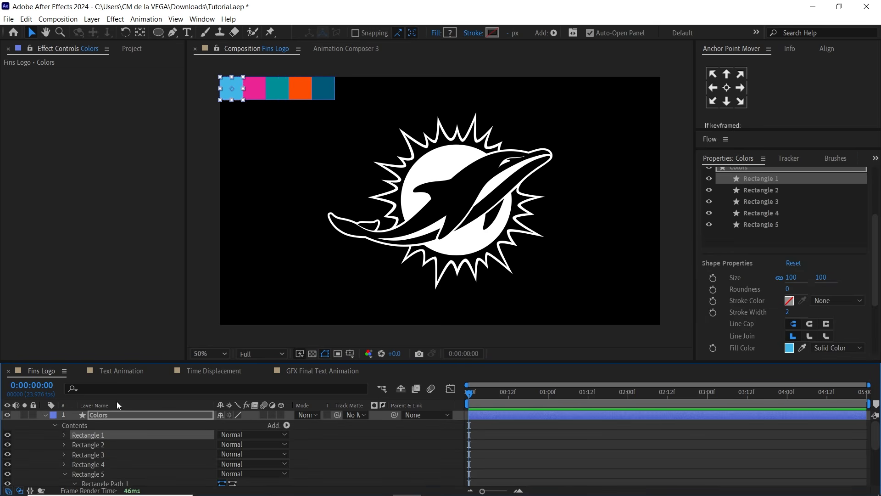
left_click(451, 32)
key("ctrl+c")
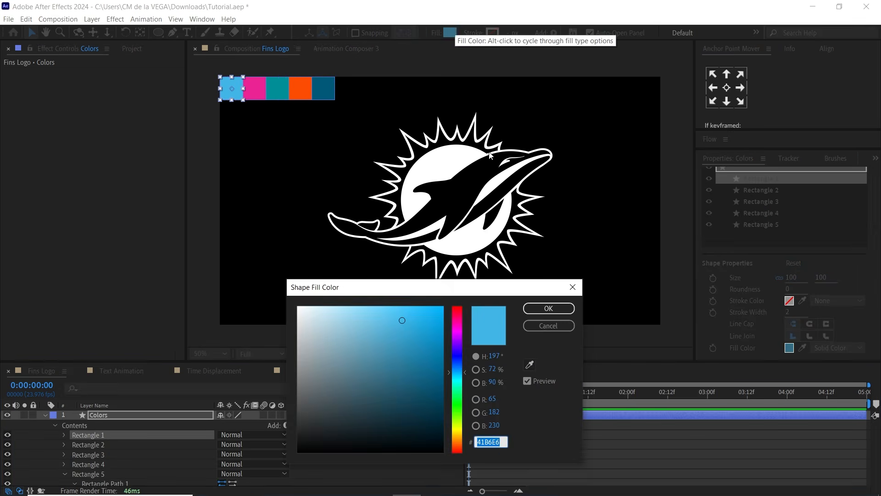
left_click(565, 326)
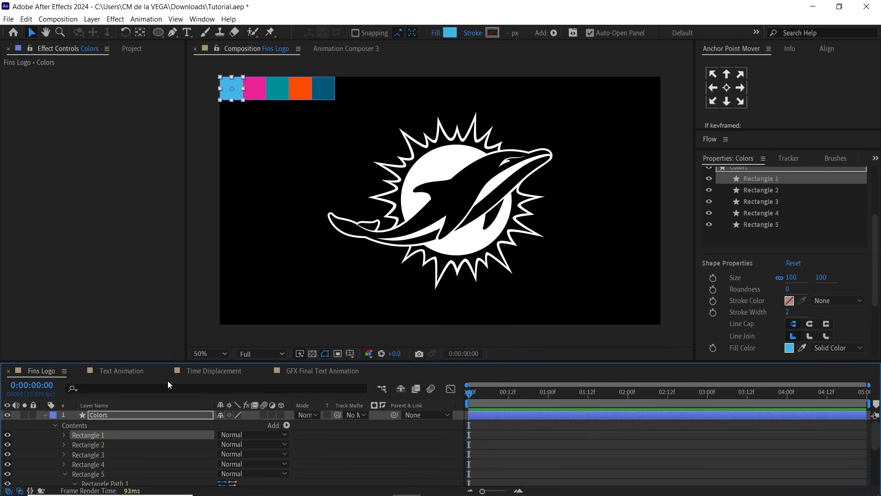
left_click(320, 369)
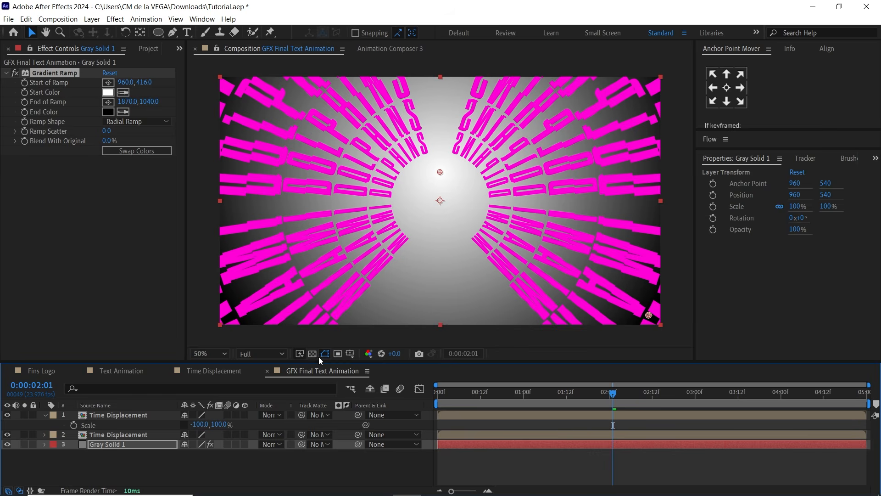
- Set the Gradient Ramp's Start Color from the copied blue, darkened to about 123847, and deselect the solid
left_click(107, 93)
key("ctrl+v")
left_click_drag(403, 320, 407, 400)
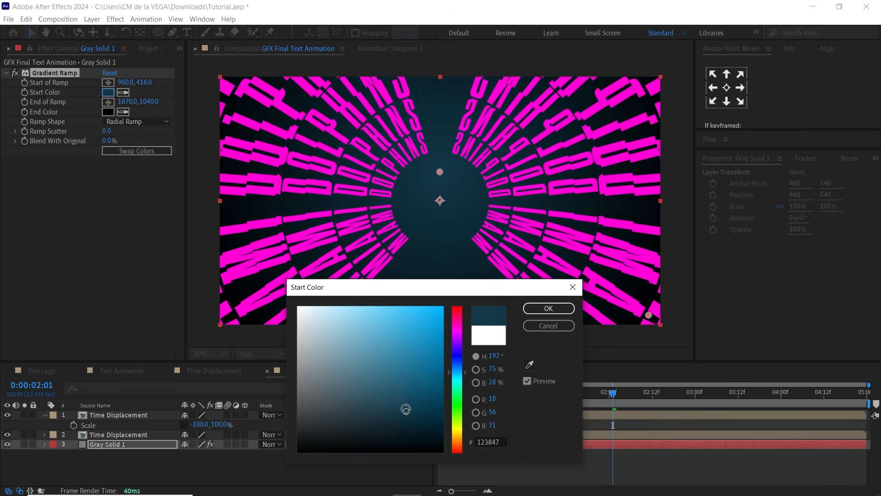
left_click(548, 308)
left_click(176, 477)
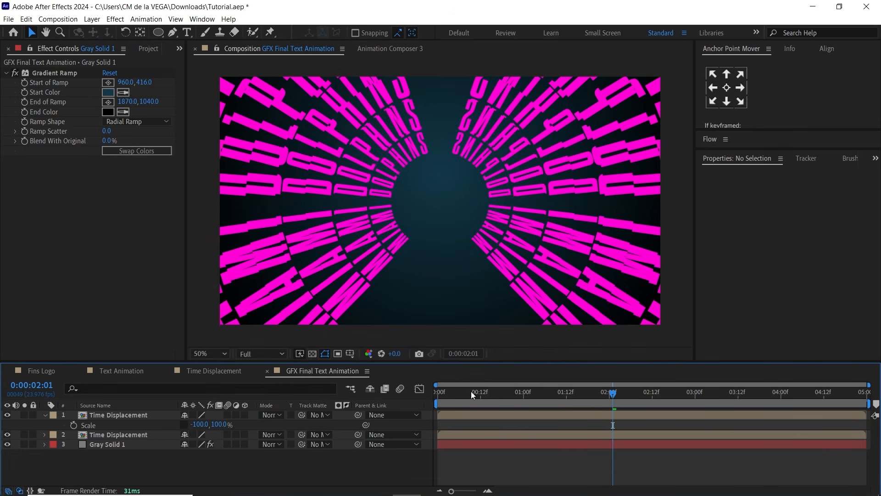
- Preview the animation over the blue gradient background and move the playhead to 0:00:00:08
left_click(434, 398)
key("space")
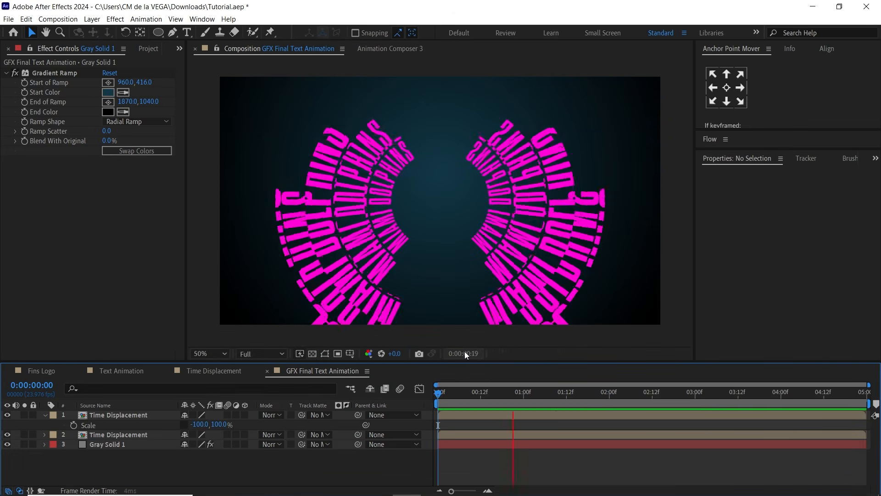
left_click(445, 399)
left_click_drag(444, 400, 465, 404)
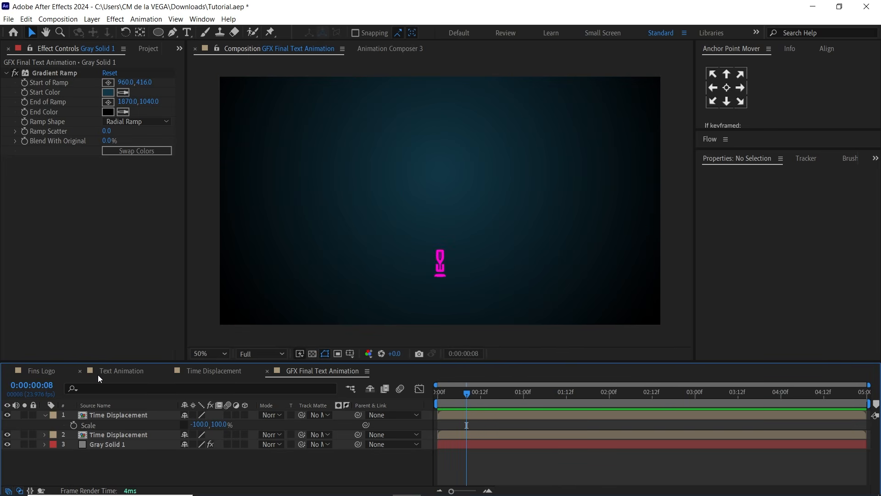
- Step through frames around the text's first appearance, start the work area at 0:00:00:08, and preview the animation from there
key("Page_Up")
key("Page_Down")
key("Page_Up")
key("Page_Up")
key("Page_Up")
key("Page_Down")
key("Page_Down")
key("Page_Down")
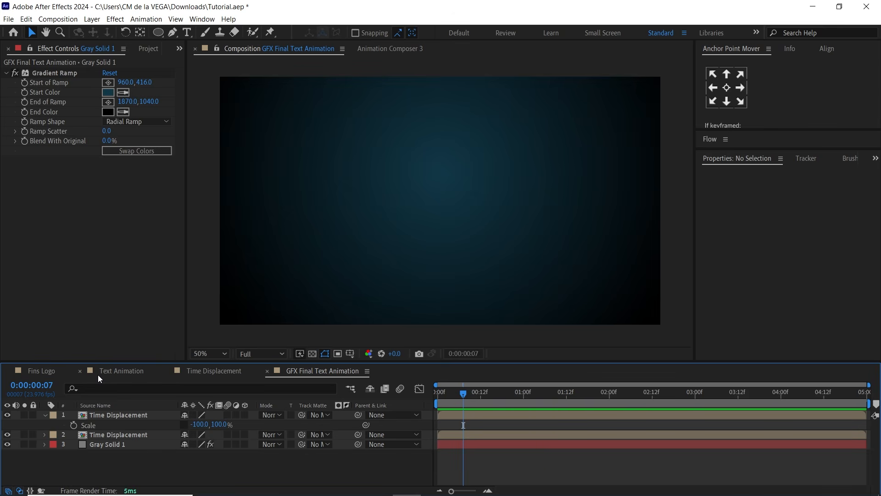
key("Page_Up")
key("Page_Down")
key("Page_Up")
key("Page_Down")
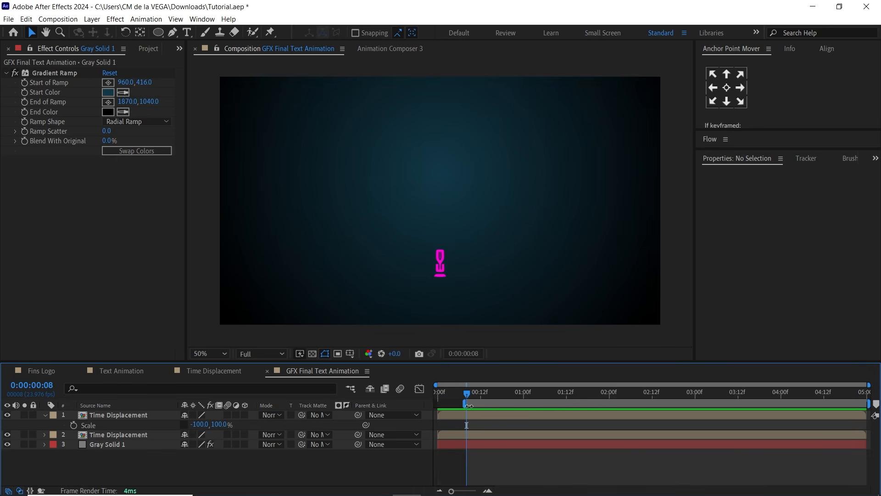
key("space")
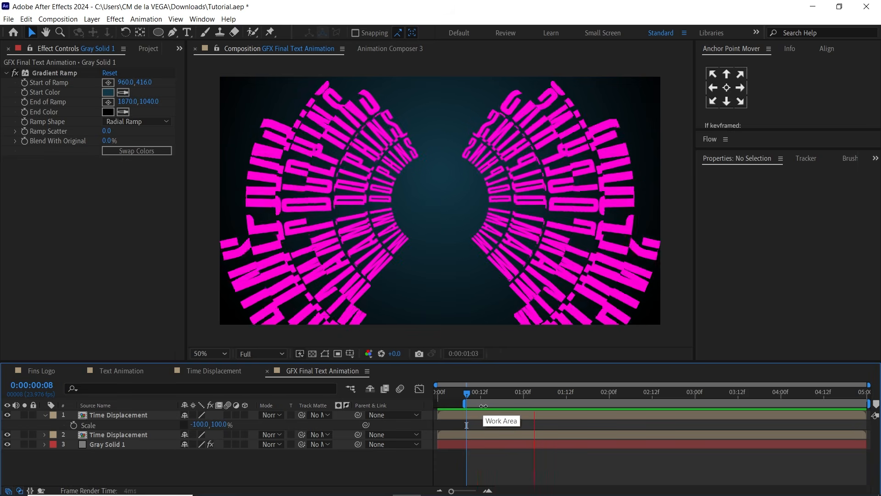
- Stop the preview and rename the Gray Solid 1 layer as BG
key("space")
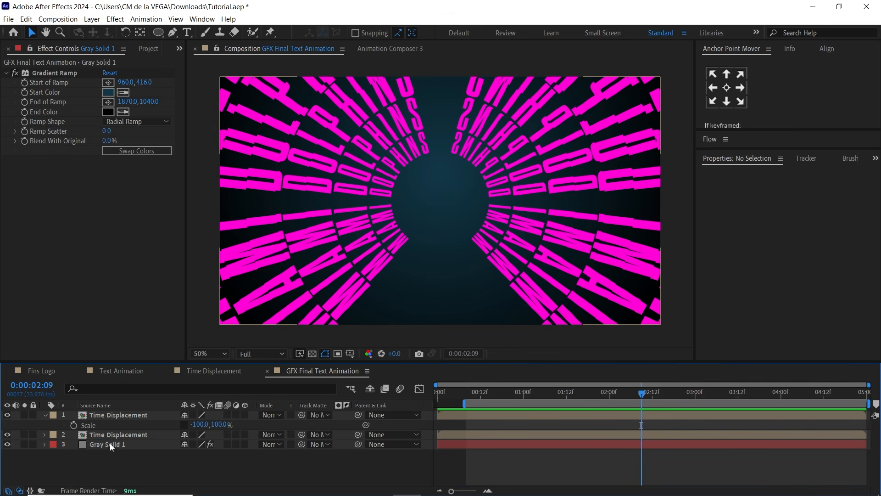
left_click(45, 415)
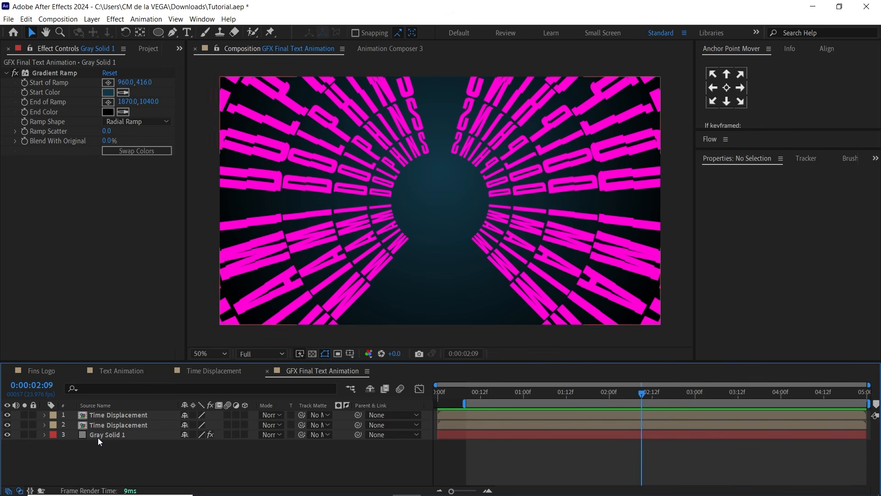
left_click(118, 434)
key("Return")
type("B")
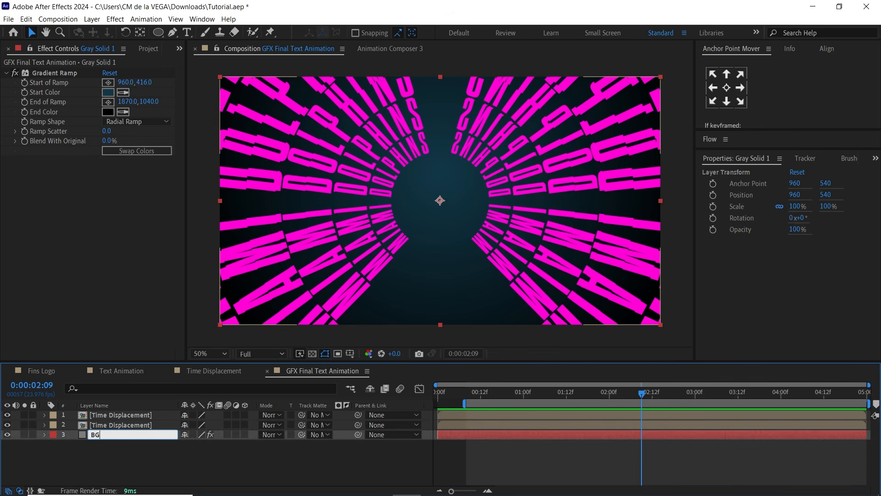
type("G")
left_click(202, 456)
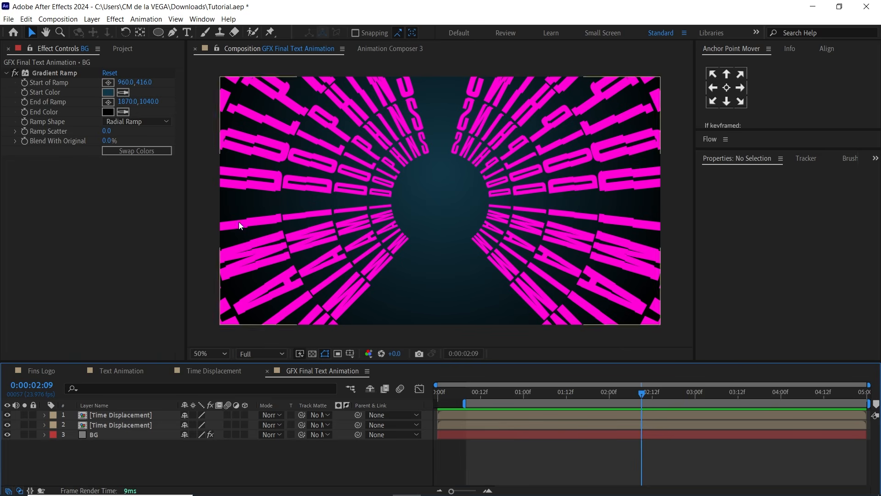
- Add a composition-sized ellipse shape layer and set its stroke to None
left_click(160, 34)
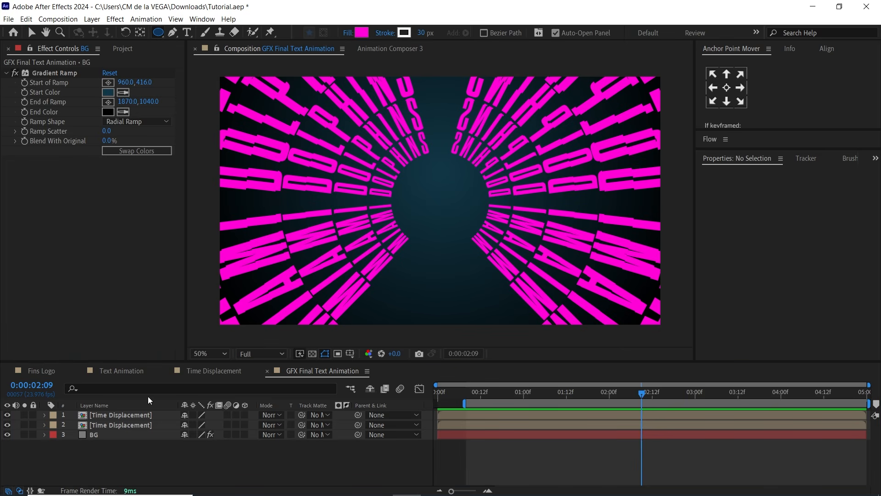
double_click(159, 33)
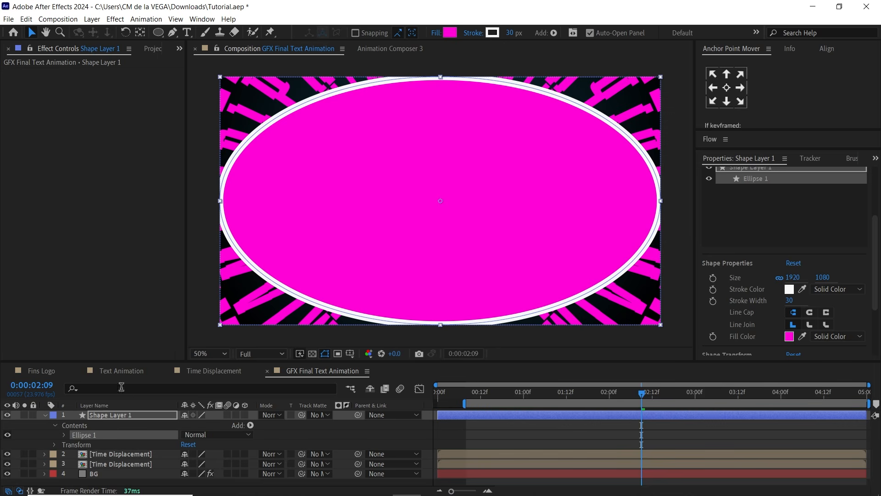
left_click(473, 34)
left_click(339, 274)
left_click(378, 340)
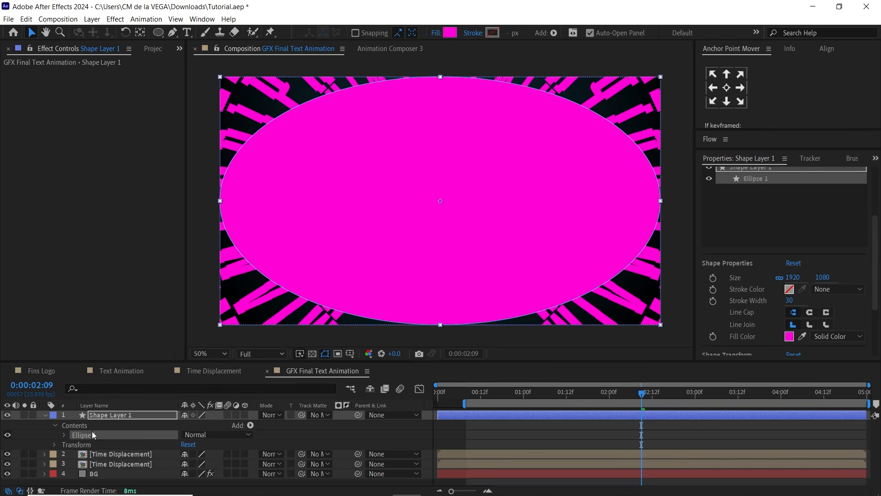
- Unlink Ellipse Path 1's size proportions and set its size to 400 × 400
left_click(64, 434)
left_click(84, 444)
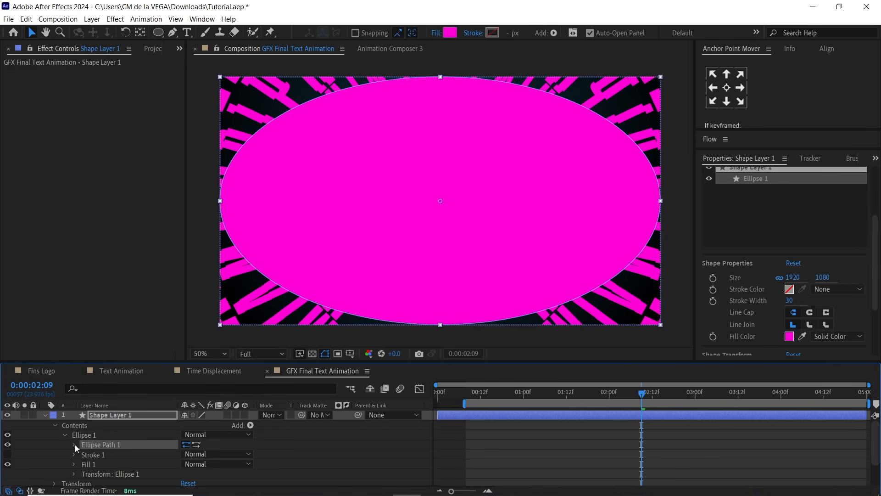
left_click(75, 444)
left_click(184, 454)
left_click(201, 454)
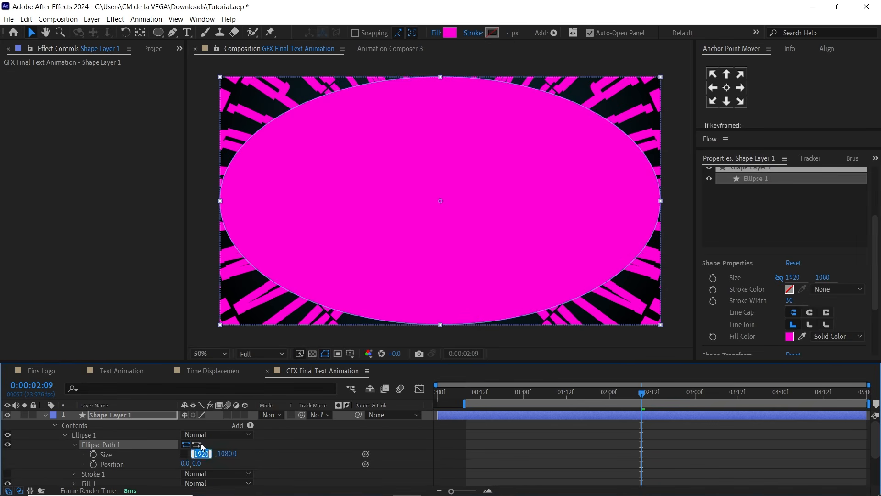
type("400")
key("Tab")
type("400")
key("Return")
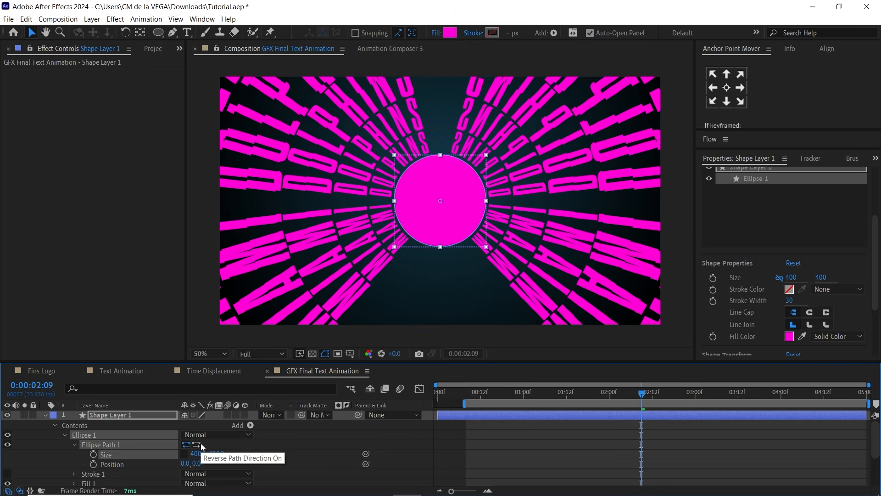
left_click(45, 415)
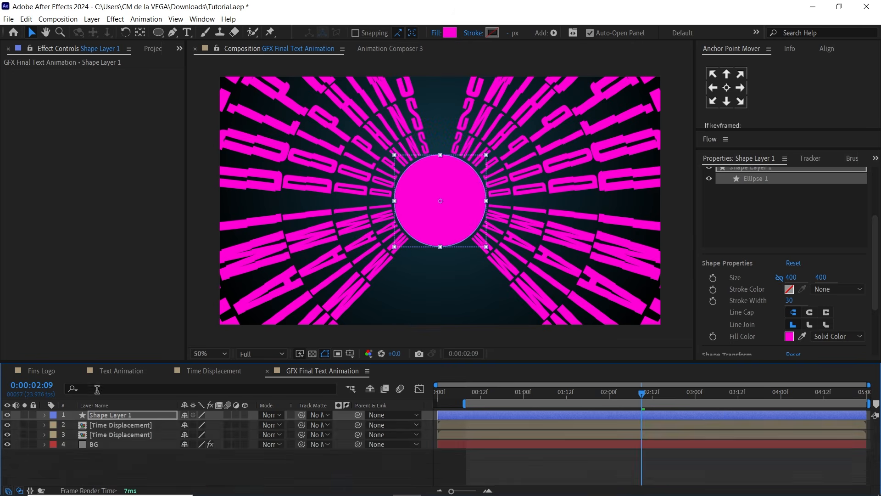
- Copy Rectangle 1's fill color 41B6E6 from the Colors layer in Fins Logo and apply it as the circle's fill in GFX Final Text Animation
left_click(48, 372)
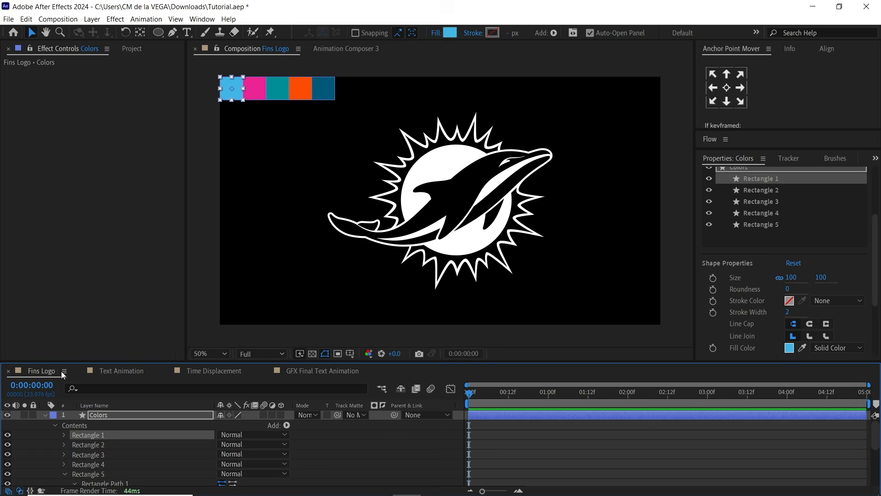
left_click(97, 443)
left_click(101, 435)
left_click(453, 36)
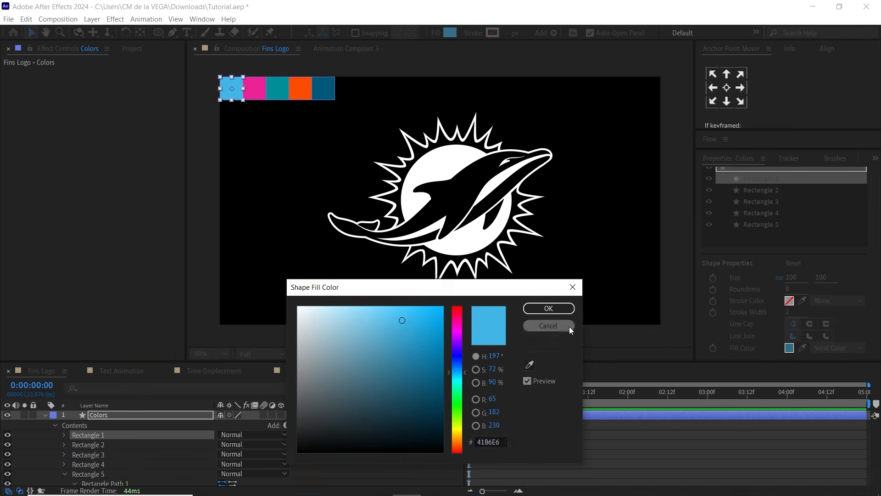
left_click(569, 327)
left_click(323, 375)
left_click(117, 415)
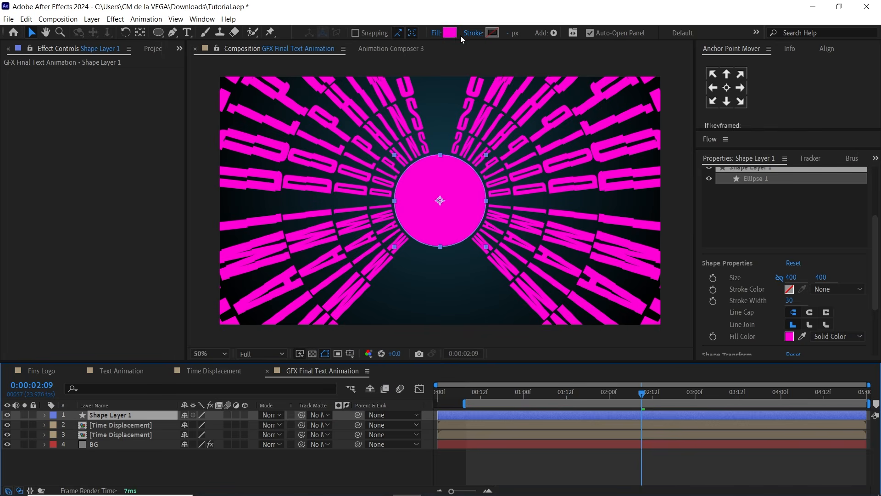
left_click(453, 35)
left_click(549, 309)
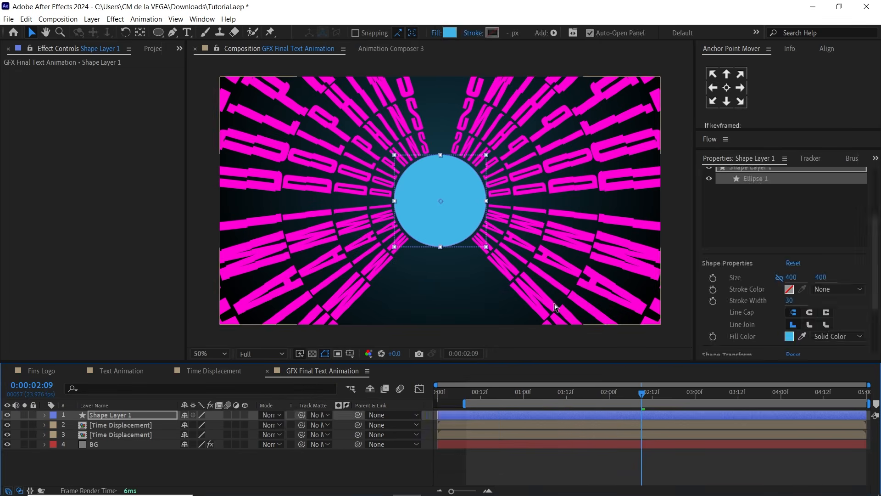
left_click(546, 323)
- Rename the circle's shape layer as Circle Matte
left_click(110, 415)
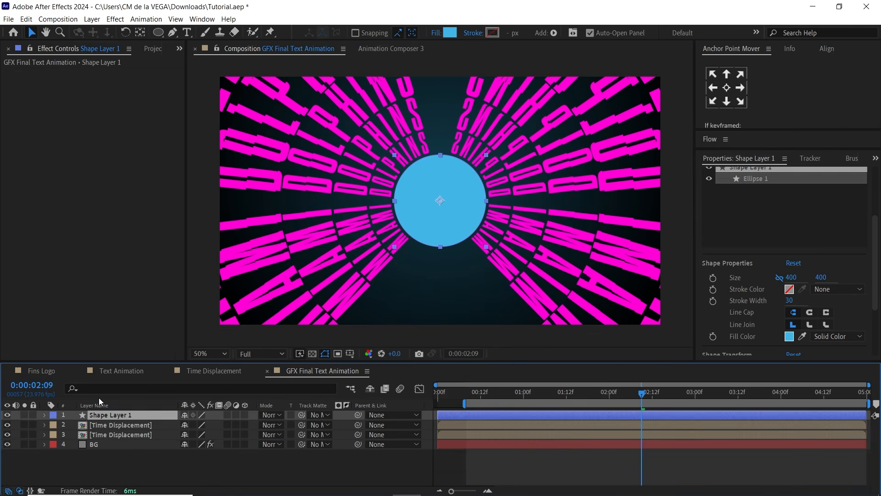
key("Return")
type("Circle Matte")
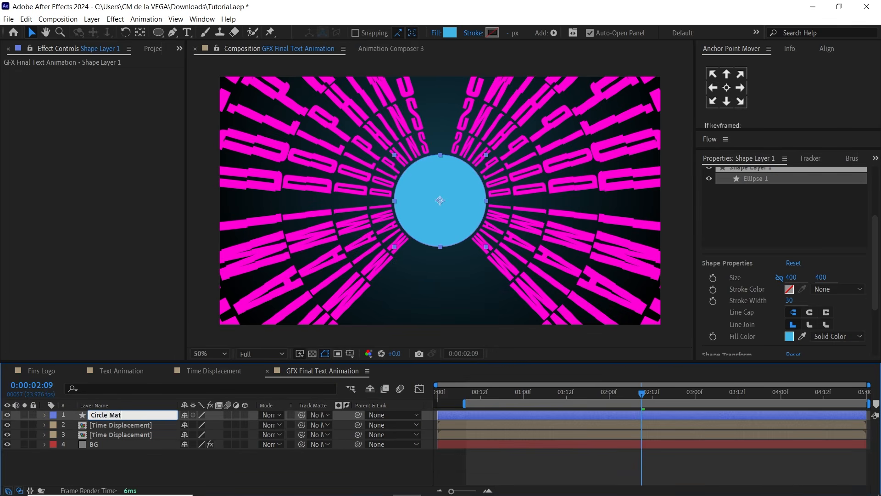
key("Return")
- Copy the MIA LOGO layer from Fins Logo and paste it above Circle Matte in GFX Final Text Animation
left_click(50, 370)
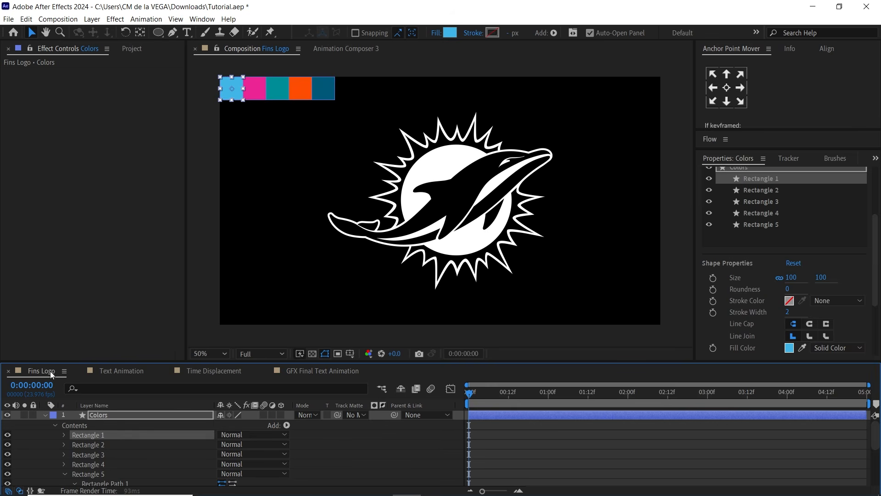
left_click(92, 413)
left_click(45, 414)
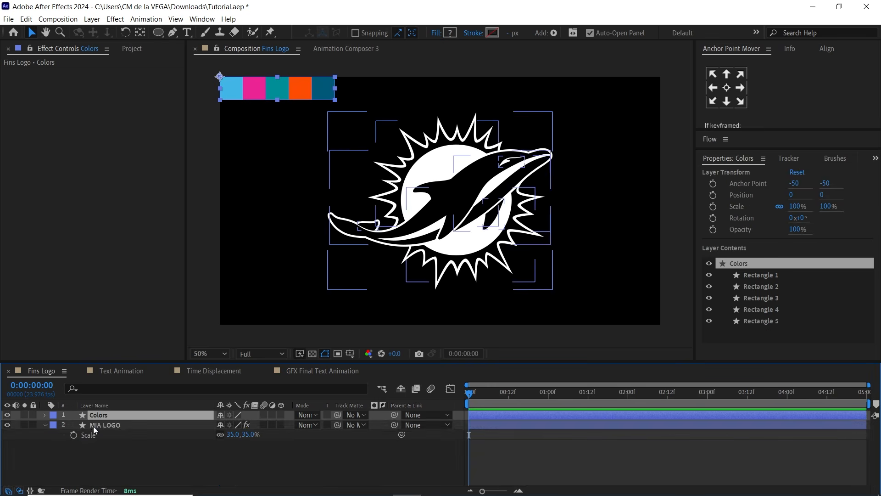
left_click(93, 425)
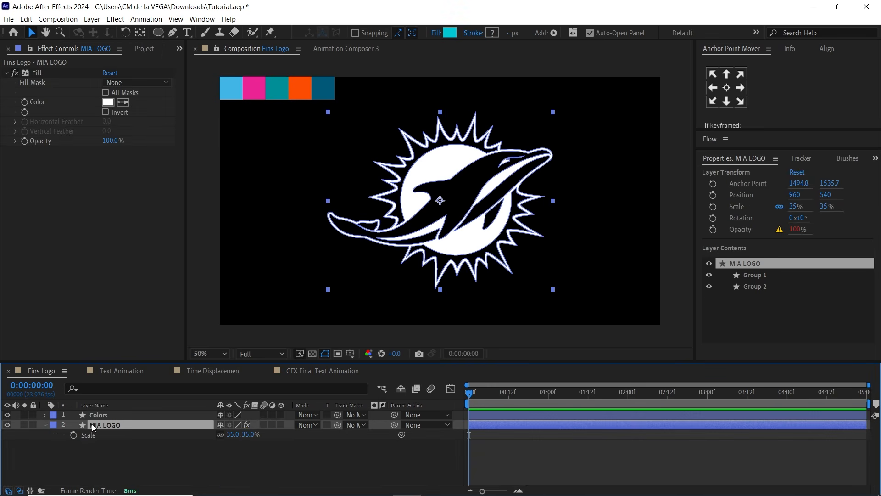
left_click(324, 370)
key("ctrl+v")
mouse_move(119, 414)
left_mouse_down()
mouse_move(122, 429)
mouse_move(120, 415)
left_mouse_up()
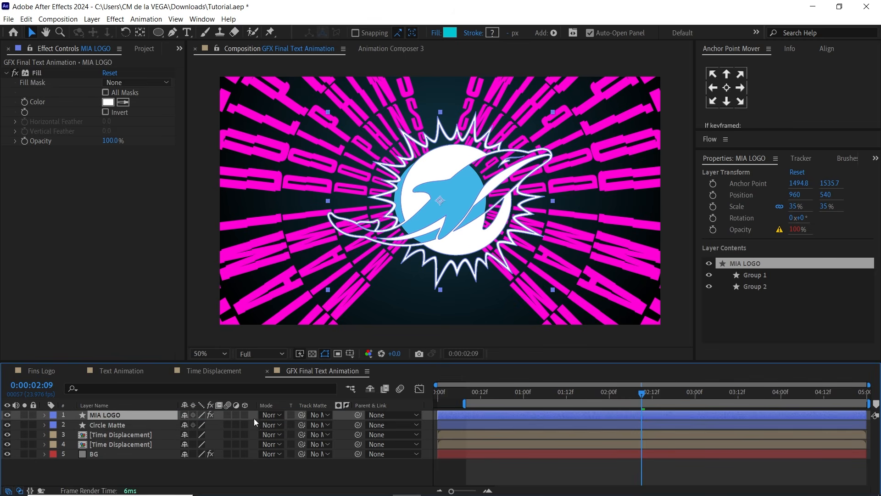
- Set Circle Matte as MIA LOGO's track matte, shift the logo to about 878, 578, and turn Circle Matte's visibility back on
left_click_drag(302, 415, 129, 427)
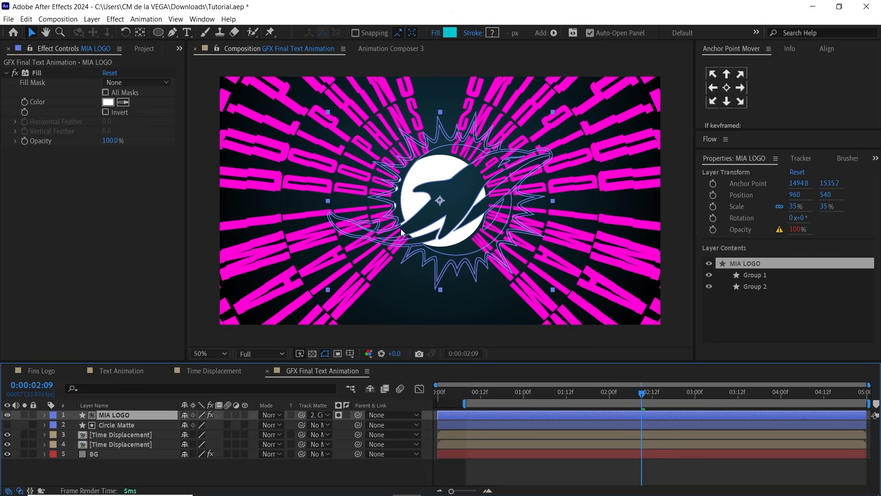
mouse_move(450, 218)
left_mouse_down()
mouse_move(349, 243)
mouse_move(457, 205)
mouse_move(411, 244)
mouse_move(459, 220)
left_mouse_up()
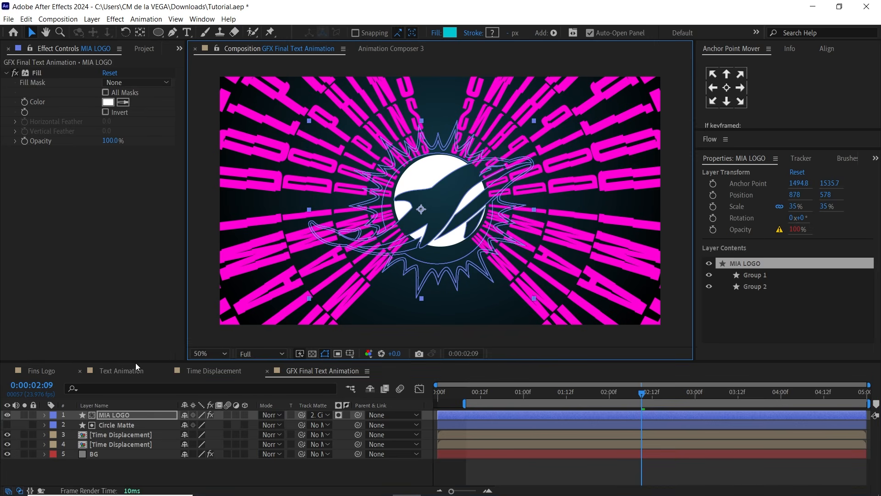
left_click(8, 425)
- Scale MIA LOGO to 21%, reposition it centrally within the blue circle, and deselect it
left_click(146, 415)
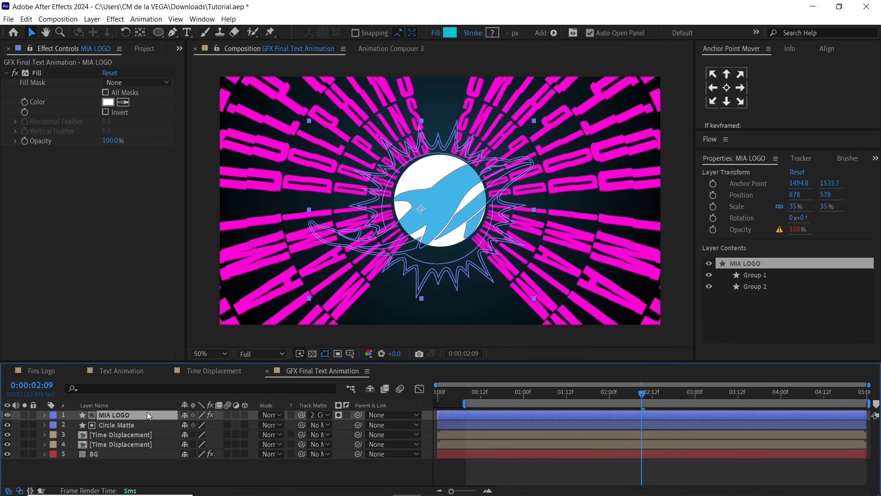
key("s")
left_click_drag(201, 424, 192, 423)
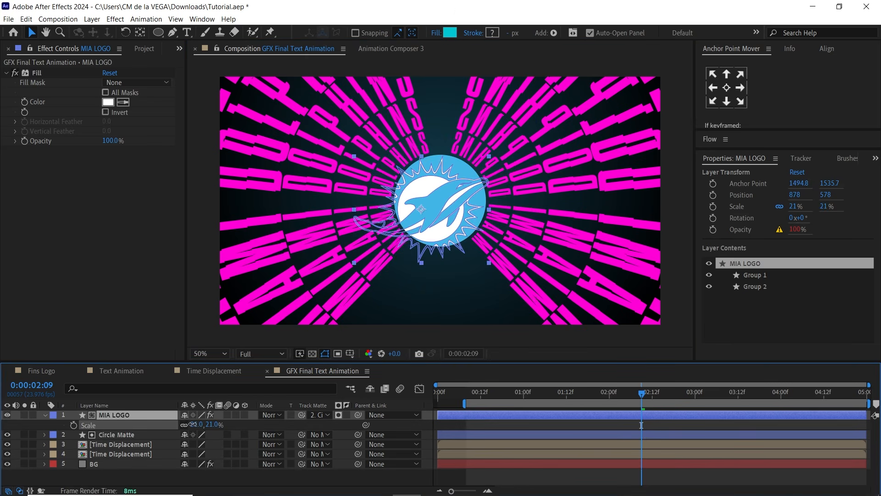
mouse_move(452, 202)
left_mouse_down()
mouse_move(459, 200)
mouse_move(409, 211)
mouse_move(463, 198)
left_mouse_up()
key("ctrl+shift+a")
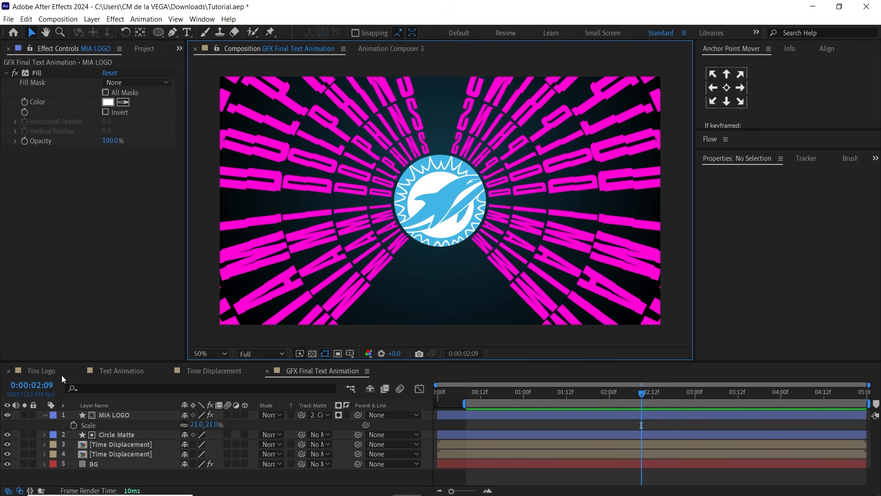
- Duplicate Circle Matte and move the copy below the BG layer
left_click(110, 434)
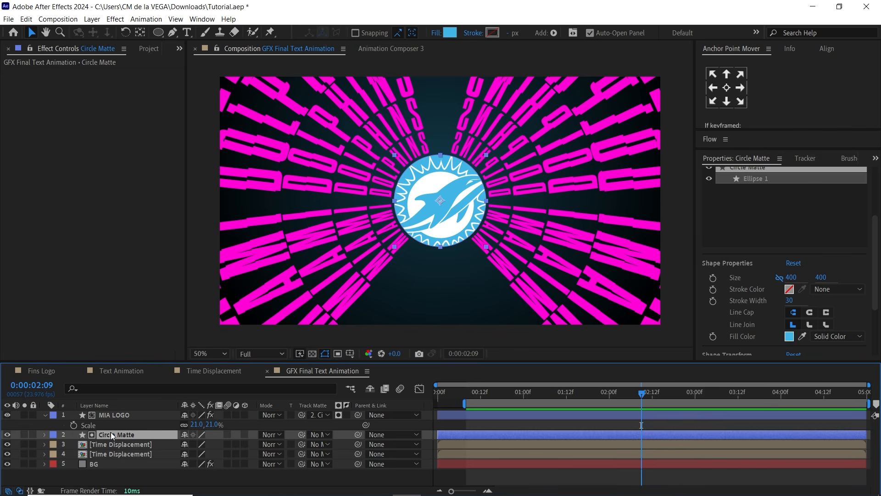
key("ctrl+d")
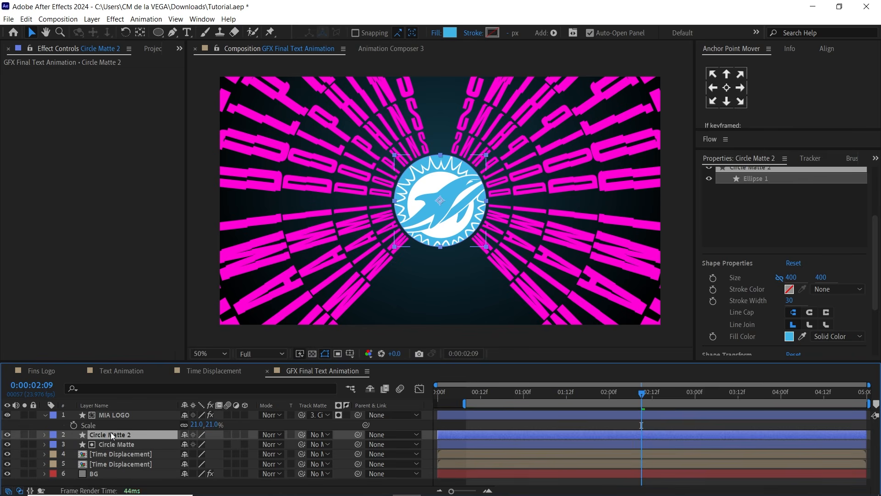
key("ctrl+bracketleft")
key("ctrl+bracketleft")
key("ctrl+bracketleft")
key("ctrl+bracketleft")
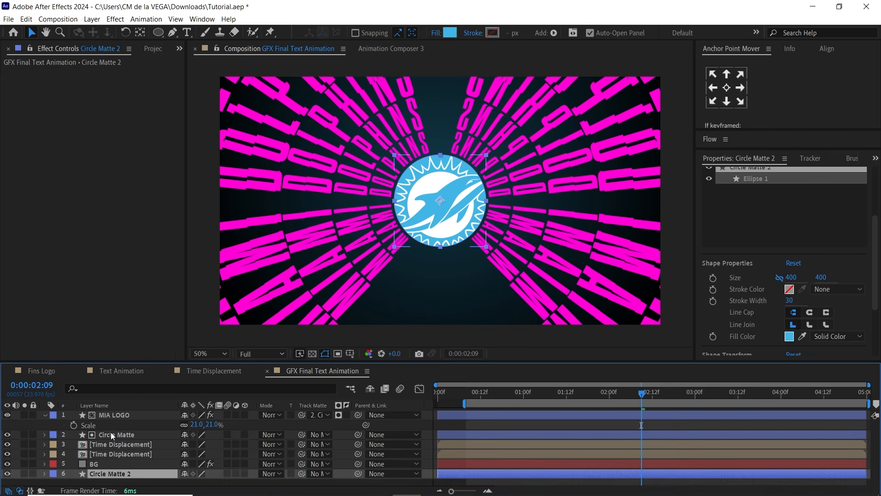
- Collapse MIA LOGO's properties and rename the duplicated circle layer as Circle Copies
left_click(45, 415)
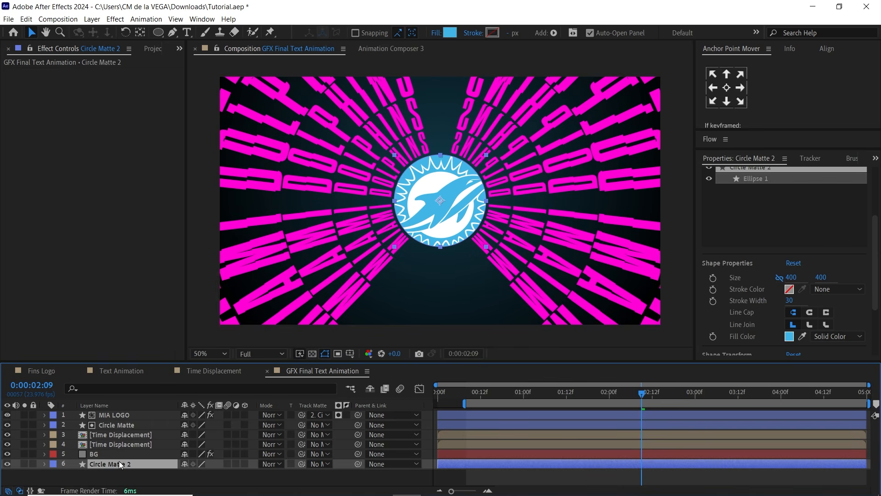
key("Return")
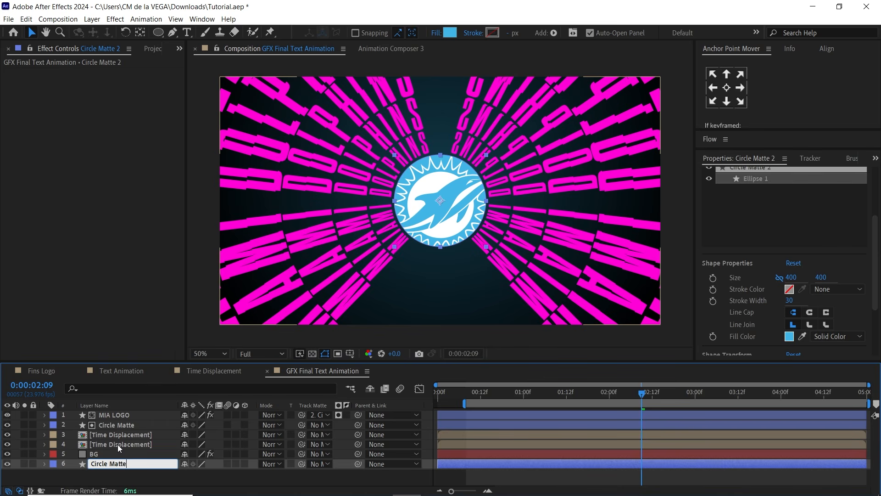
type("Circle Copies")
key("Return")
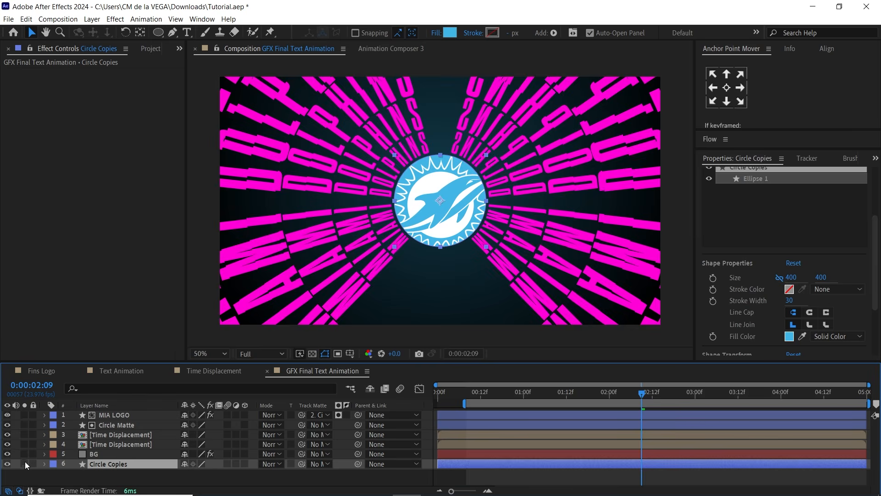
- Solo the Circle Copies layer and set its fill to None
left_click(25, 463)
left_click(436, 33)
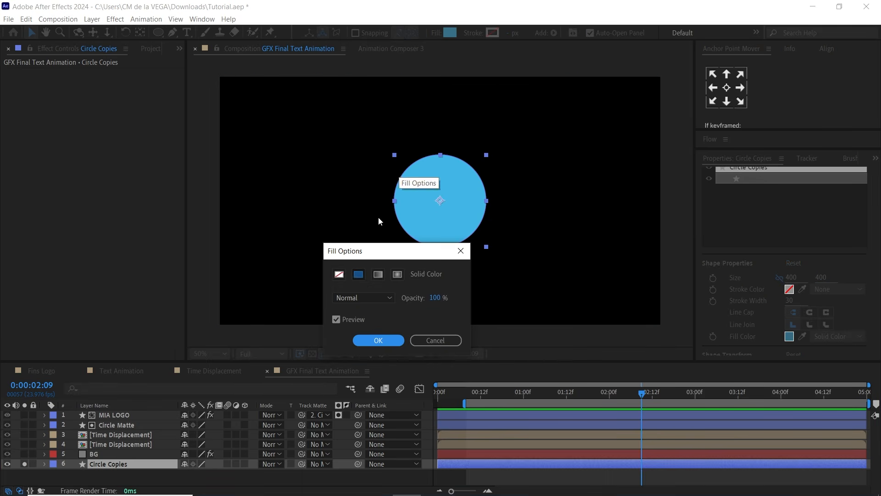
left_click(339, 274)
left_click(378, 340)
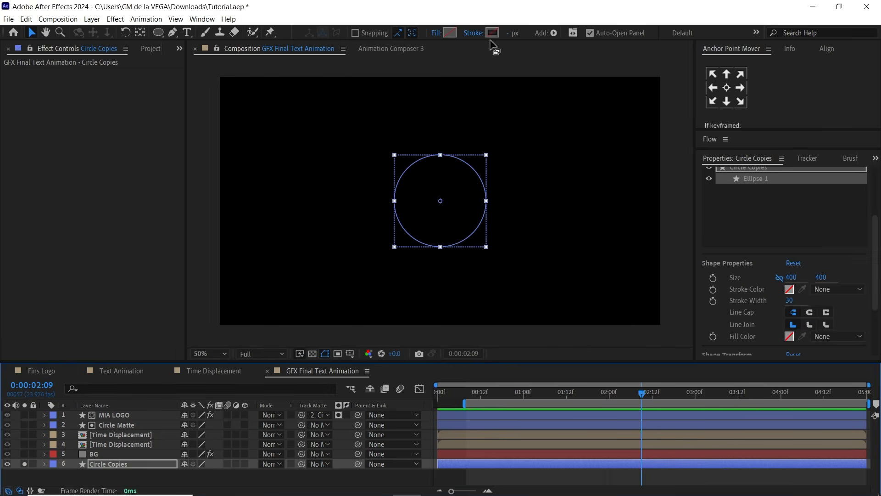
- Give the Circle Copies ellipse a dark grey 3E3E3E stroke with a width of 3 px and deselect the layer
left_click(493, 32)
left_click(297, 416)
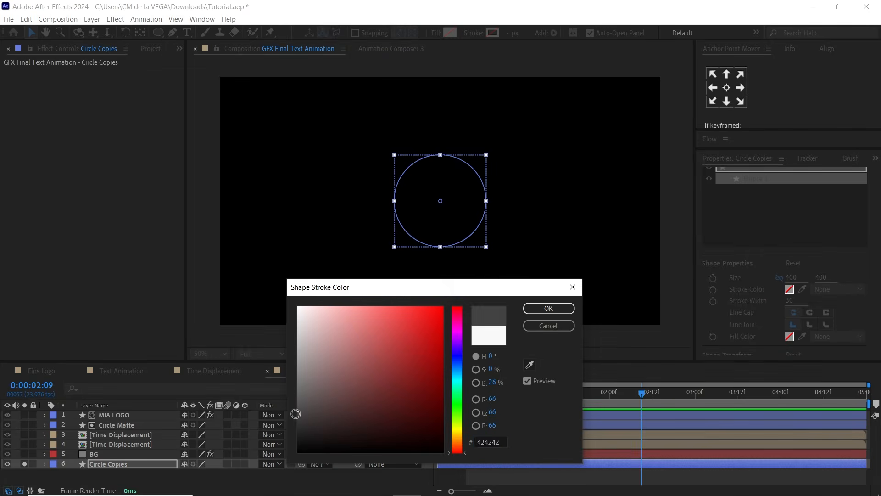
left_click(550, 308)
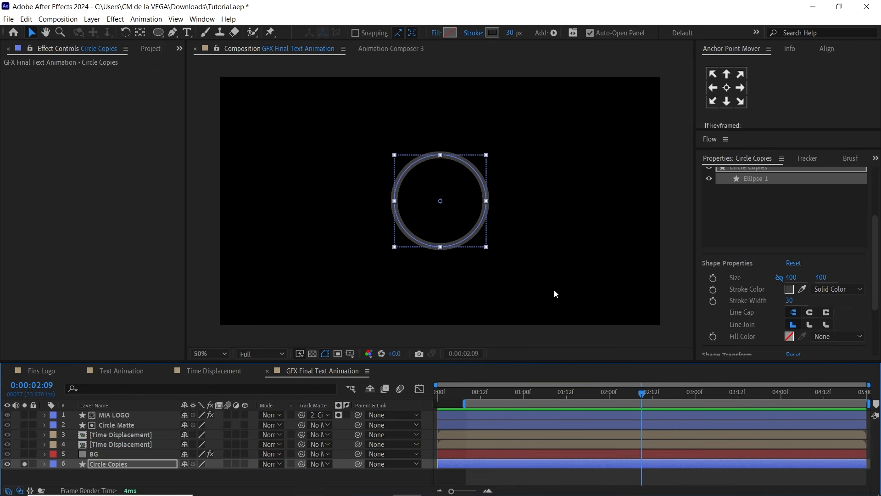
left_click(511, 32)
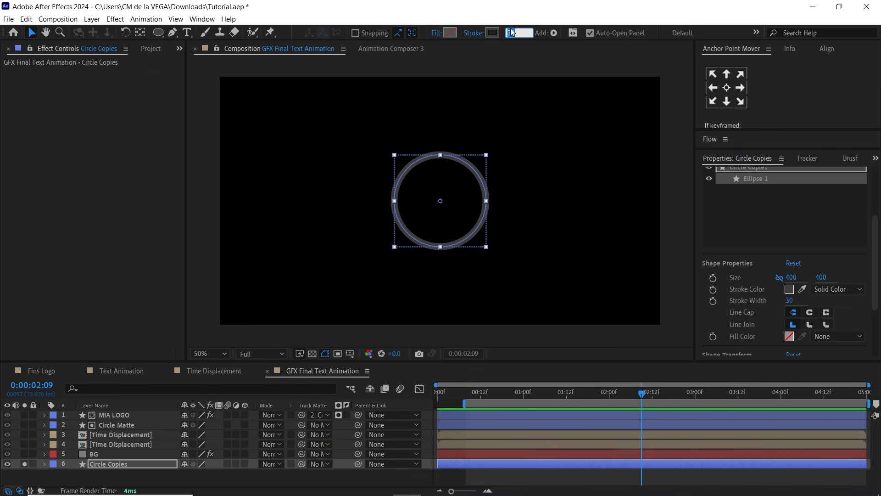
type("3")
key("Return")
left_click(188, 477)
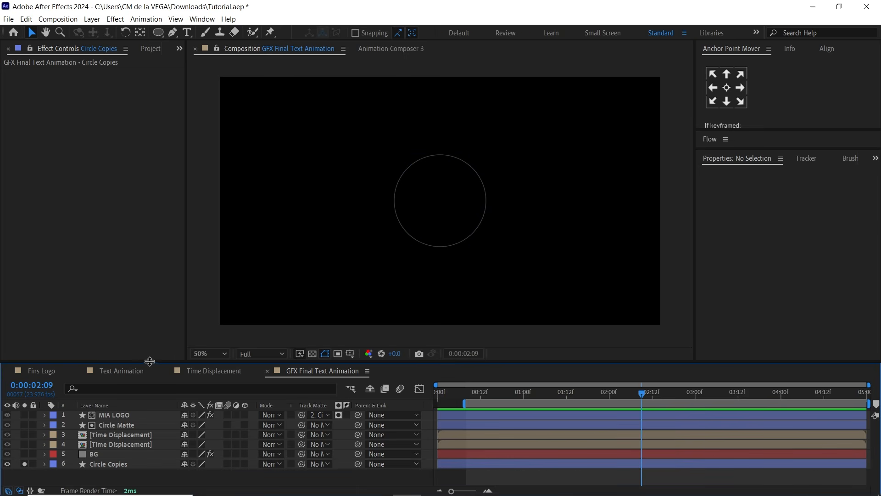
- Add an Offset Paths operator to the contents of the Circle Copies layer and expand its properties
left_click_drag(150, 361, 149, 323)
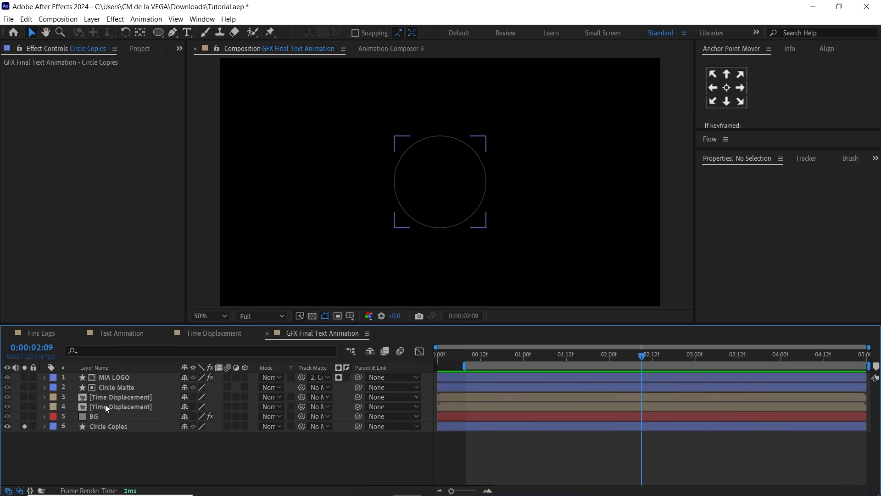
left_click(86, 428)
left_click(46, 426)
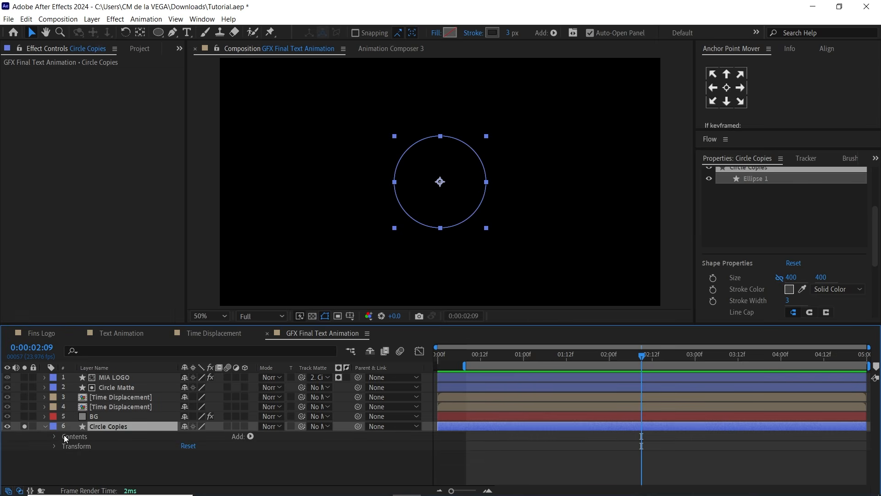
left_click(55, 436)
left_click(250, 436)
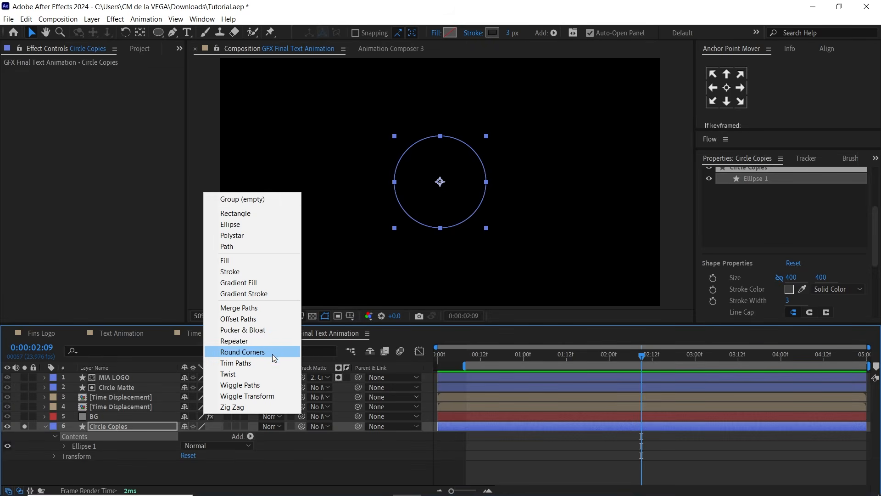
left_click(253, 320)
left_click(64, 455)
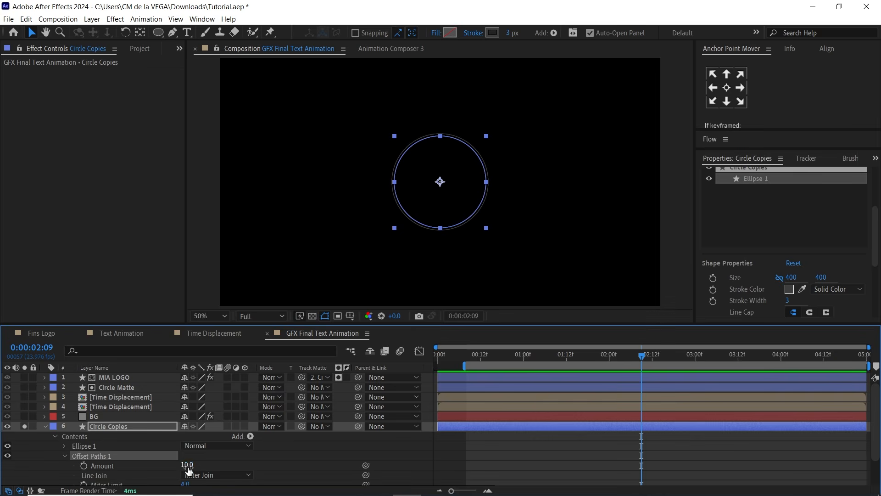
- Set the number of copies in the Circle Copies layer's Offset Paths to 50
left_click_drag(280, 325, 280, 292)
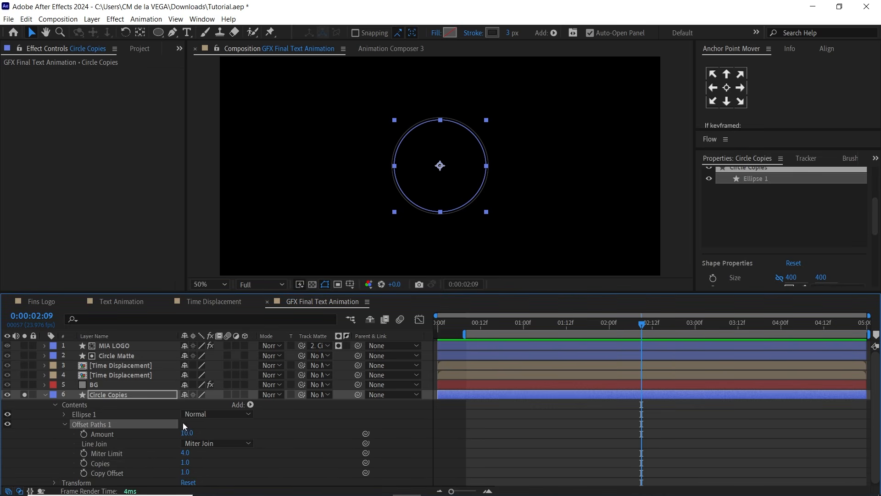
left_click(185, 463)
type("50")
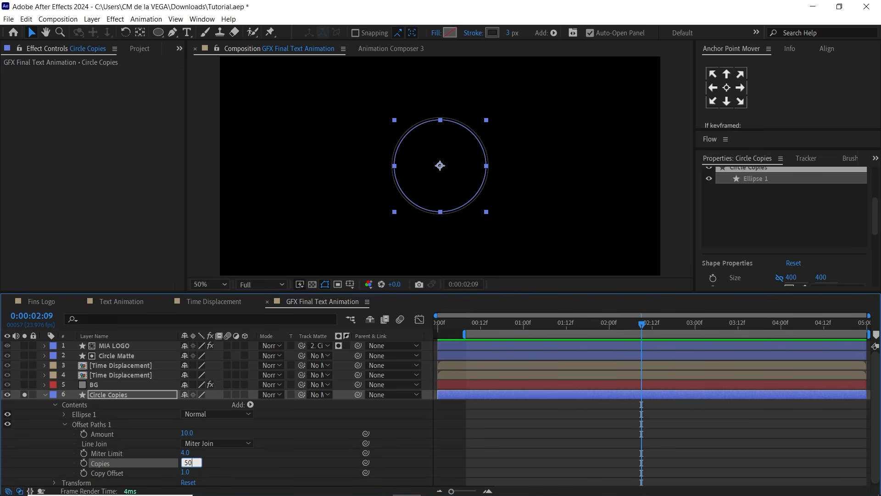
key("Return")
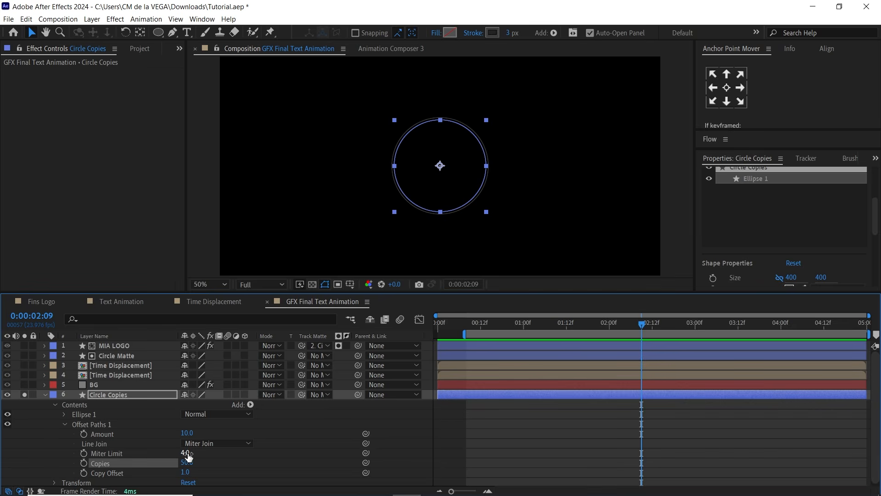
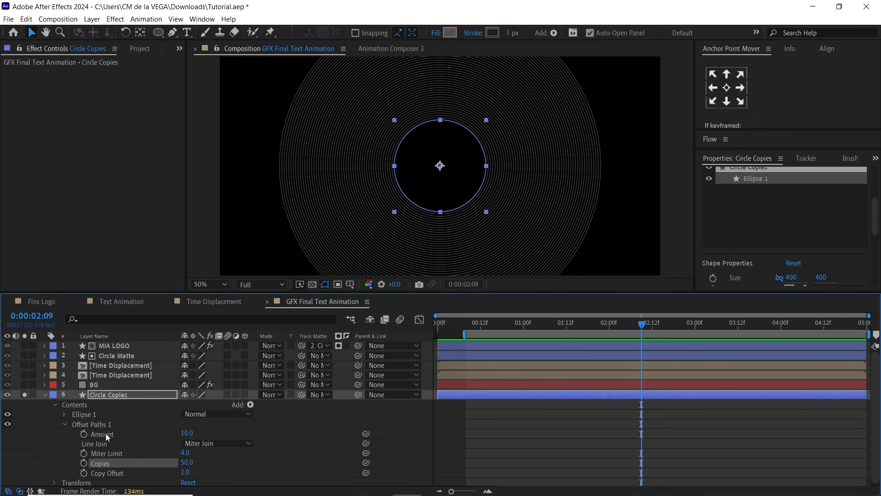
- Try an Offset Paths amount of 15, settle on 20, and collapse the Circle Copies layer
left_click(107, 435)
left_click(188, 432)
type("15")
key("Return")
left_click(186, 433)
type("20")
key("Return")
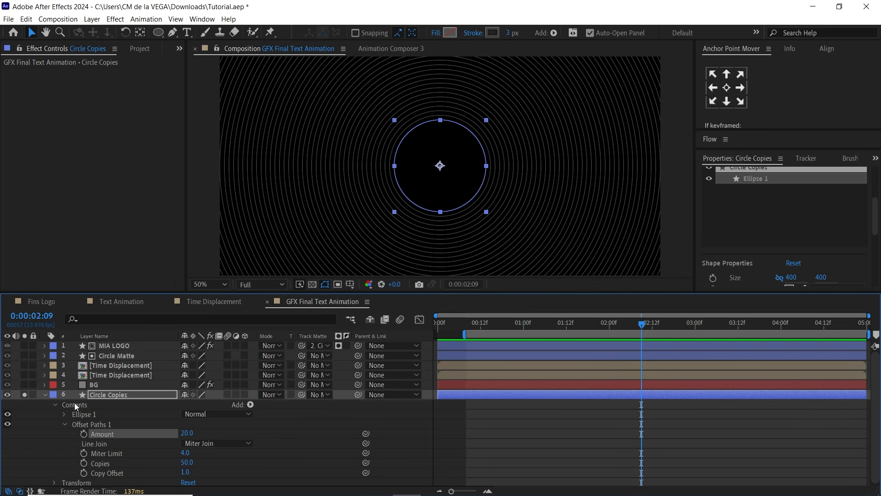
left_click(44, 394)
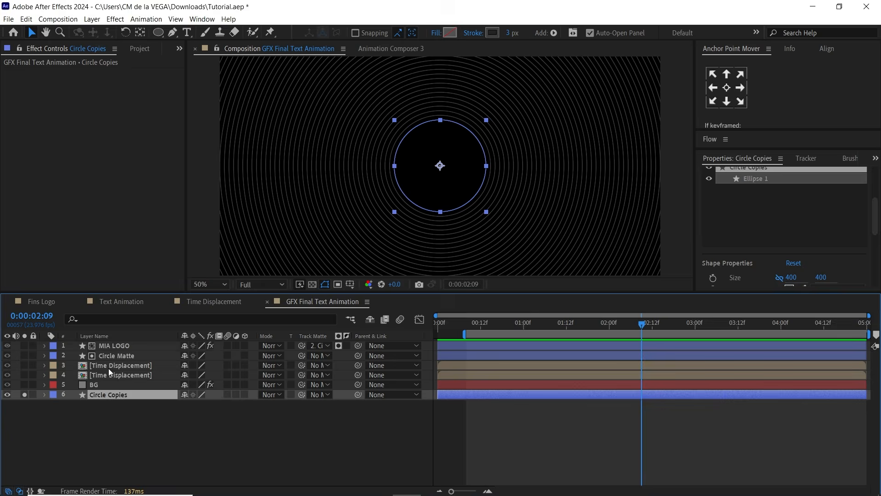
- Apply the Bevel Alpha effect to the Circle Copies layer
key("ctrl+space")
type("bevel")
key("Return")
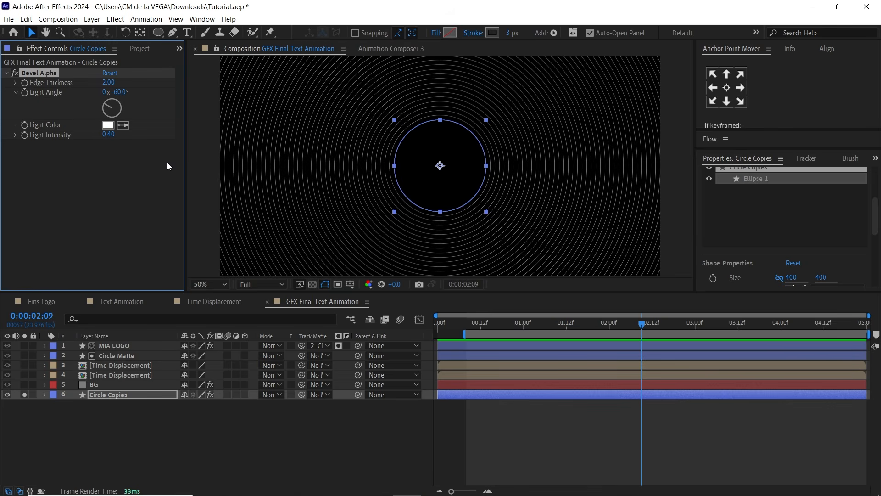
- Apply Gaussian Blur to the Circle Copies layer and set its blurriness to 3
left_click(117, 395)
key("ctrl+space")
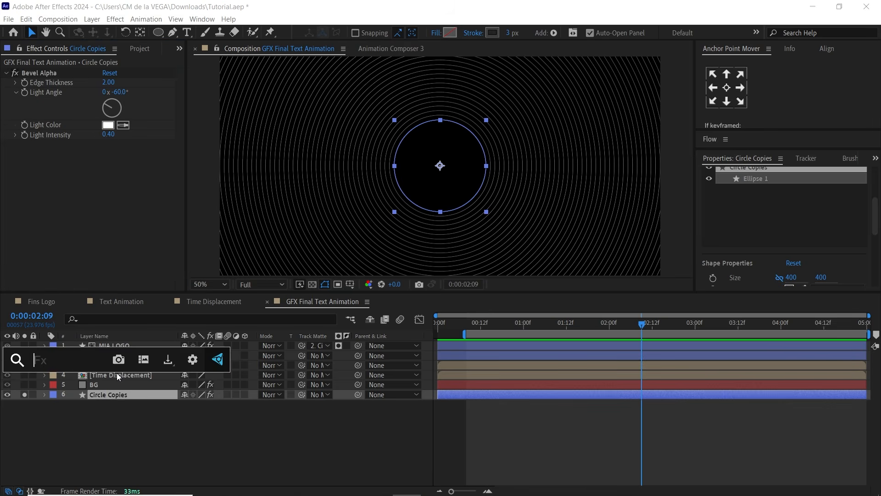
type("gaus")
key("Down")
key("Return")
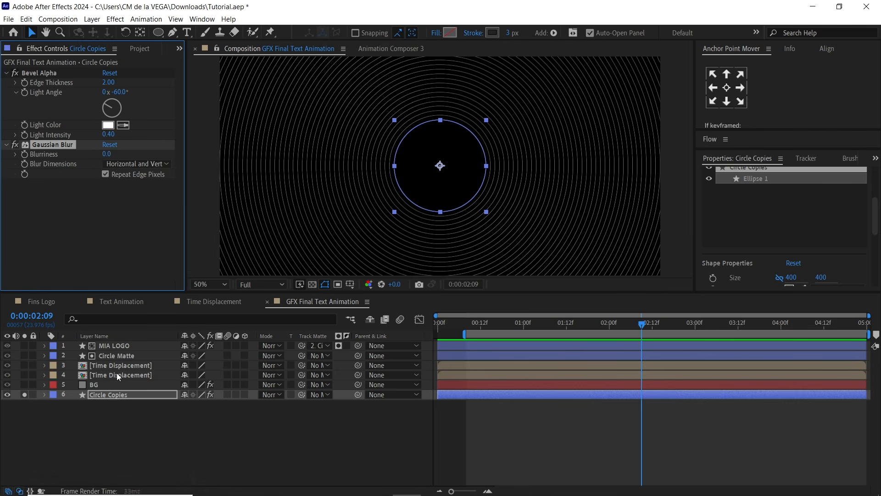
left_click(106, 154)
type("3")
key("Return")
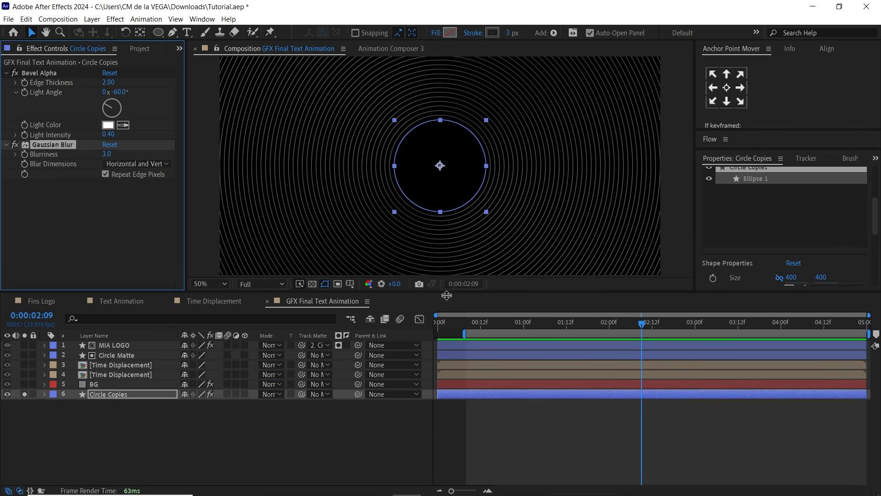
- Turn off solo for Circle Copies and move the layer directly above BG
left_click_drag(446, 292, 446, 335)
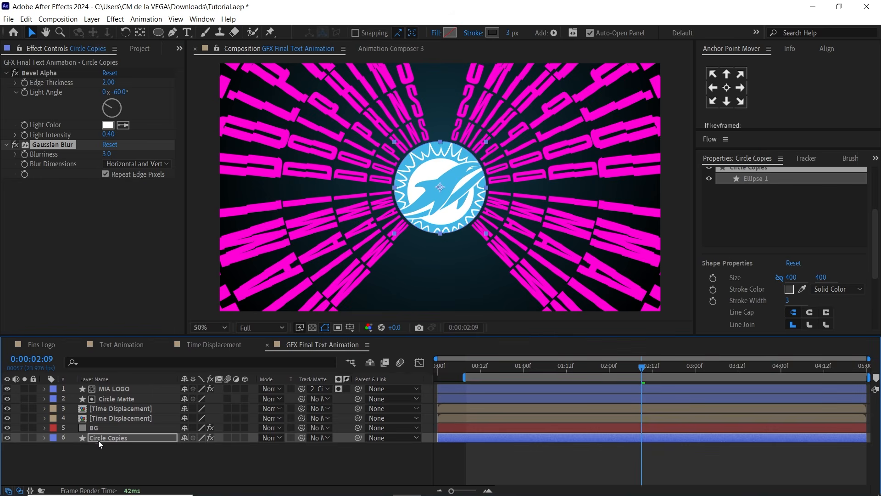
left_click_drag(101, 441, 106, 431)
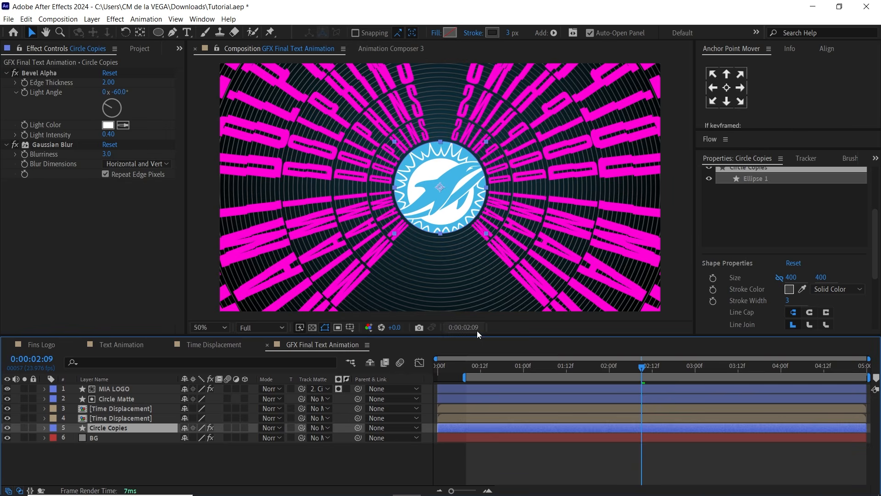
left_click_drag(473, 339, 473, 359)
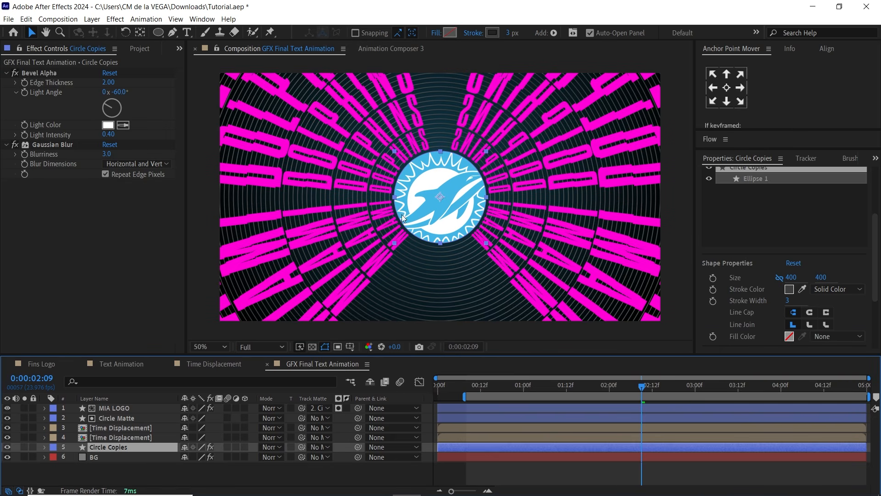
- Duplicate the Circle Matte layer, move the copy to the top of the layer stack, and rename it Circle Rim
left_click(120, 419)
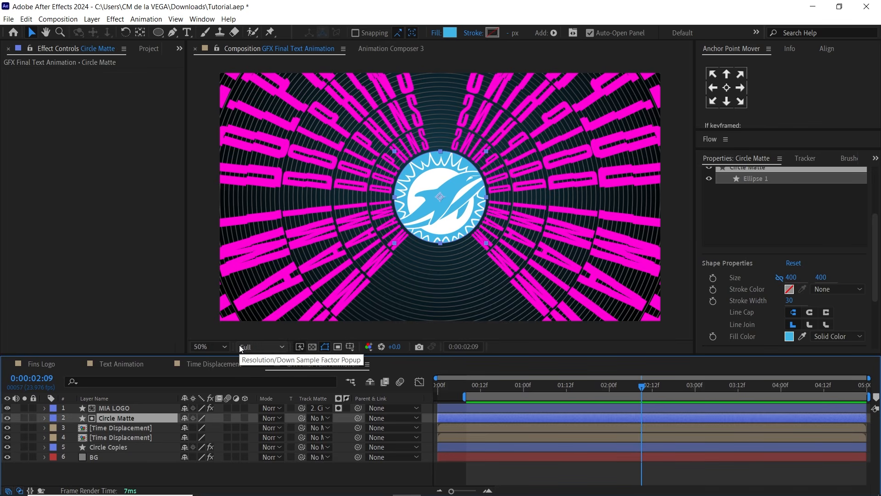
key("ctrl+d")
key("ctrl+shift+bracketright")
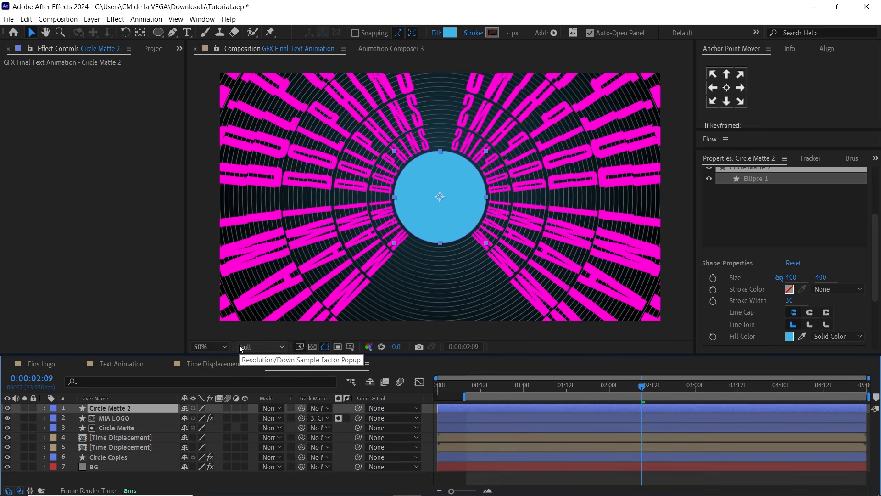
key("Return")
key("Right")
key("BackSpace")
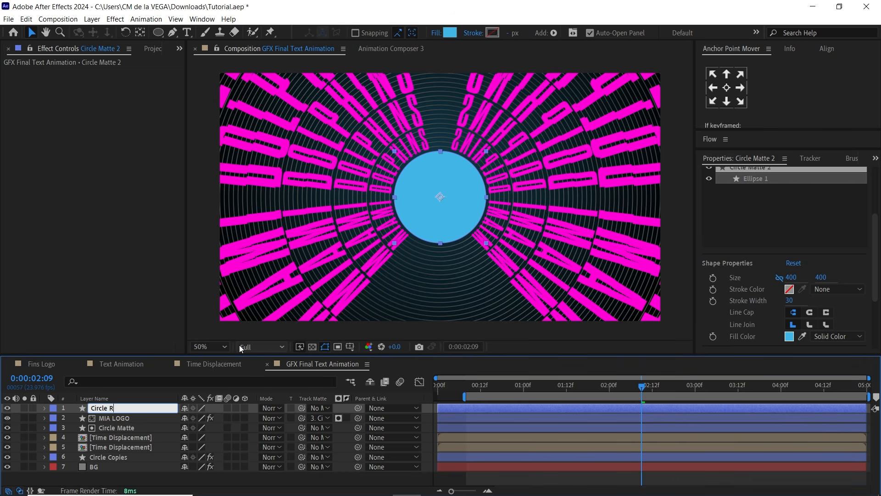
key("Return")
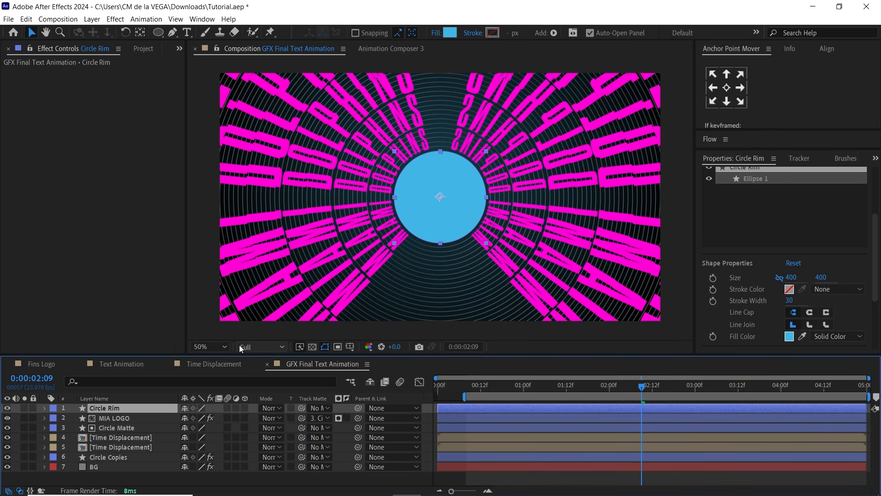
- Set the Circle Rim fill to None and give it a solid 3E3E3E stroke
left_click(436, 34)
left_click(339, 275)
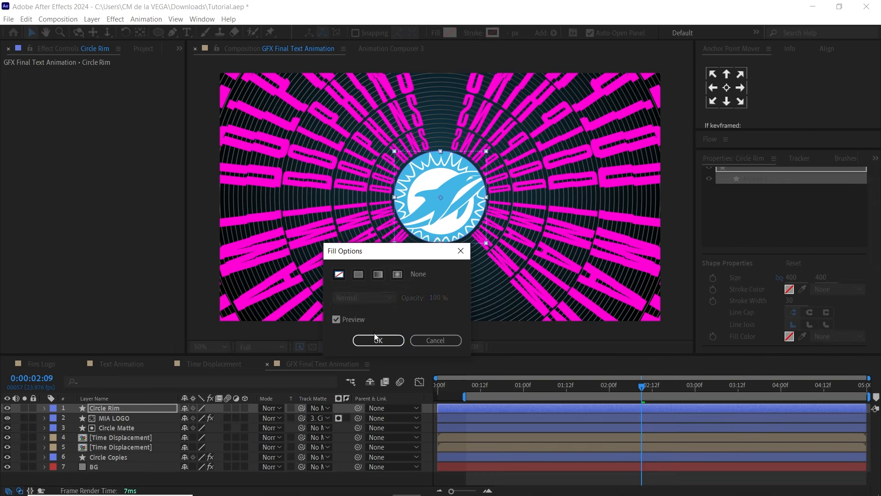
left_click(378, 340)
left_click(493, 33)
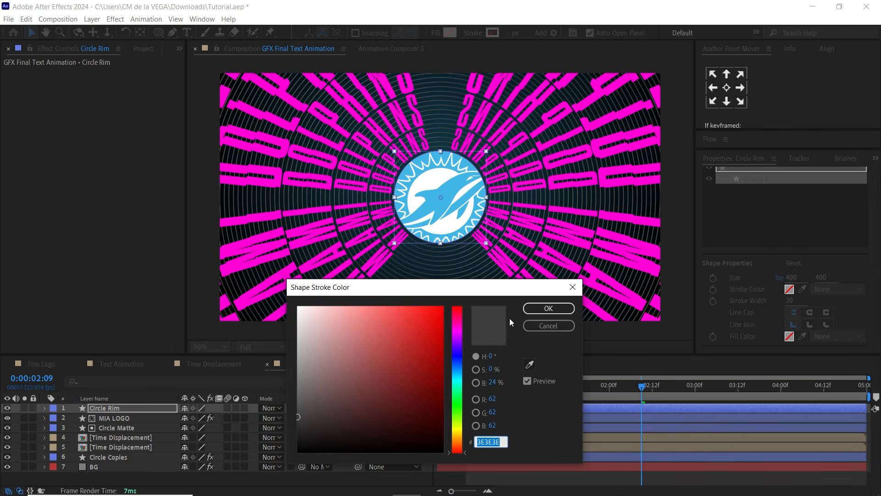
left_click(549, 308)
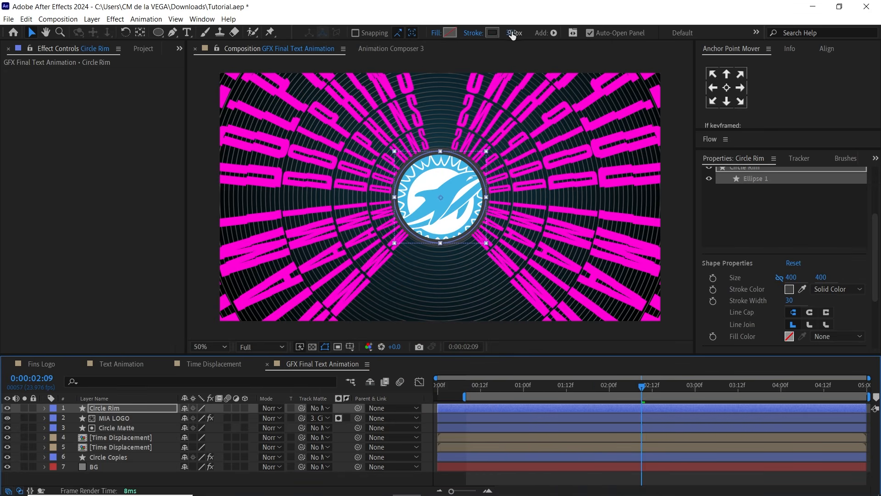
- Add an Offset Paths operator to the contents of the Circle Rim layer
key("period")
left_click_drag(500, 170, 478, 192)
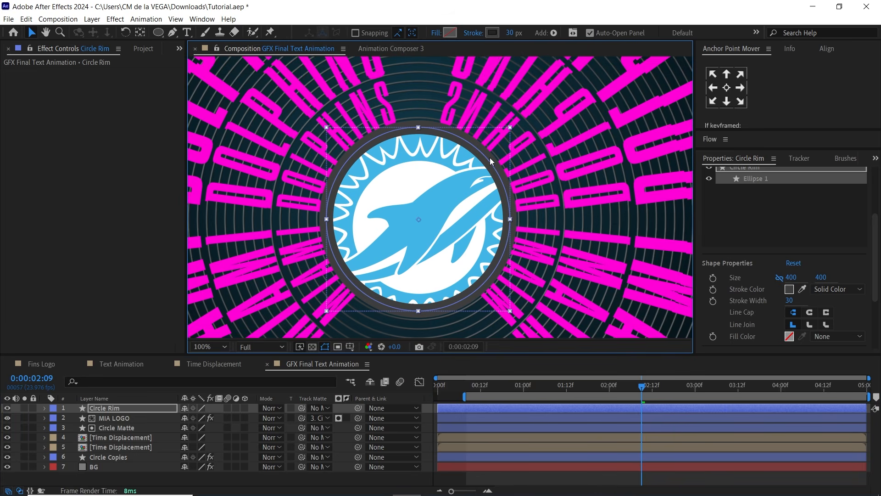
left_click(45, 408)
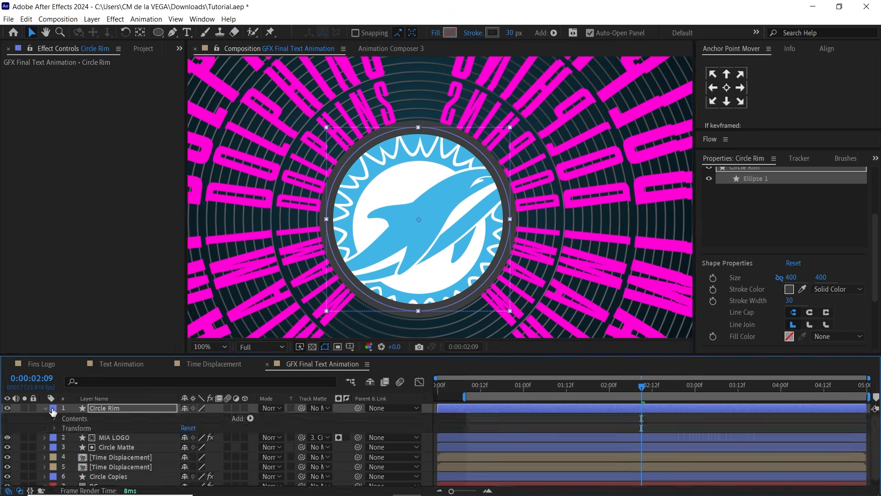
left_click(55, 418)
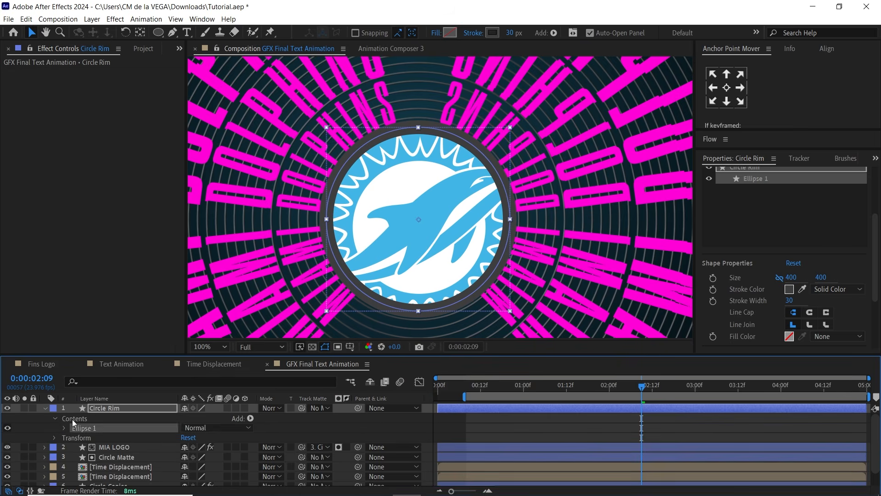
left_click(252, 419)
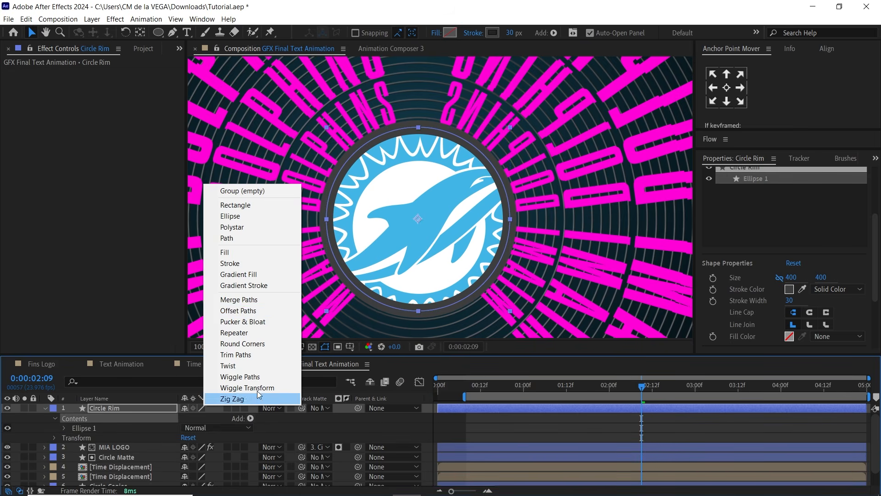
left_click(259, 315)
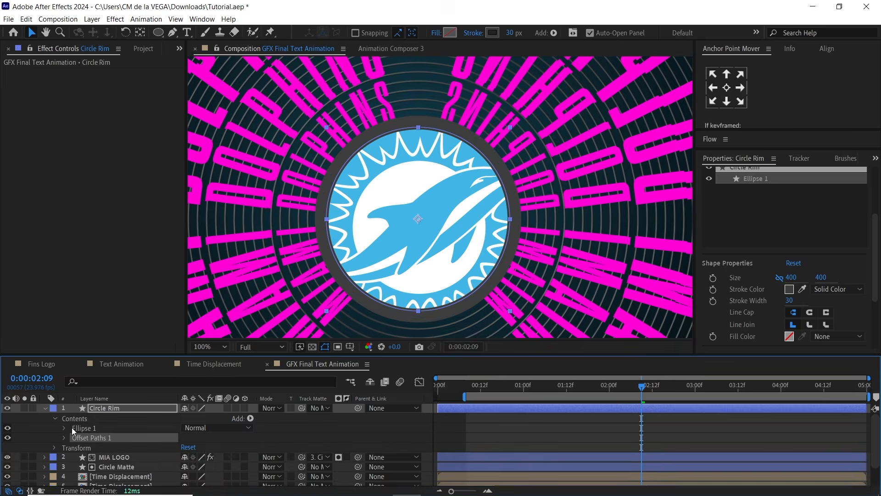
- Set the Circle Rim's Offset Paths amount to -15 and collapse the layer's properties
left_click(64, 438)
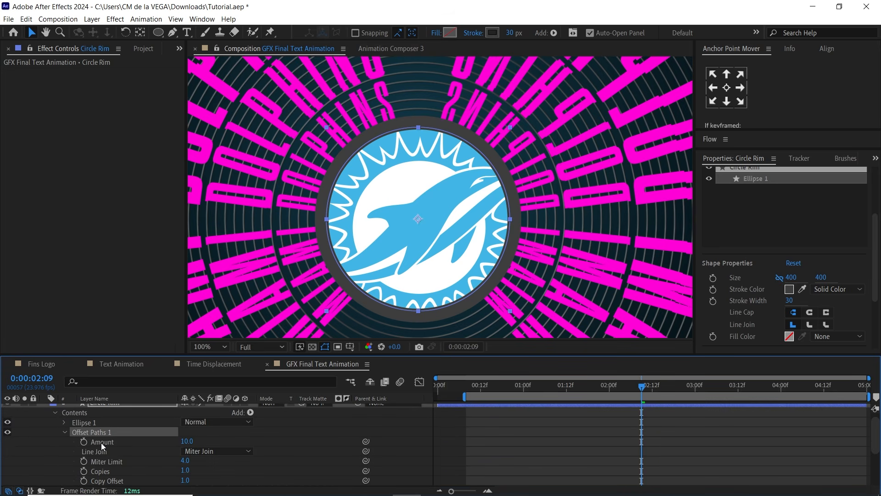
left_click(192, 436)
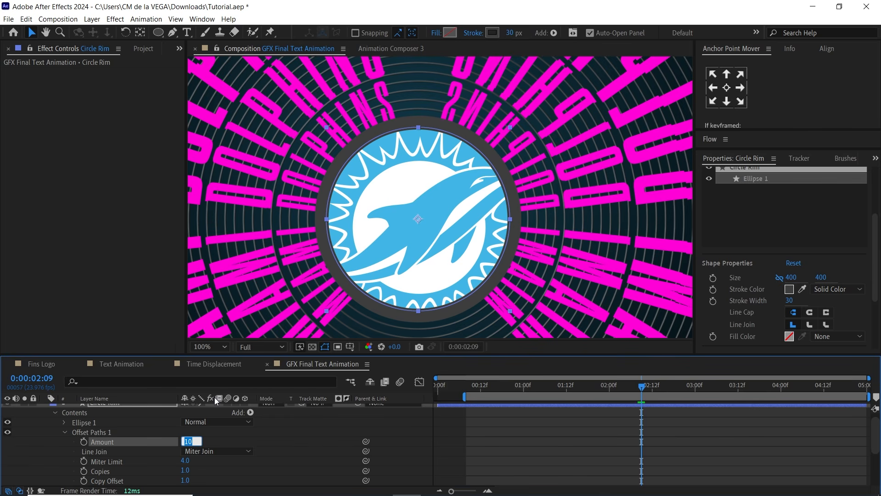
type("-15")
key("Return")
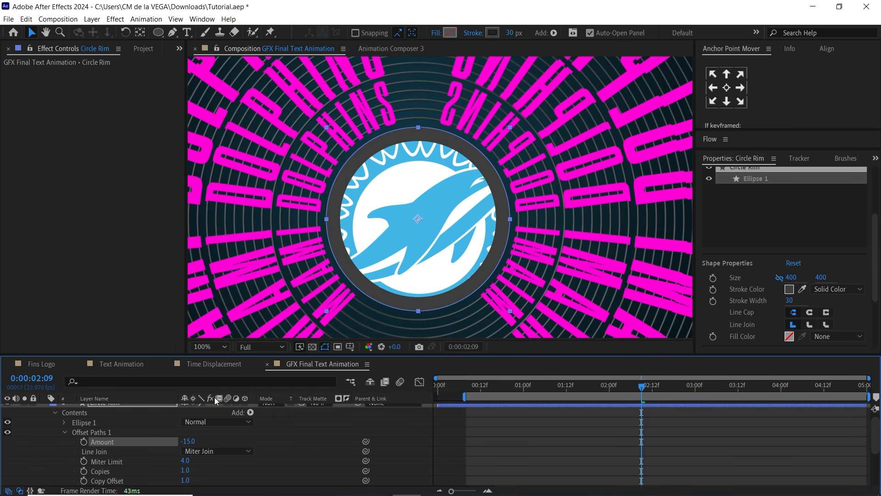
scroll(843, 407, "up", 1)
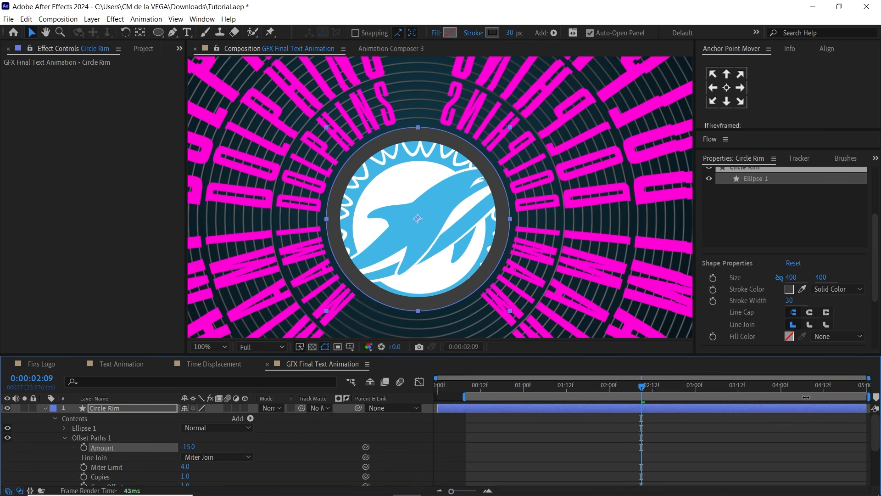
left_click(44, 408)
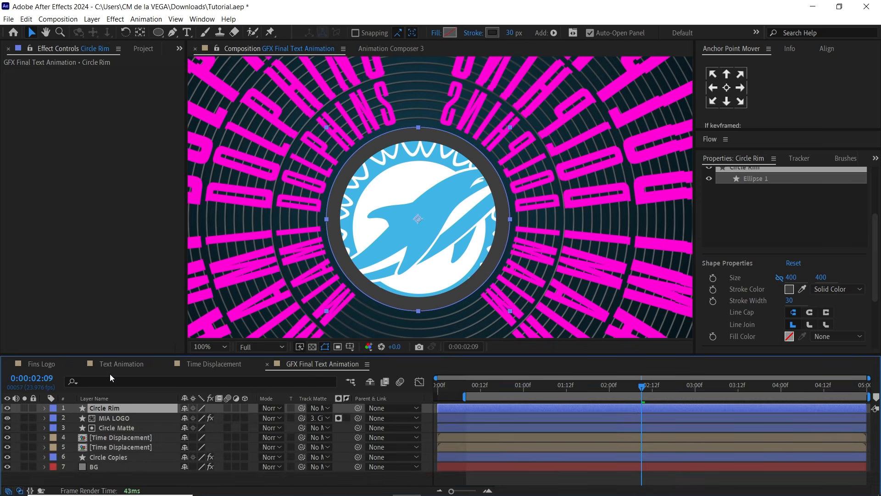
- Apply the 4-Color Gradient effect to the Circle Rim layer
left_click(120, 418)
left_click(122, 408)
key("ctrl+space")
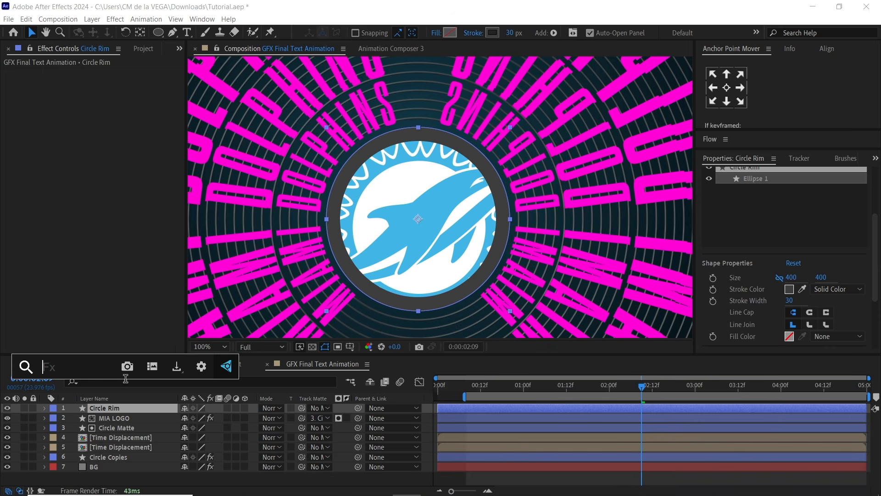
type("4-")
key("Return")
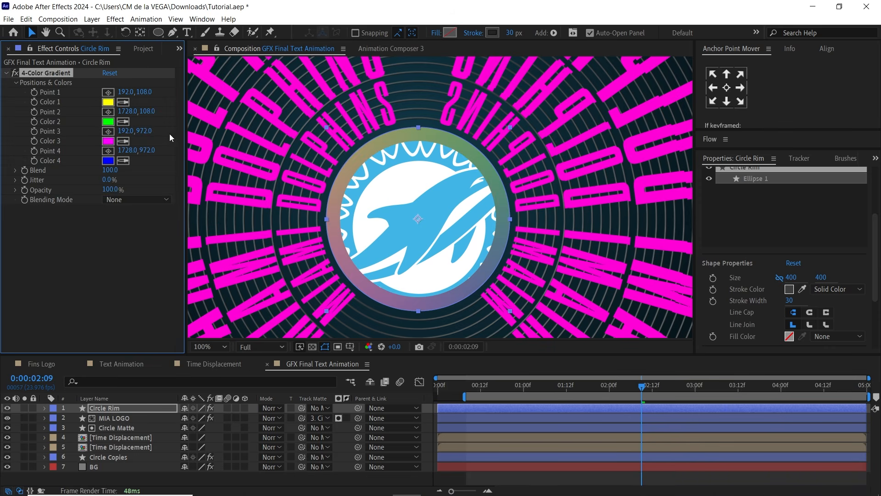
- Place the gradient's four points around the rim at 801,442; 1109,440; 809,651; and 1121,641
left_click(108, 92)
left_click(345, 174)
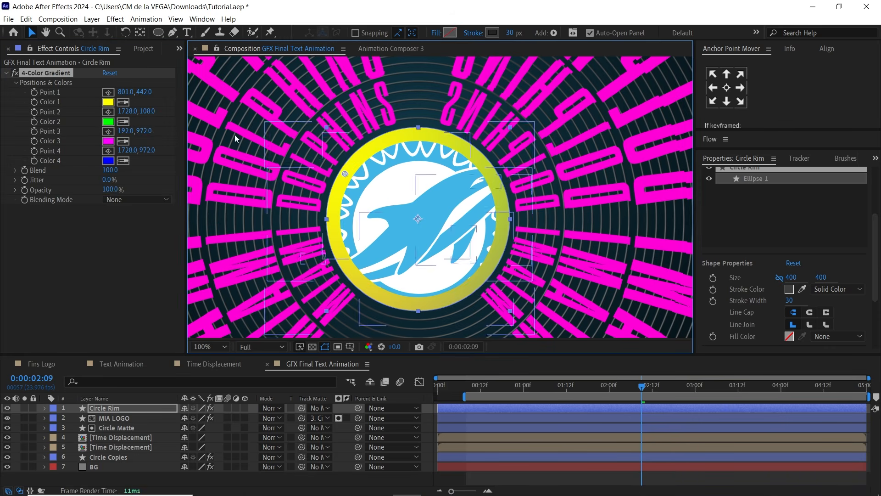
left_click(108, 112)
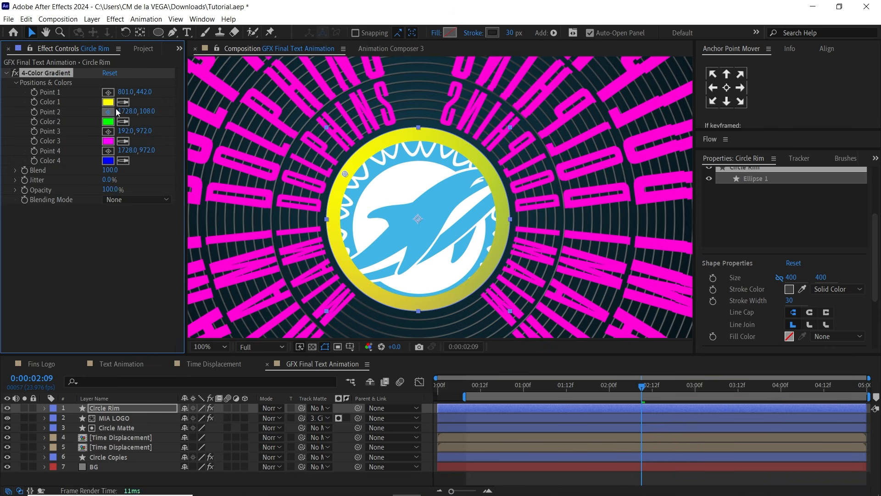
left_click(487, 173)
left_click(108, 131)
left_click(349, 269)
left_click(108, 151)
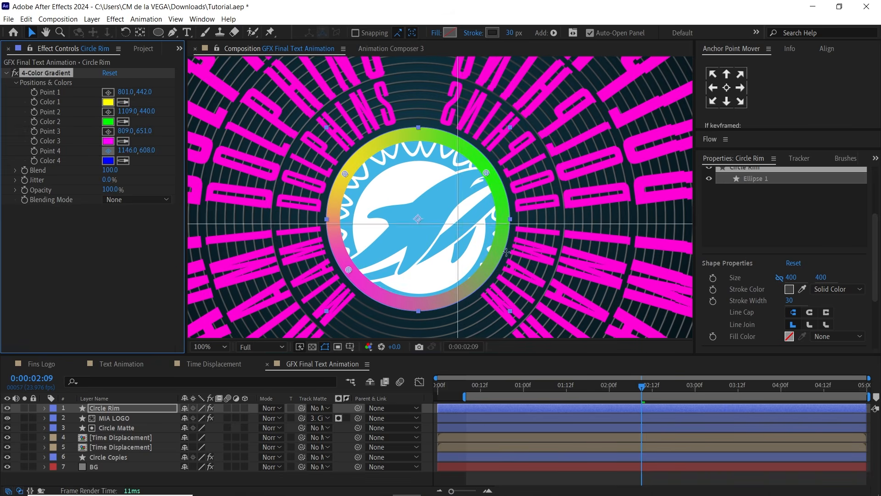
left_click(492, 265)
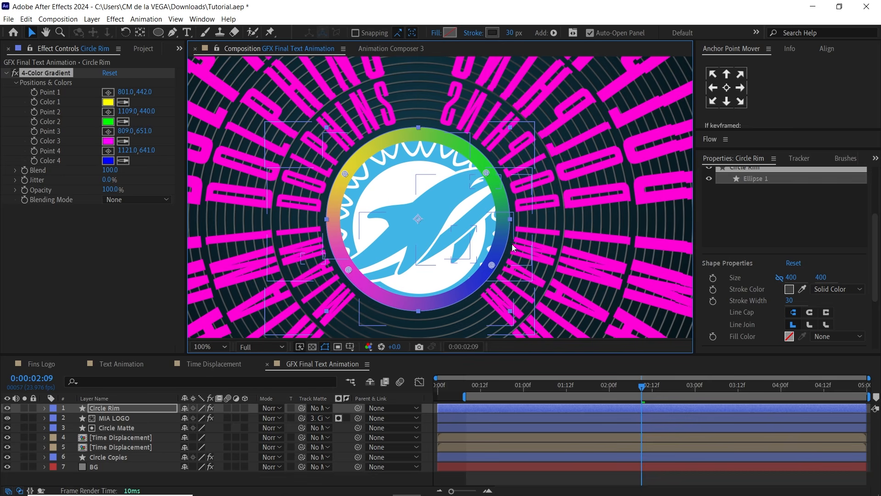
- Set Color 1 of the rim's 4-Color Gradient to near-black 090909
left_click(107, 102)
left_click(298, 447)
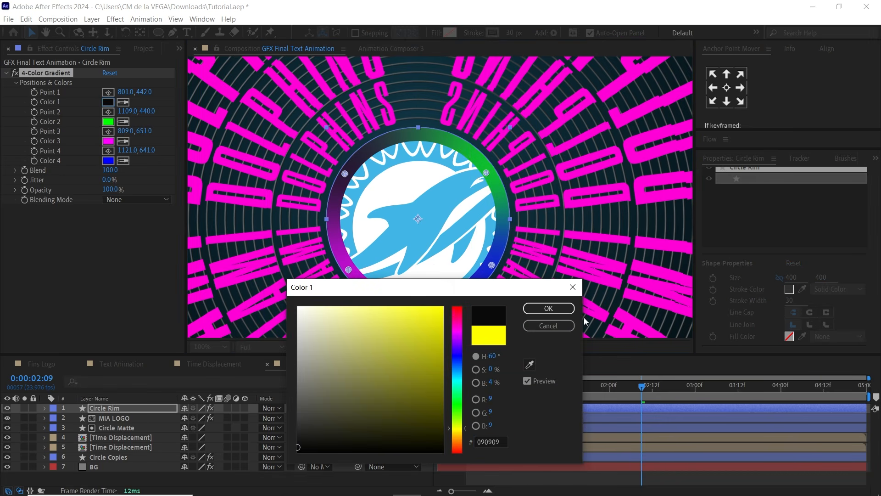
left_click(549, 308)
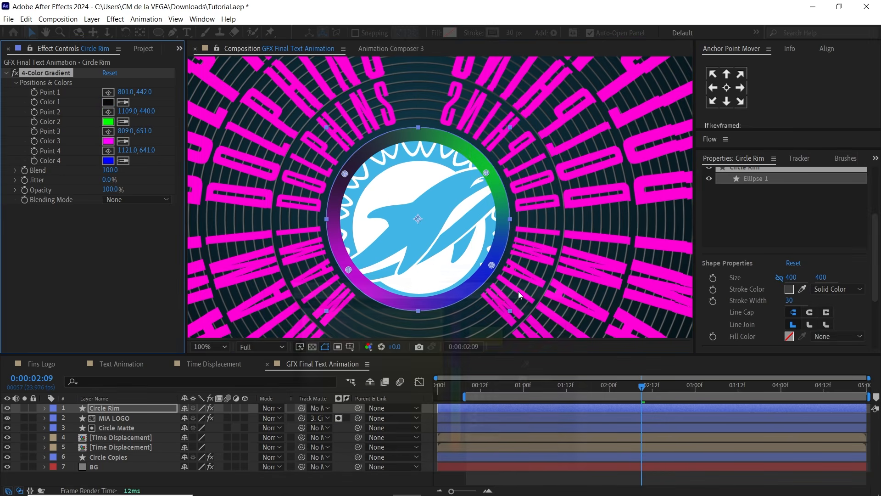
- Sample the pink of the text for gradient Color 2 and the near-black of Color 1 for Color 3
left_click(214, 118)
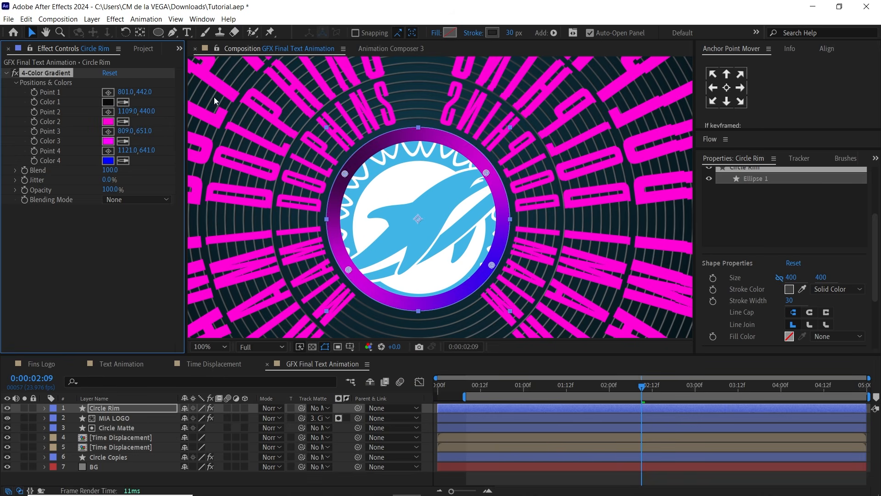
left_click(123, 143)
left_click(110, 103)
- Match gradient Color 4 to the near-black of Color 1, and Color 3 to the pink of Color 2
left_click(123, 160)
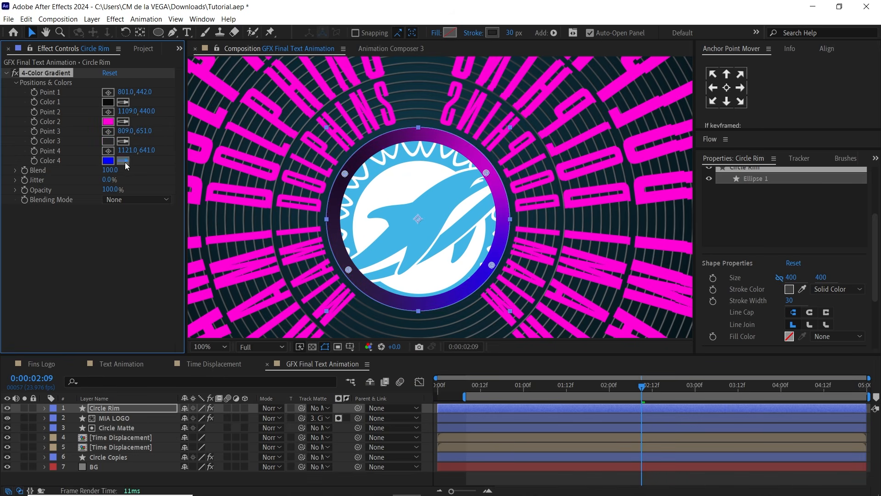
left_click(111, 102)
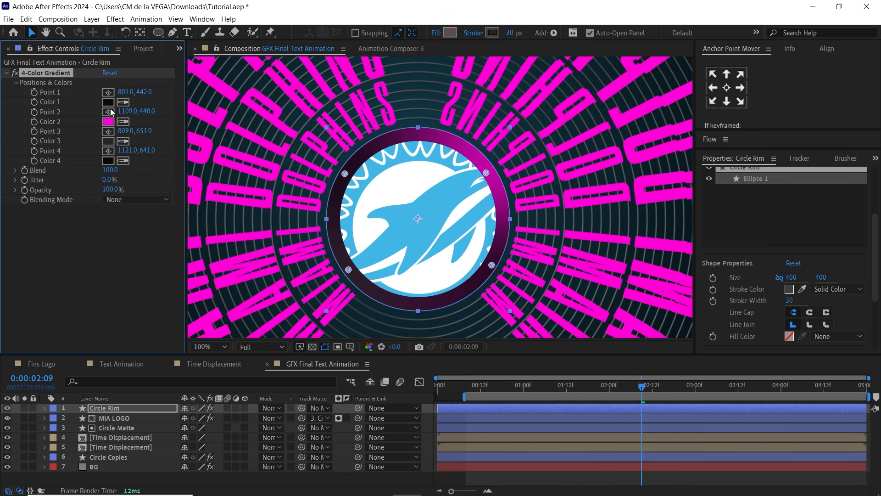
left_click(123, 141)
left_click(114, 121)
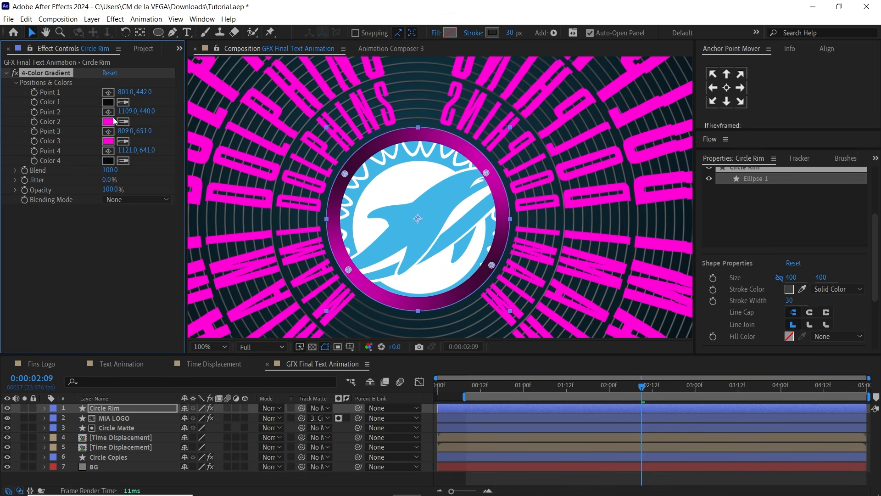
- Set gradient Color 2 to gray 6A6A6A and Color 3 to gray 6B6B6B
left_click(109, 122)
left_click(300, 392)
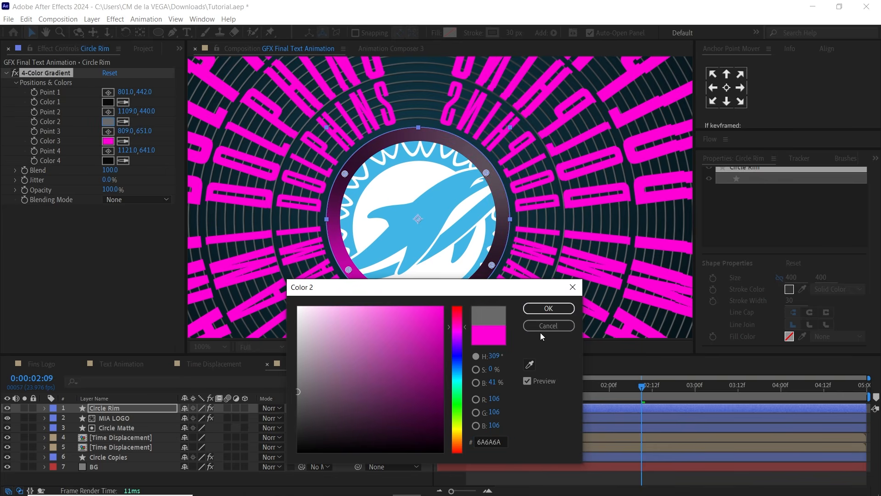
left_click(548, 308)
left_click(109, 141)
mouse_move(293, 413)
left_mouse_down()
mouse_move(292, 388)
mouse_move(292, 414)
left_mouse_up()
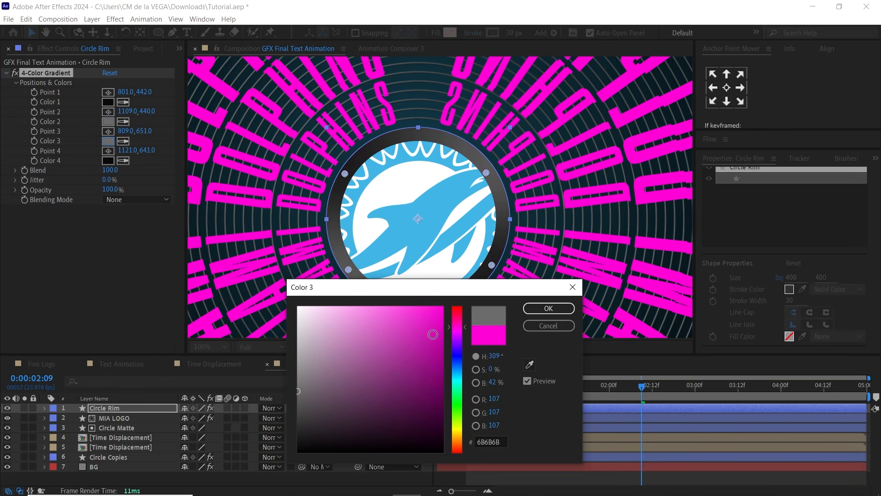
left_click(548, 308)
- Move gradient Point 2 slightly upward on the rim to 1107,430 and deselect all layers
left_click_drag(487, 172, 486, 167)
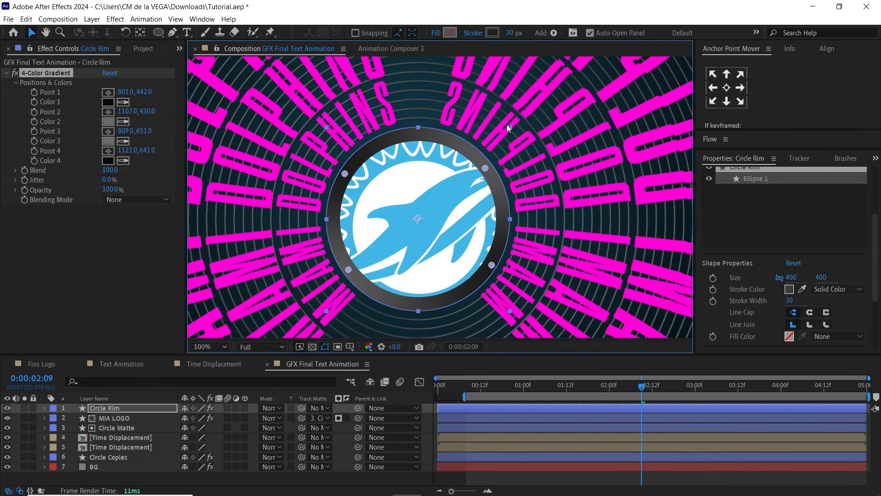
key("comma")
key("ctrl+shift+a")
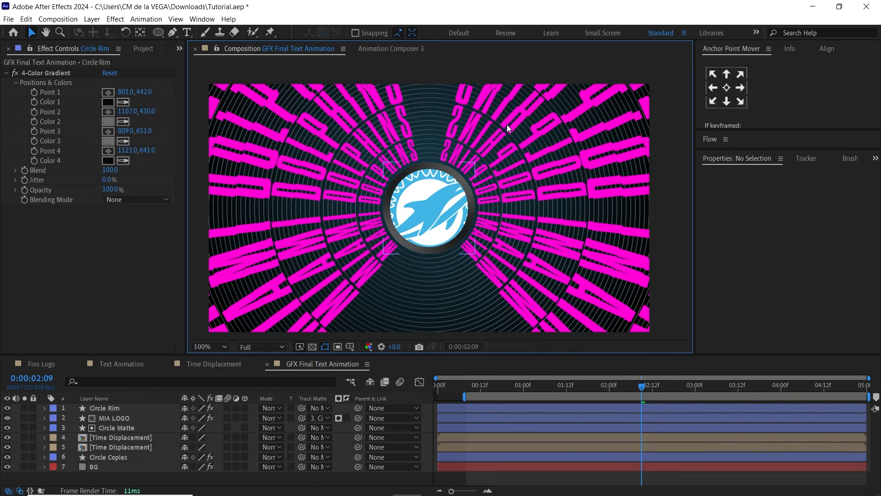
key("period")
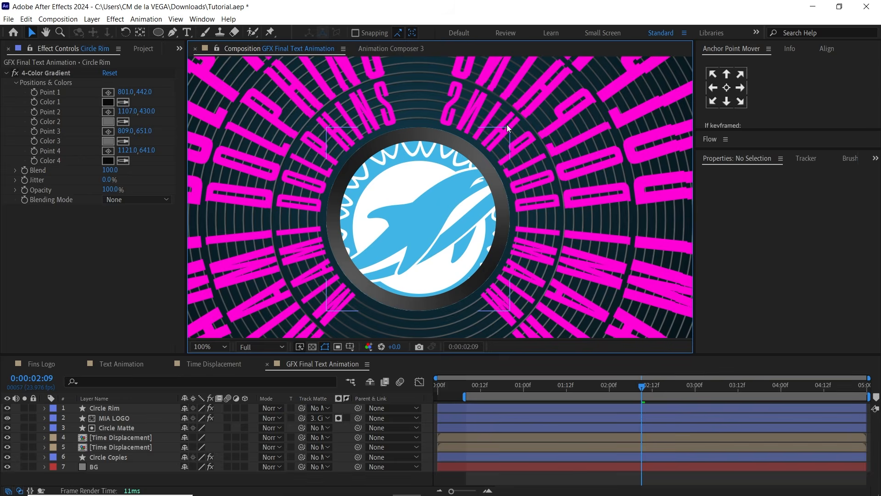
- Apply the Bevel Alpha effect to Circle Rim and sample the pink of the text as its light color
left_click(104, 408)
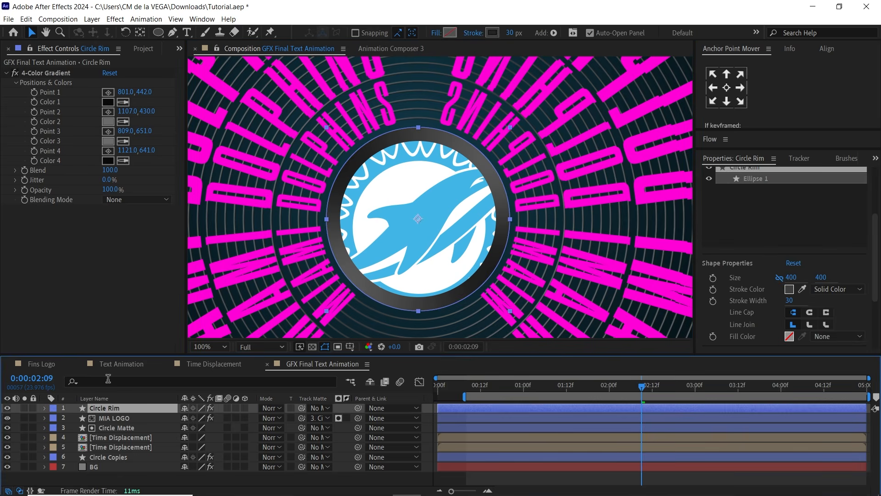
key("ctrl+space")
type("bev")
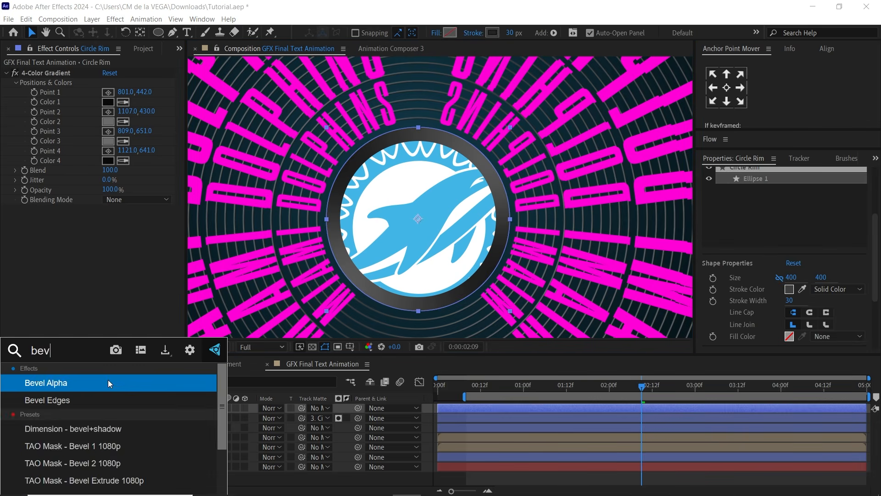
key("Return")
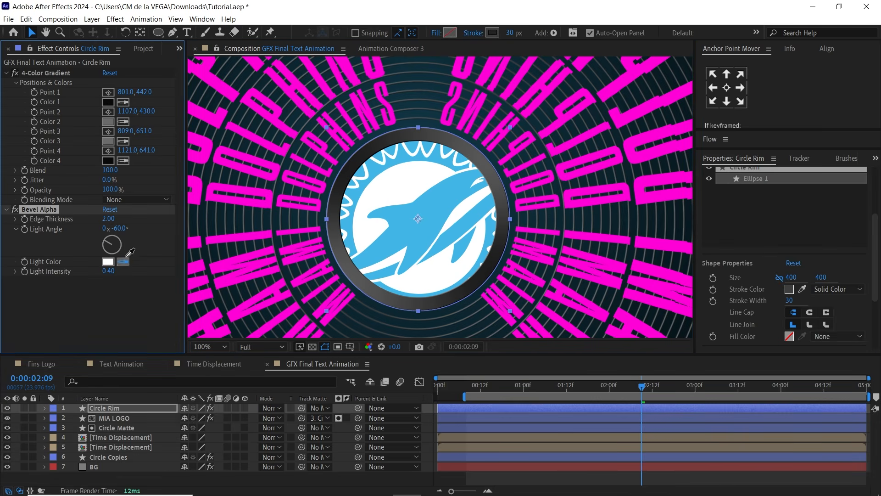
left_click(212, 196)
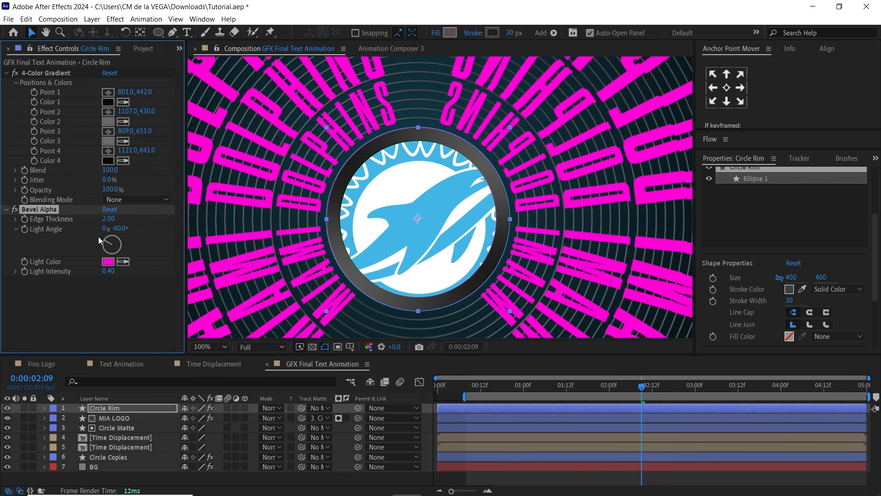
- Set the Bevel Alpha edge thickness to 4 and light angle to 151°, and hide the layer controls in the viewer
left_click(109, 219)
type("4")
key("Return")
key("ctrl+shift+h")
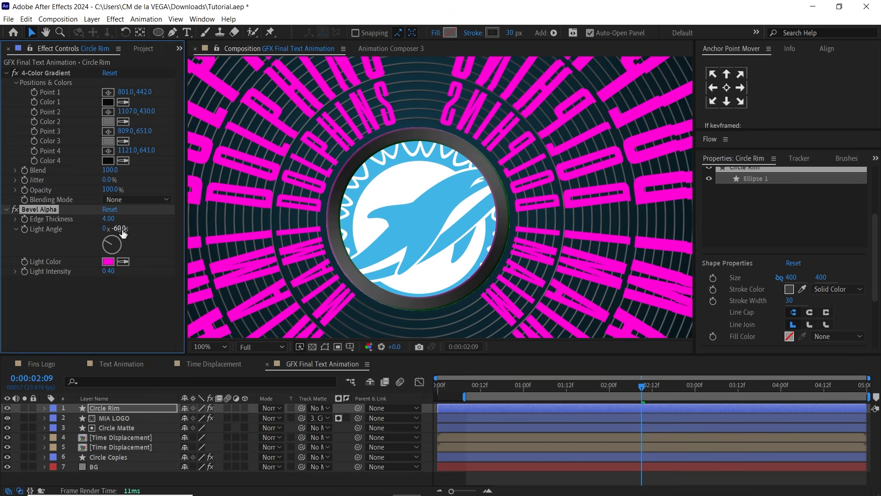
mouse_move(123, 228)
left_mouse_down()
mouse_move(231, 207)
mouse_move(209, 213)
mouse_move(224, 210)
left_mouse_up()
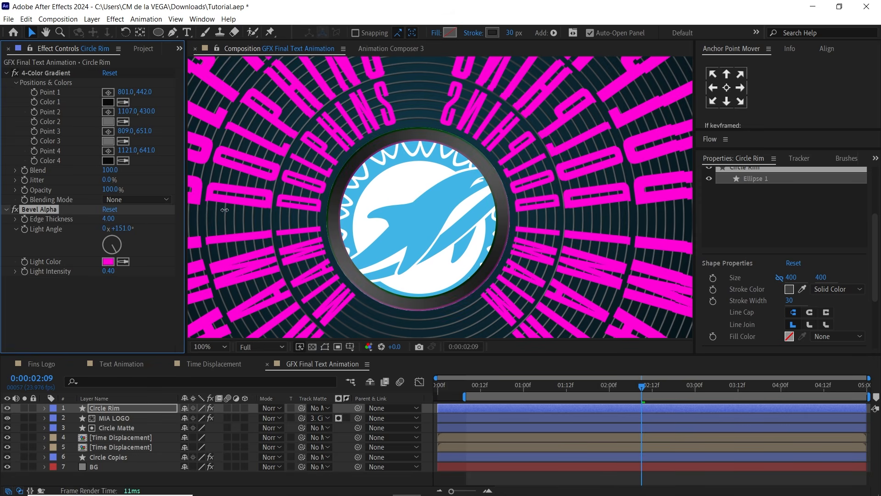
- Try a light intensity of 0.7 for the rim's Bevel Alpha effect and undo the change
left_click(110, 271)
type(".7")
key("Return")
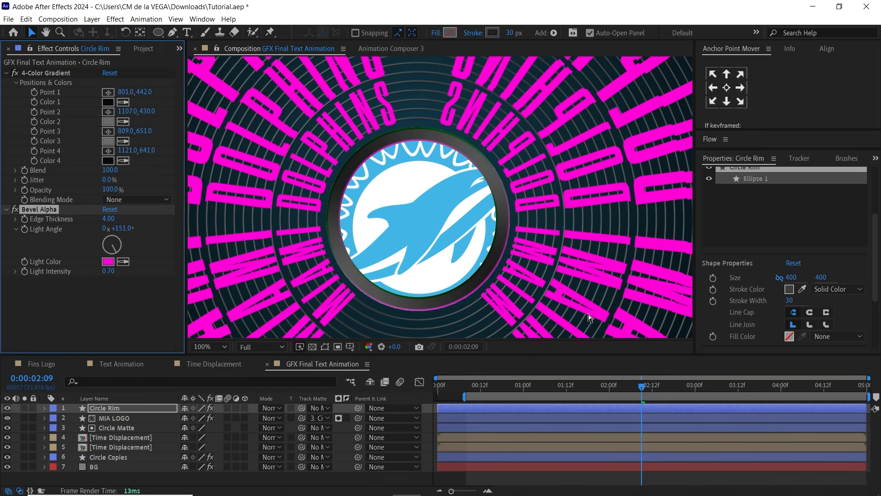
key("ctrl+z")
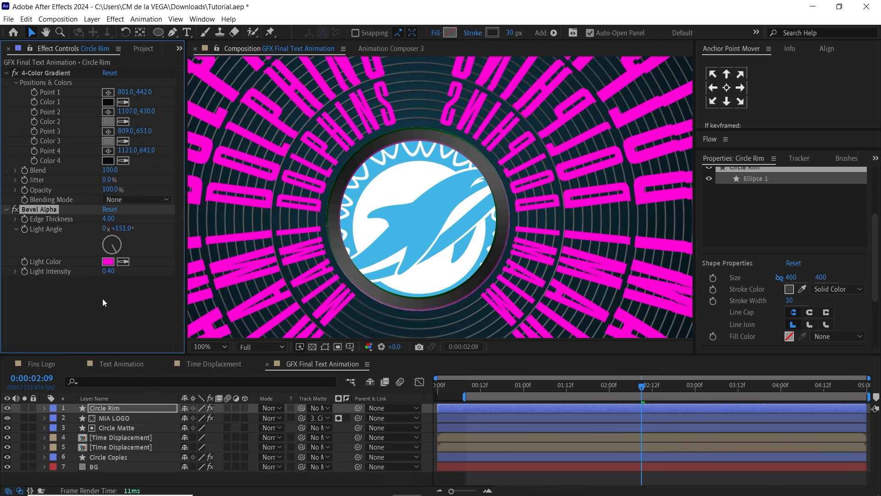
- Scale the MIA LOGO layer down to 15% and preview the full composition with all layers deselected
left_click(152, 418)
key("s")
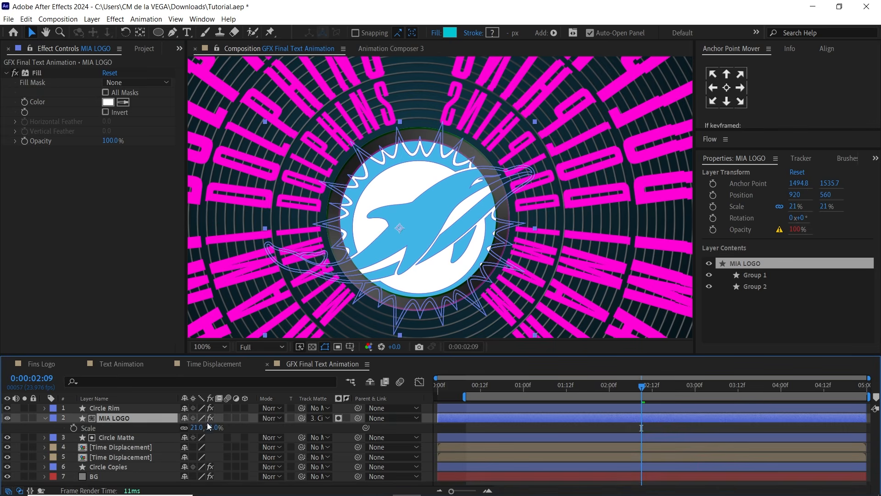
left_click_drag(197, 427, 194, 428)
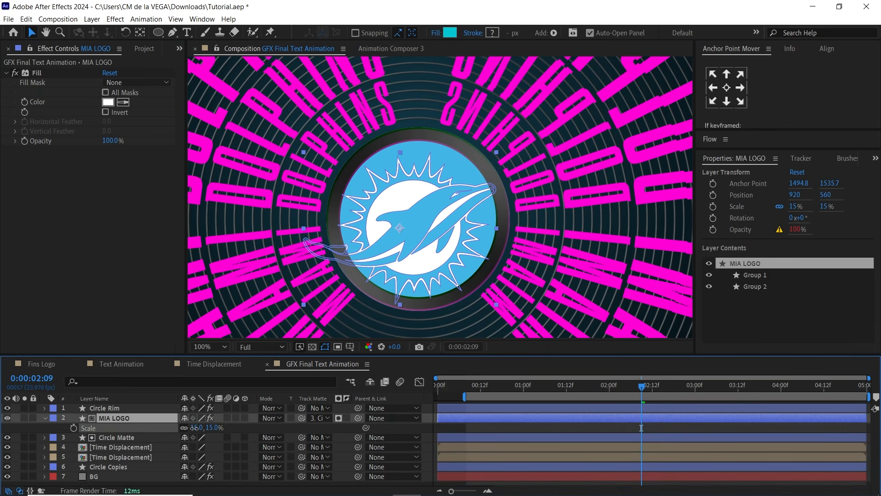
key("comma")
key("F2")
left_click_drag(588, 238, 589, 230)
key("space")
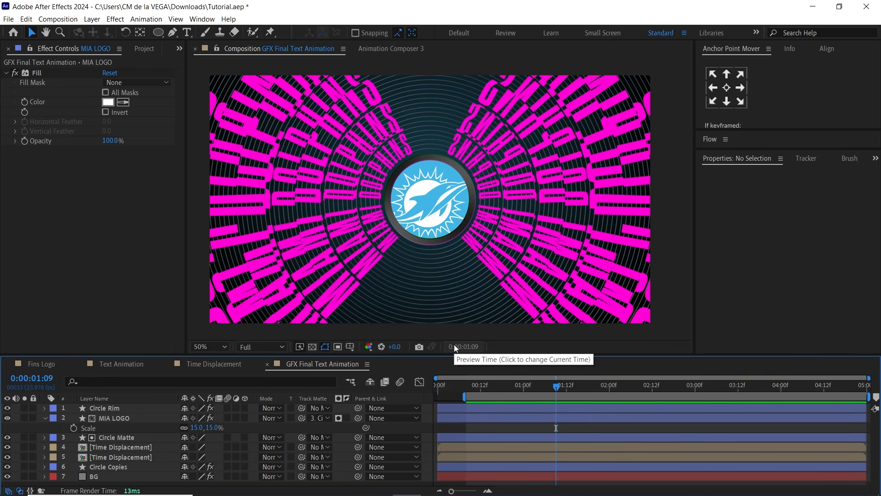
- Move MIA LOGO partly out of the center circle to about 718,618 and keyframe its position at 0:00:00:08
left_click_drag(444, 214, 404, 207)
left_click_drag(482, 385, 474, 386)
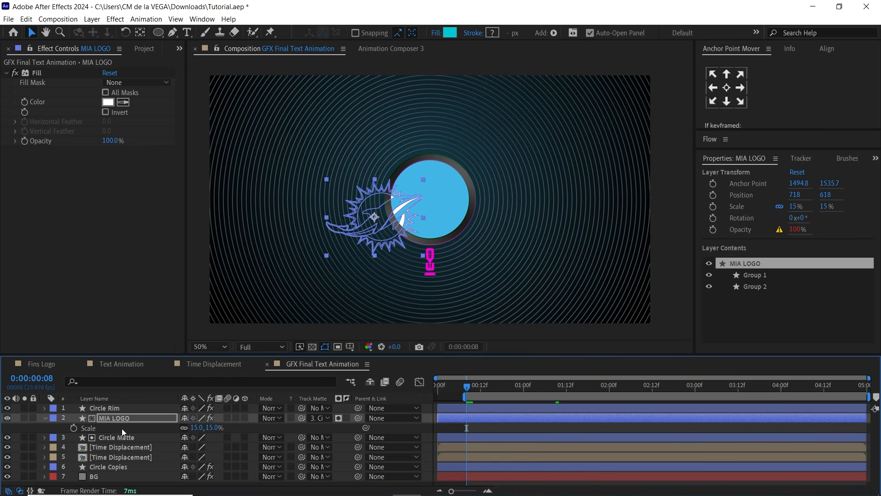
key("p")
left_click(73, 428)
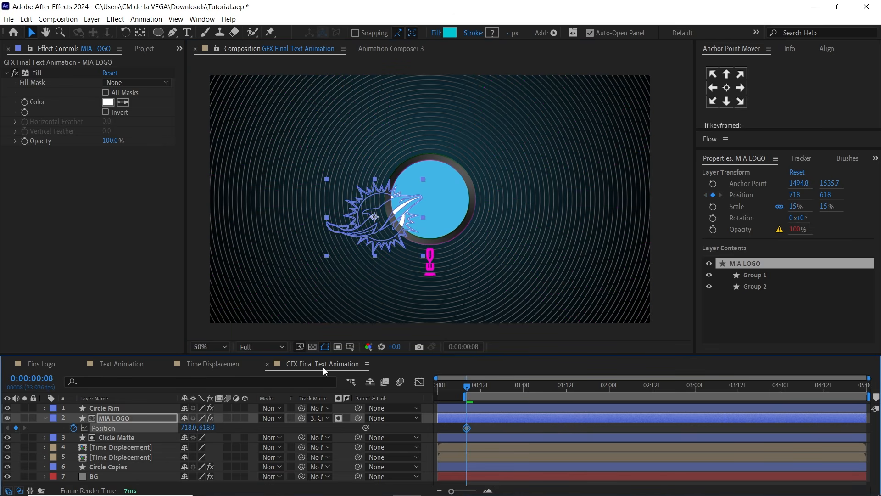
- At 0:00:01:00, move MIA LOGO back into the circle at about 930,554 and apply Easy Ease to both position keyframes
left_click_drag(472, 389, 524, 390)
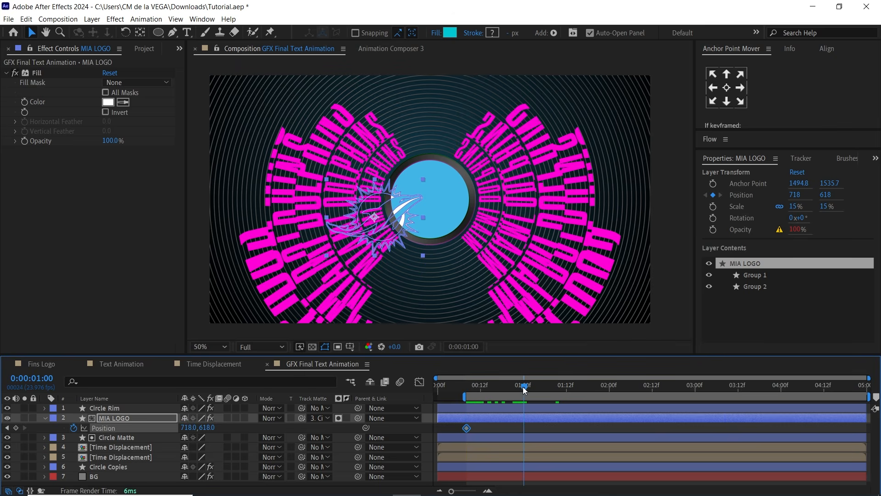
left_click_drag(407, 218, 457, 202)
left_click_drag(545, 427, 445, 429)
key("F9")
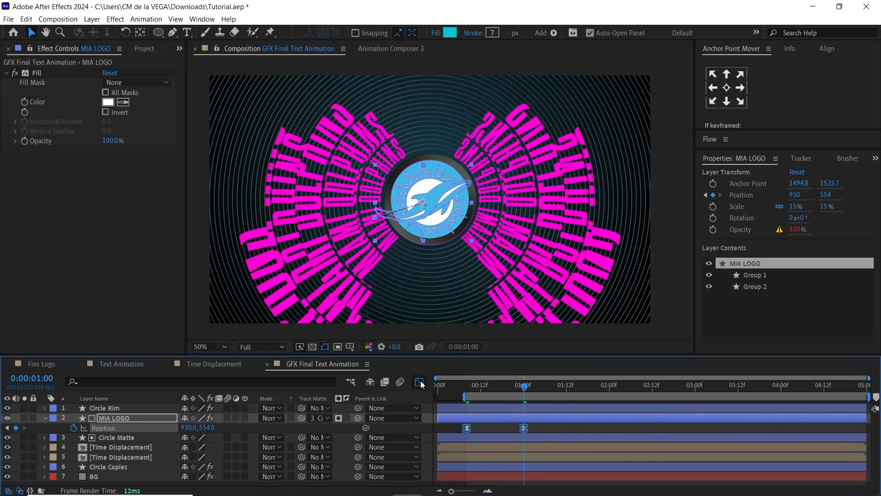
- Shape the logo position's speed graph to start at peak speed and decelerate smoothly to zero at the second keyframe
left_click(420, 382)
left_click(537, 479)
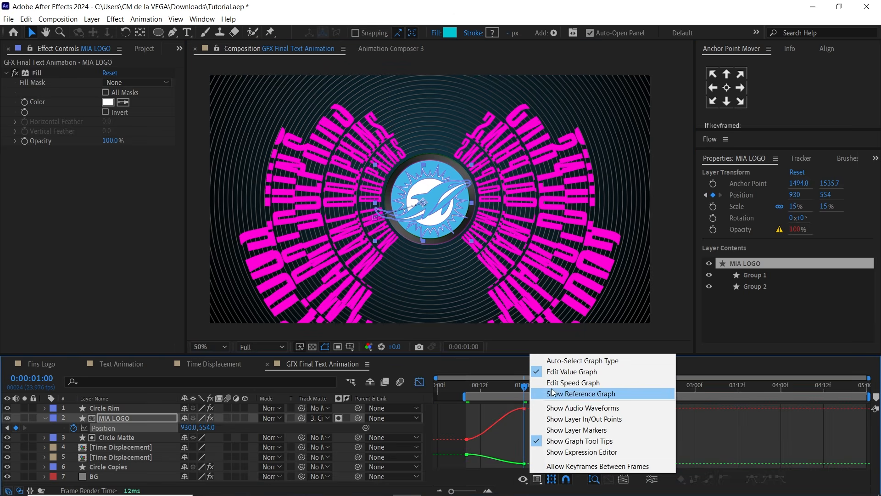
left_click(574, 382)
left_click_drag(479, 347, 479, 285)
left_click(467, 459)
left_click_drag(467, 458, 467, 346)
left_click_drag(512, 458, 503, 459)
left_click_drag(467, 345, 466, 324)
left_click_drag(502, 459, 511, 459)
left_click(467, 347)
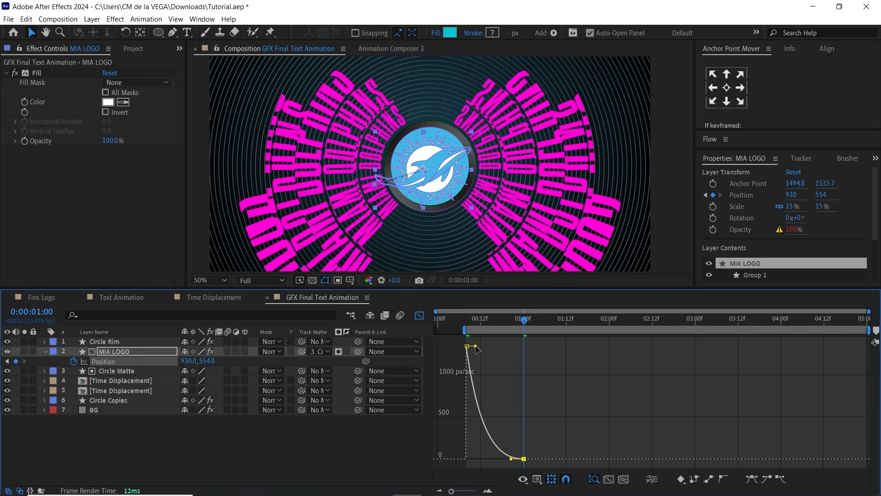
left_click(419, 315)
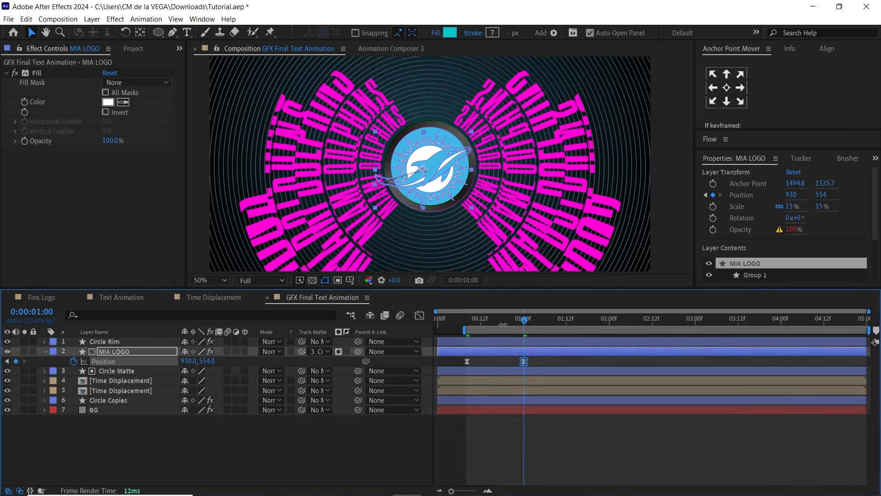
- Preview the eased logo slide-in from near its first keyframe and restore the larger composition view
left_click(469, 325)
key("space")
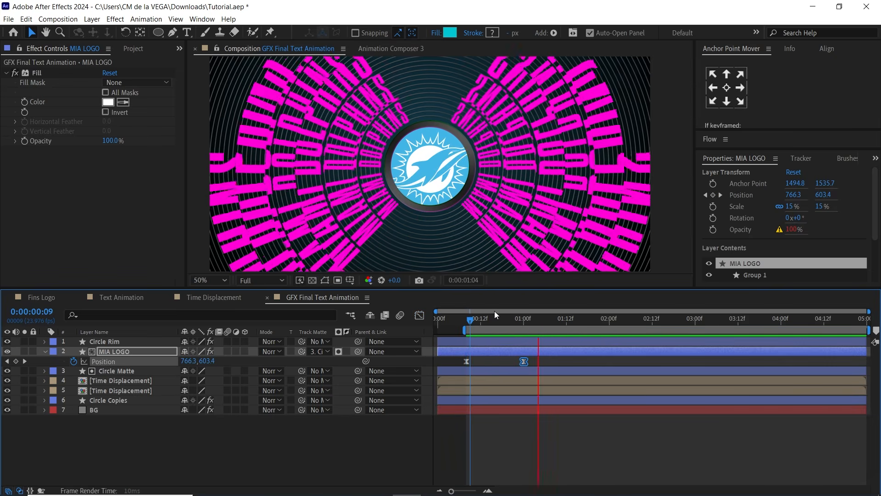
key("space")
left_click_drag(511, 292, 511, 356)
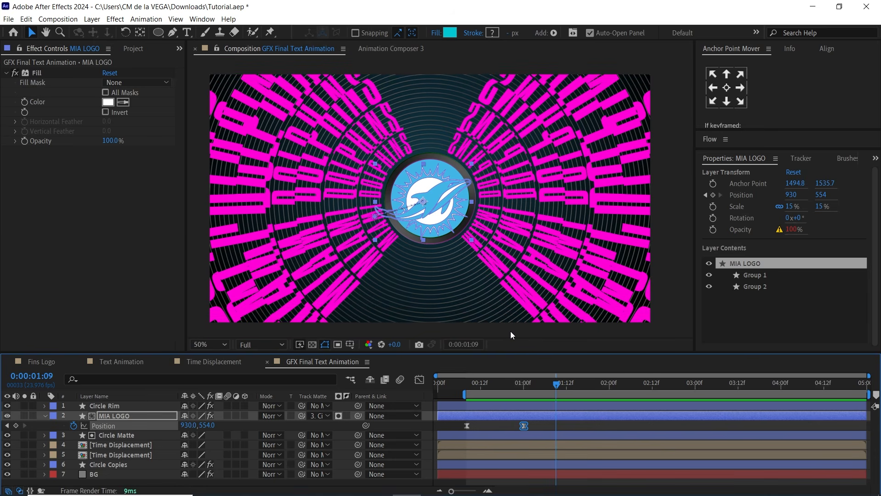
key("space")
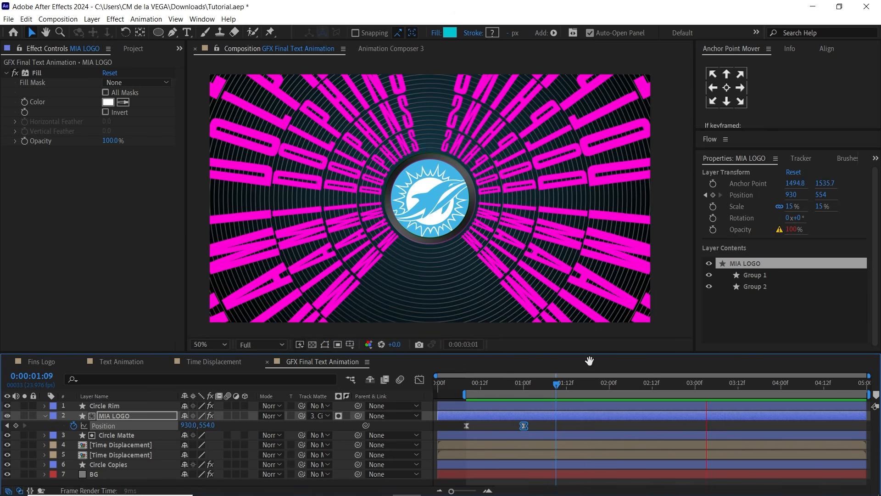
- Set the end of the work area at 0:00:02:23 and play back the shortened animation
left_click(578, 383)
left_click_drag(547, 394, 800, 390)
left_click_drag(742, 389, 693, 389)
key("n")
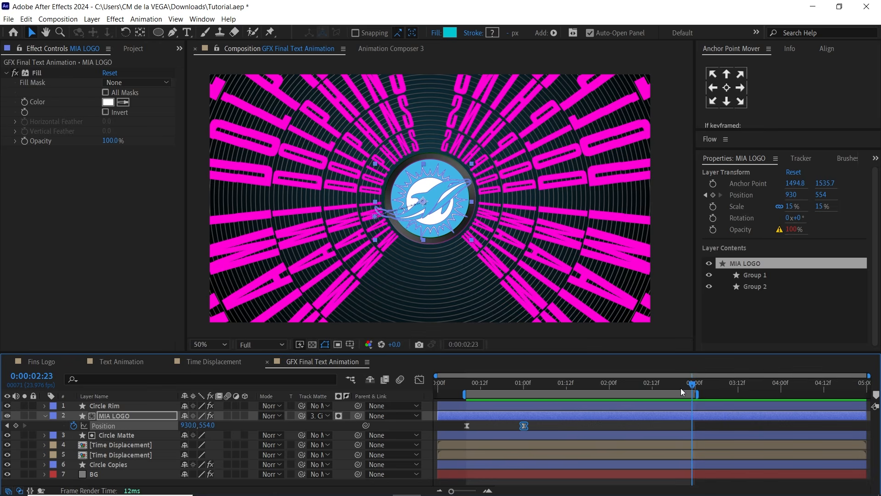
key("space")
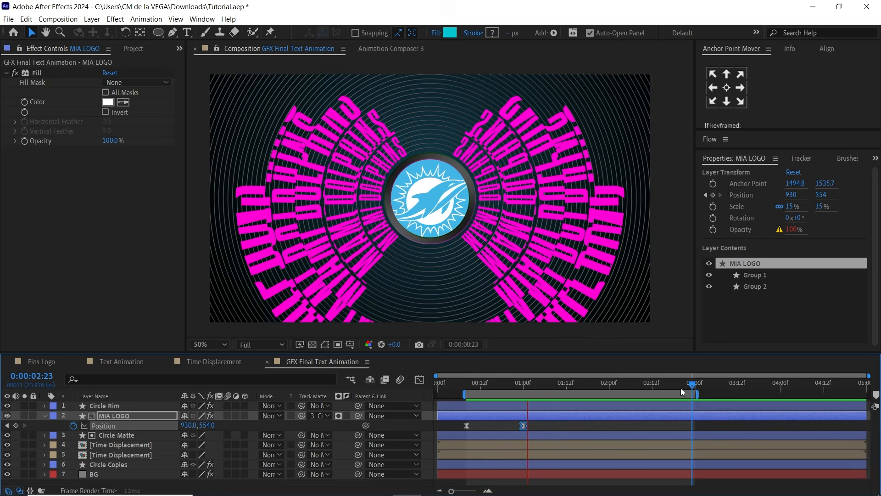
key("space")
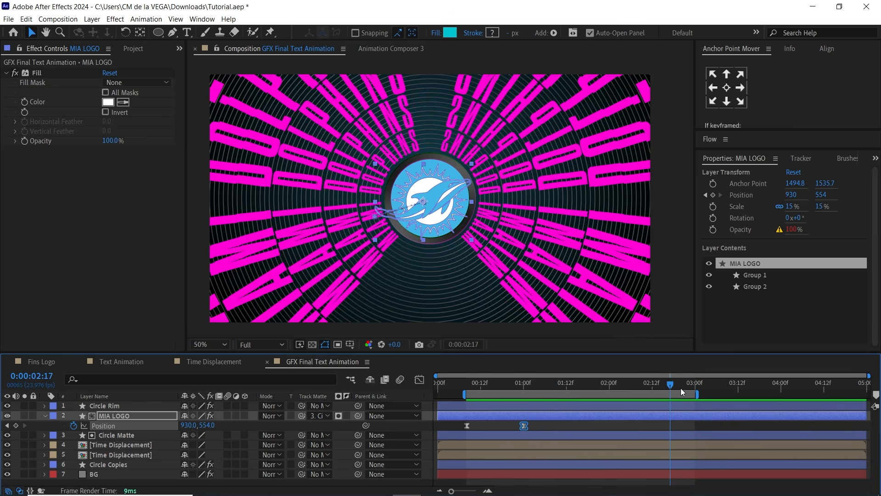